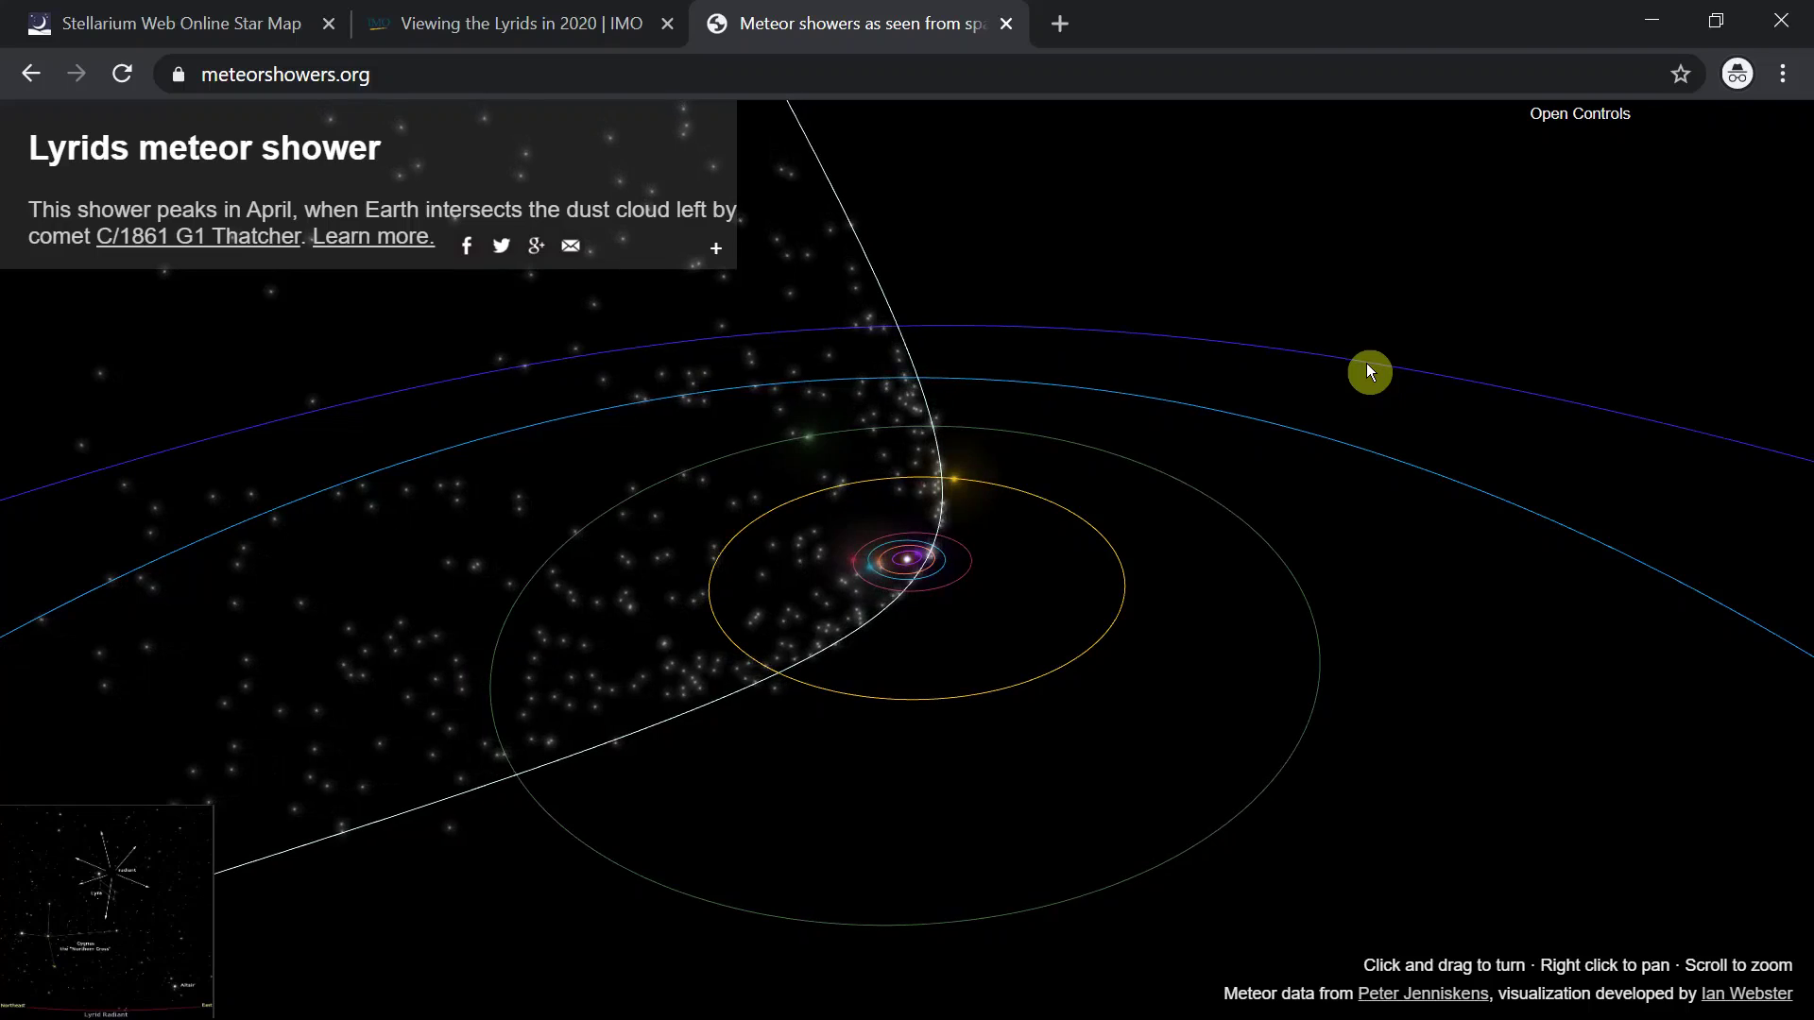
Examine where the Lyrids debris stream crosses the orbits of the inner planets in the solar system visualization.
drag(1370, 370, 1349, 406)
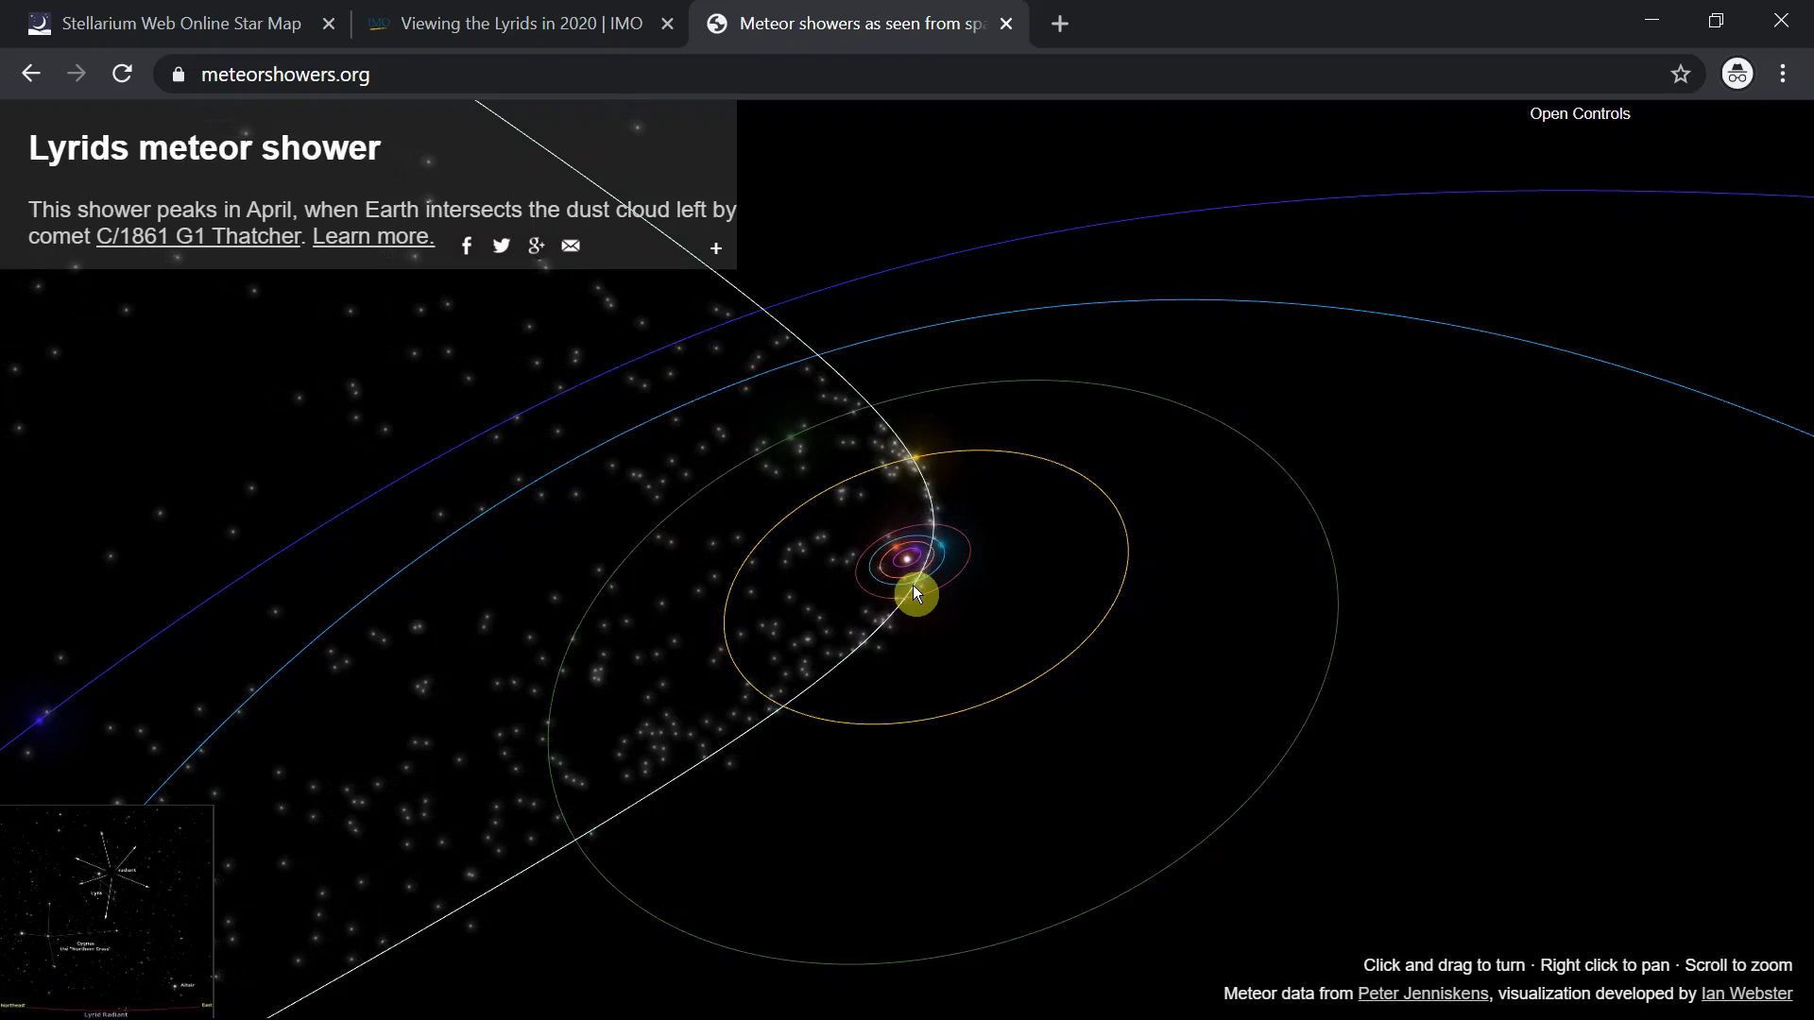
scroll(915, 590, up, 1)
scroll(912, 586, up, 5)
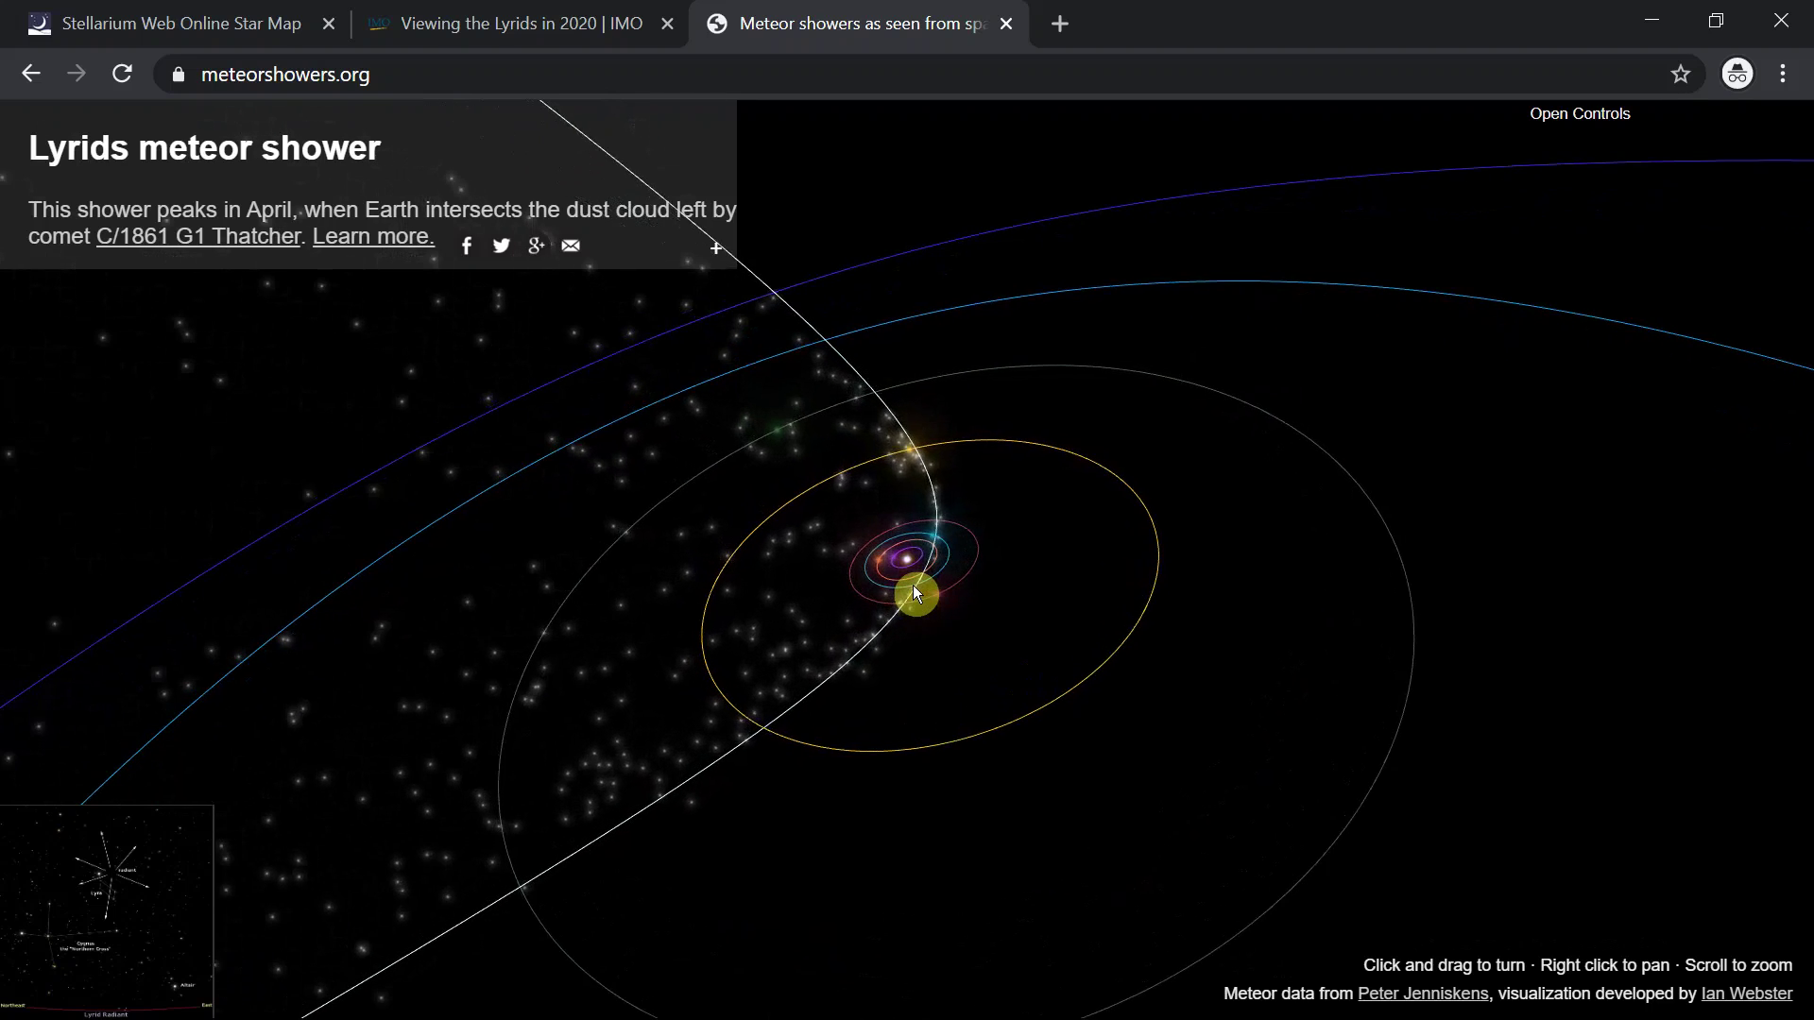
scroll(912, 586, up, 5)
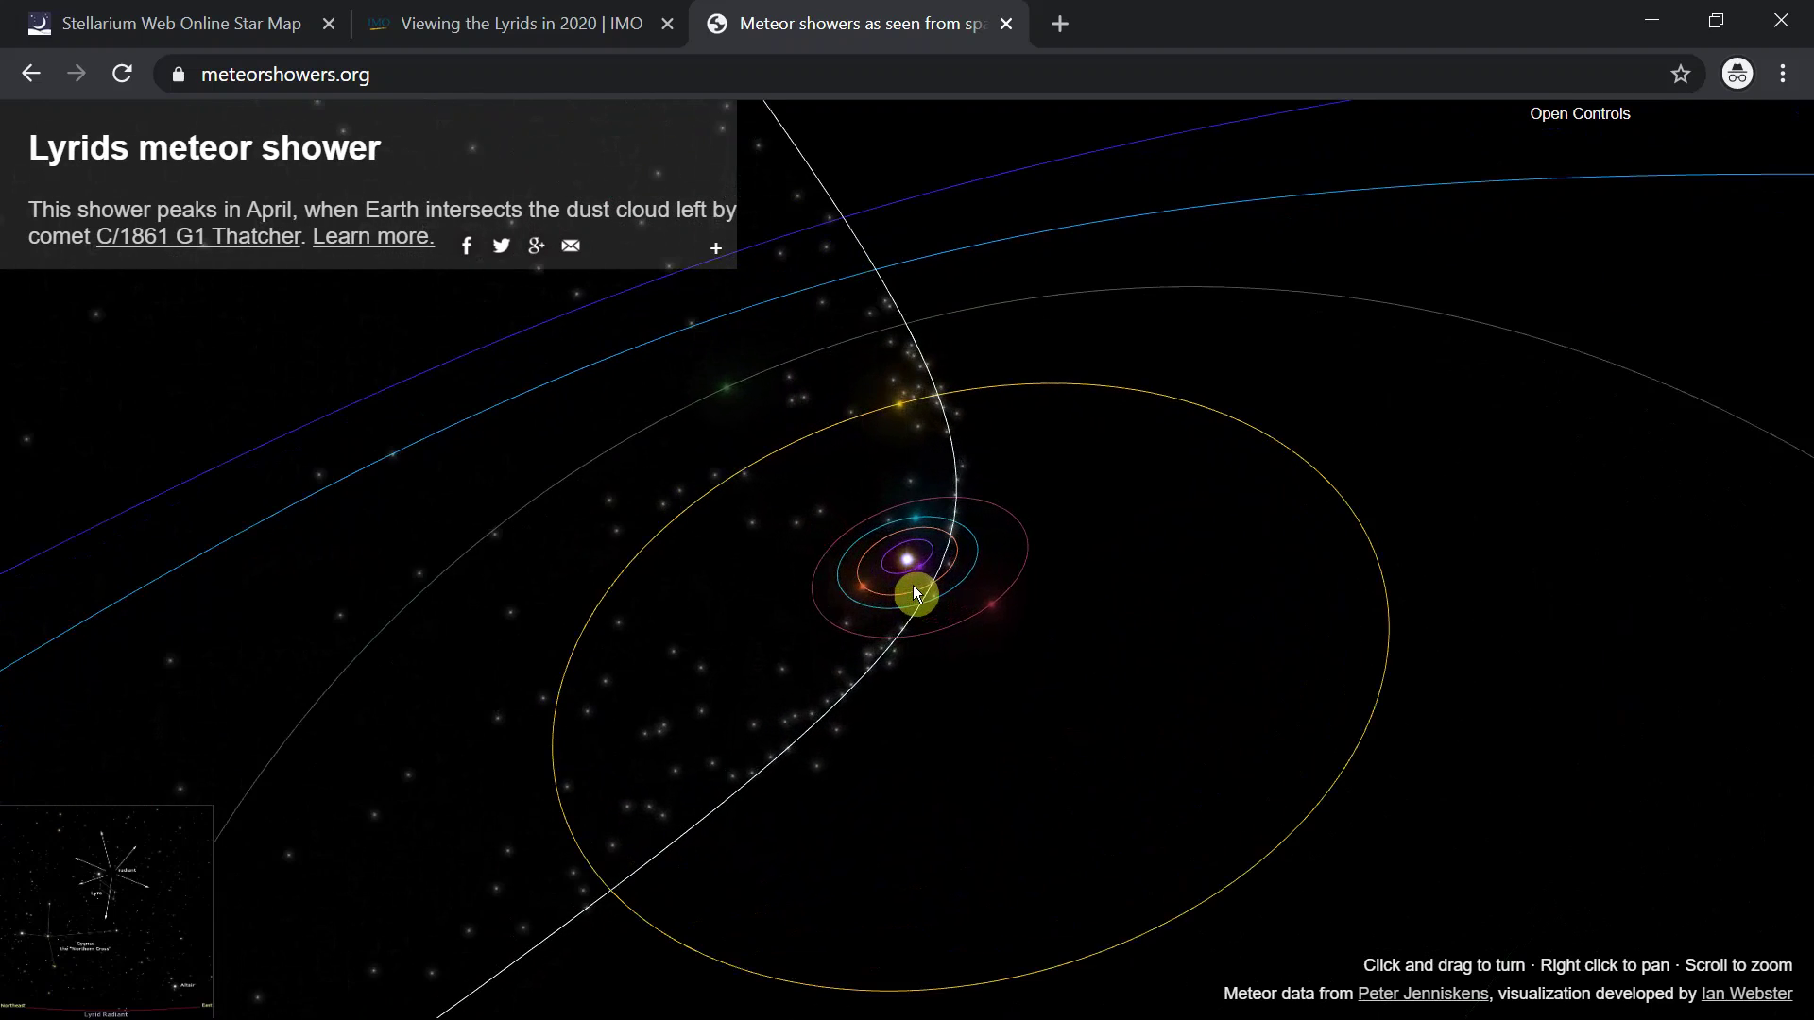
scroll(913, 586, up, 4)
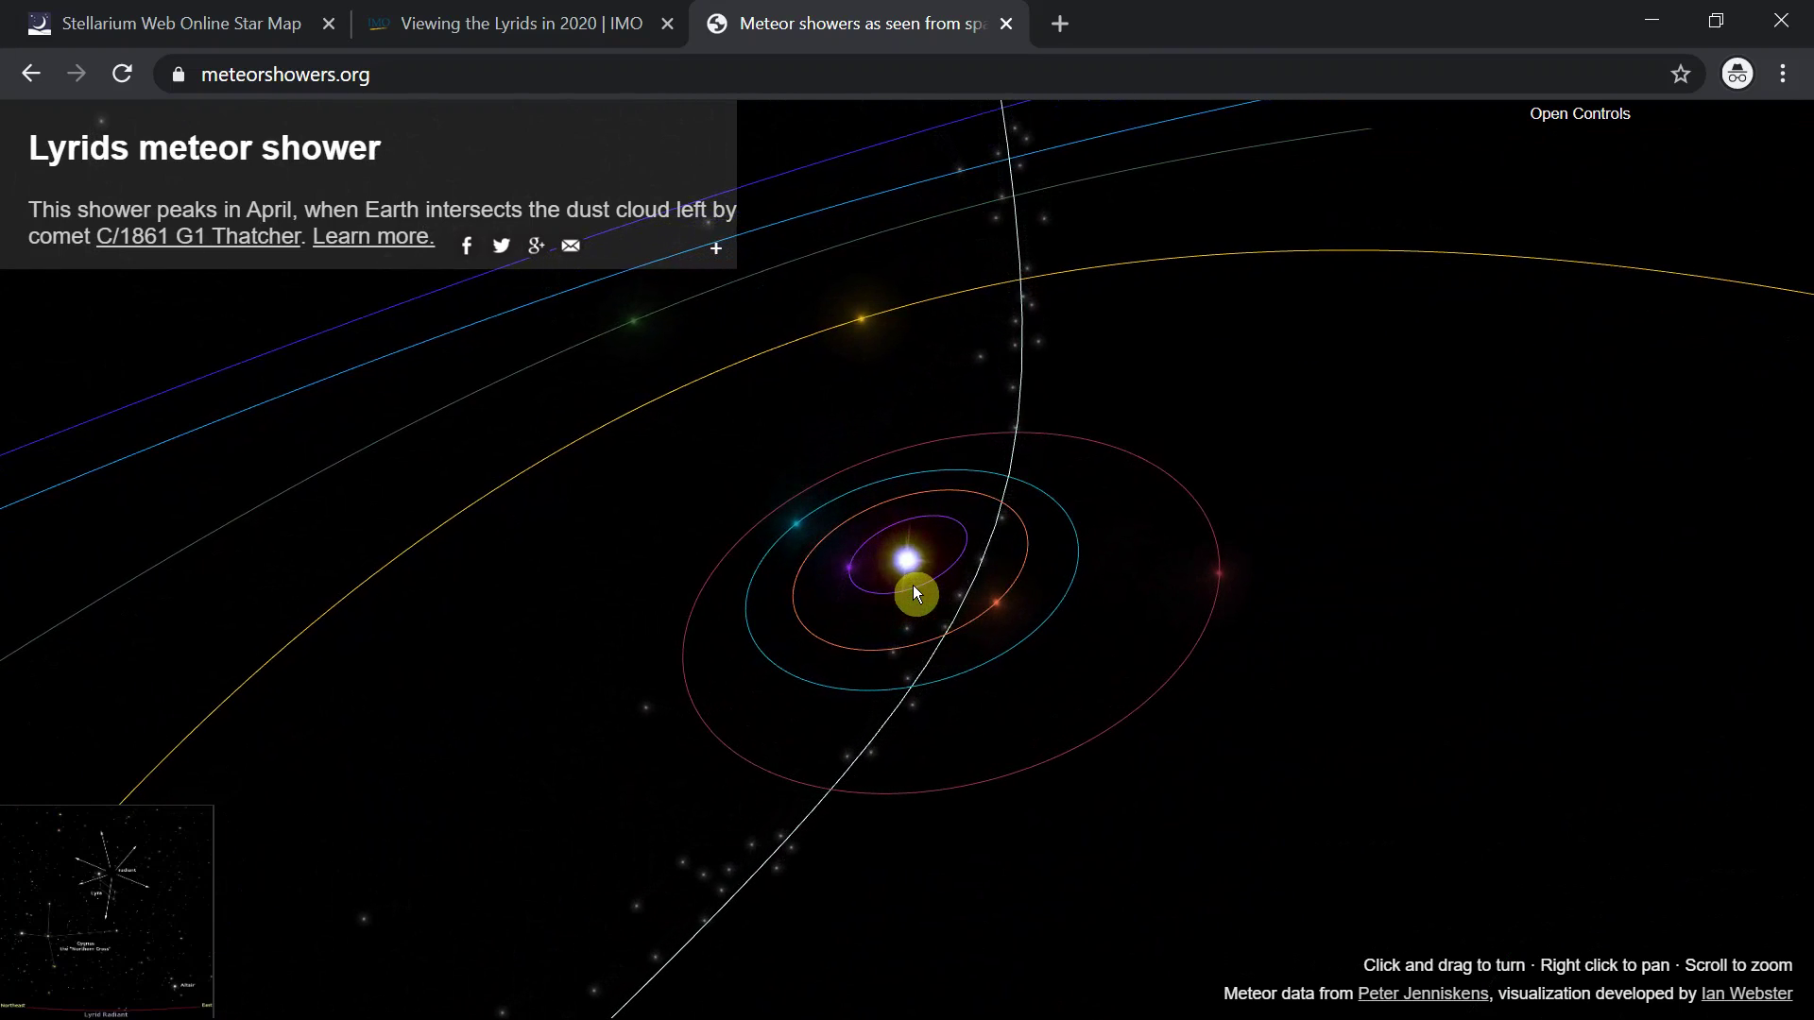
scroll(913, 586, up, 2)
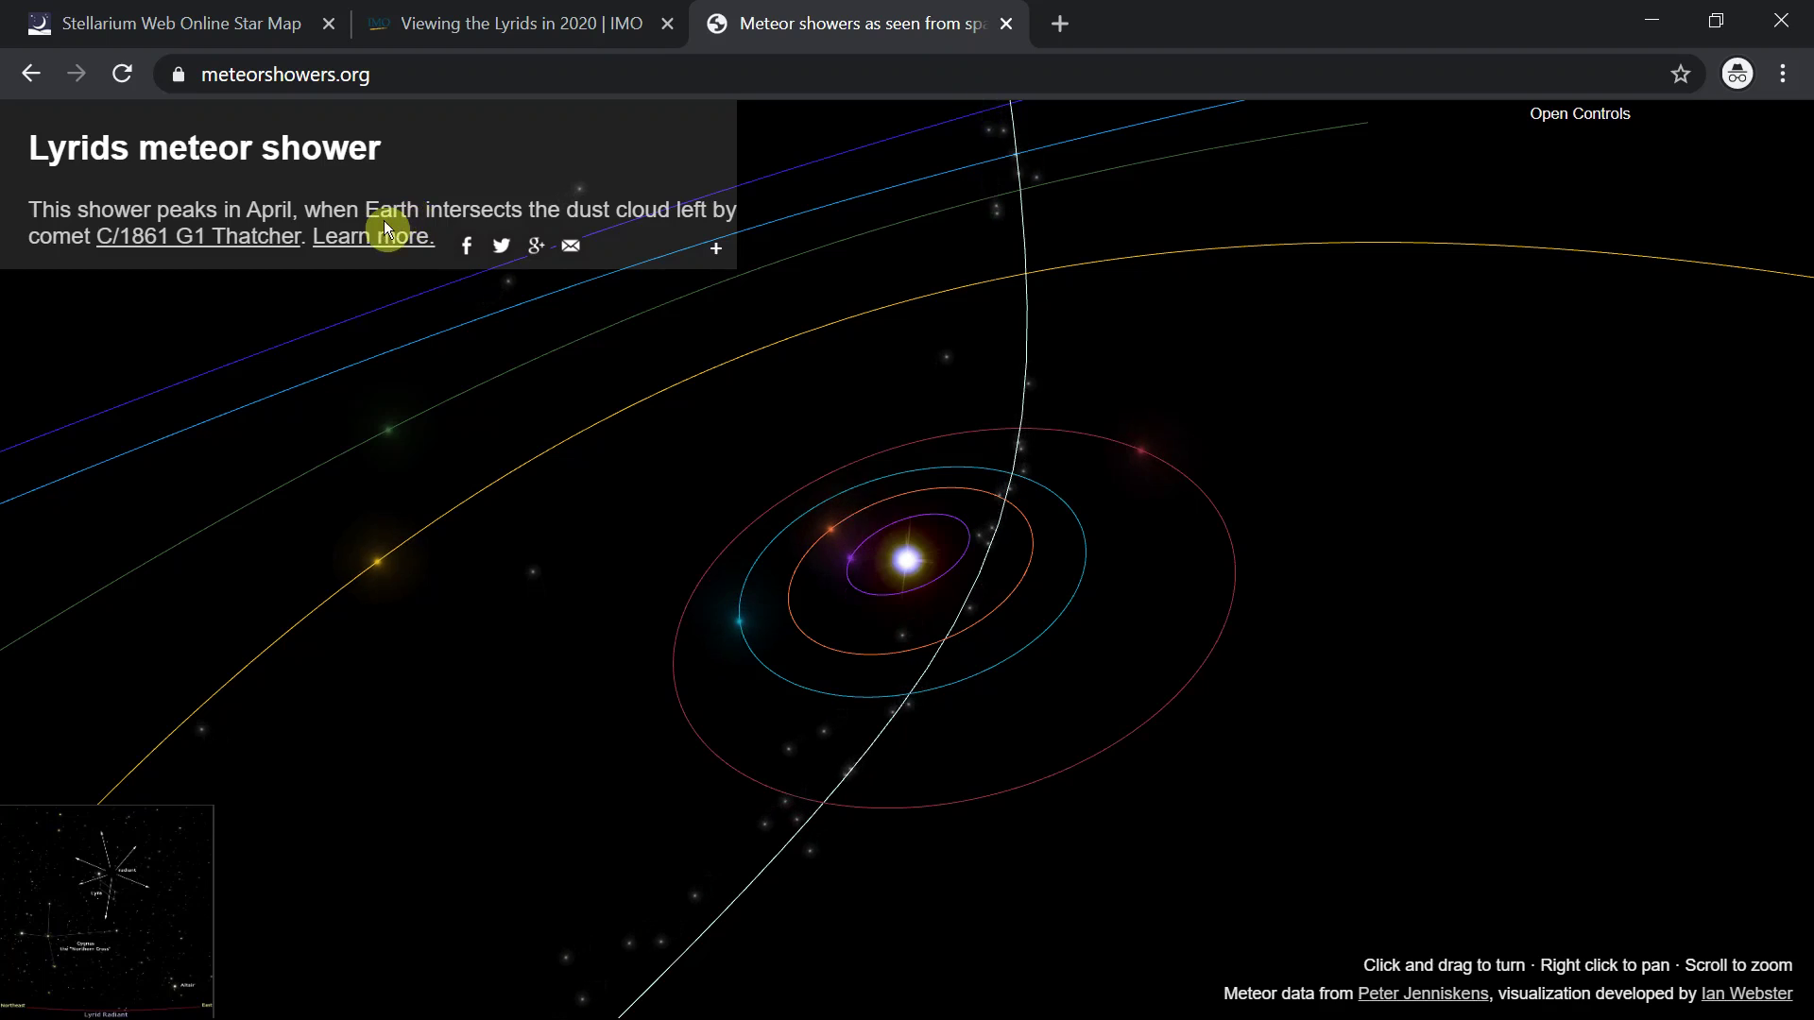
Switch the visualization to the Leonids - mid-November shower and examine its stream around Earth's orbit up close.
click(715, 249)
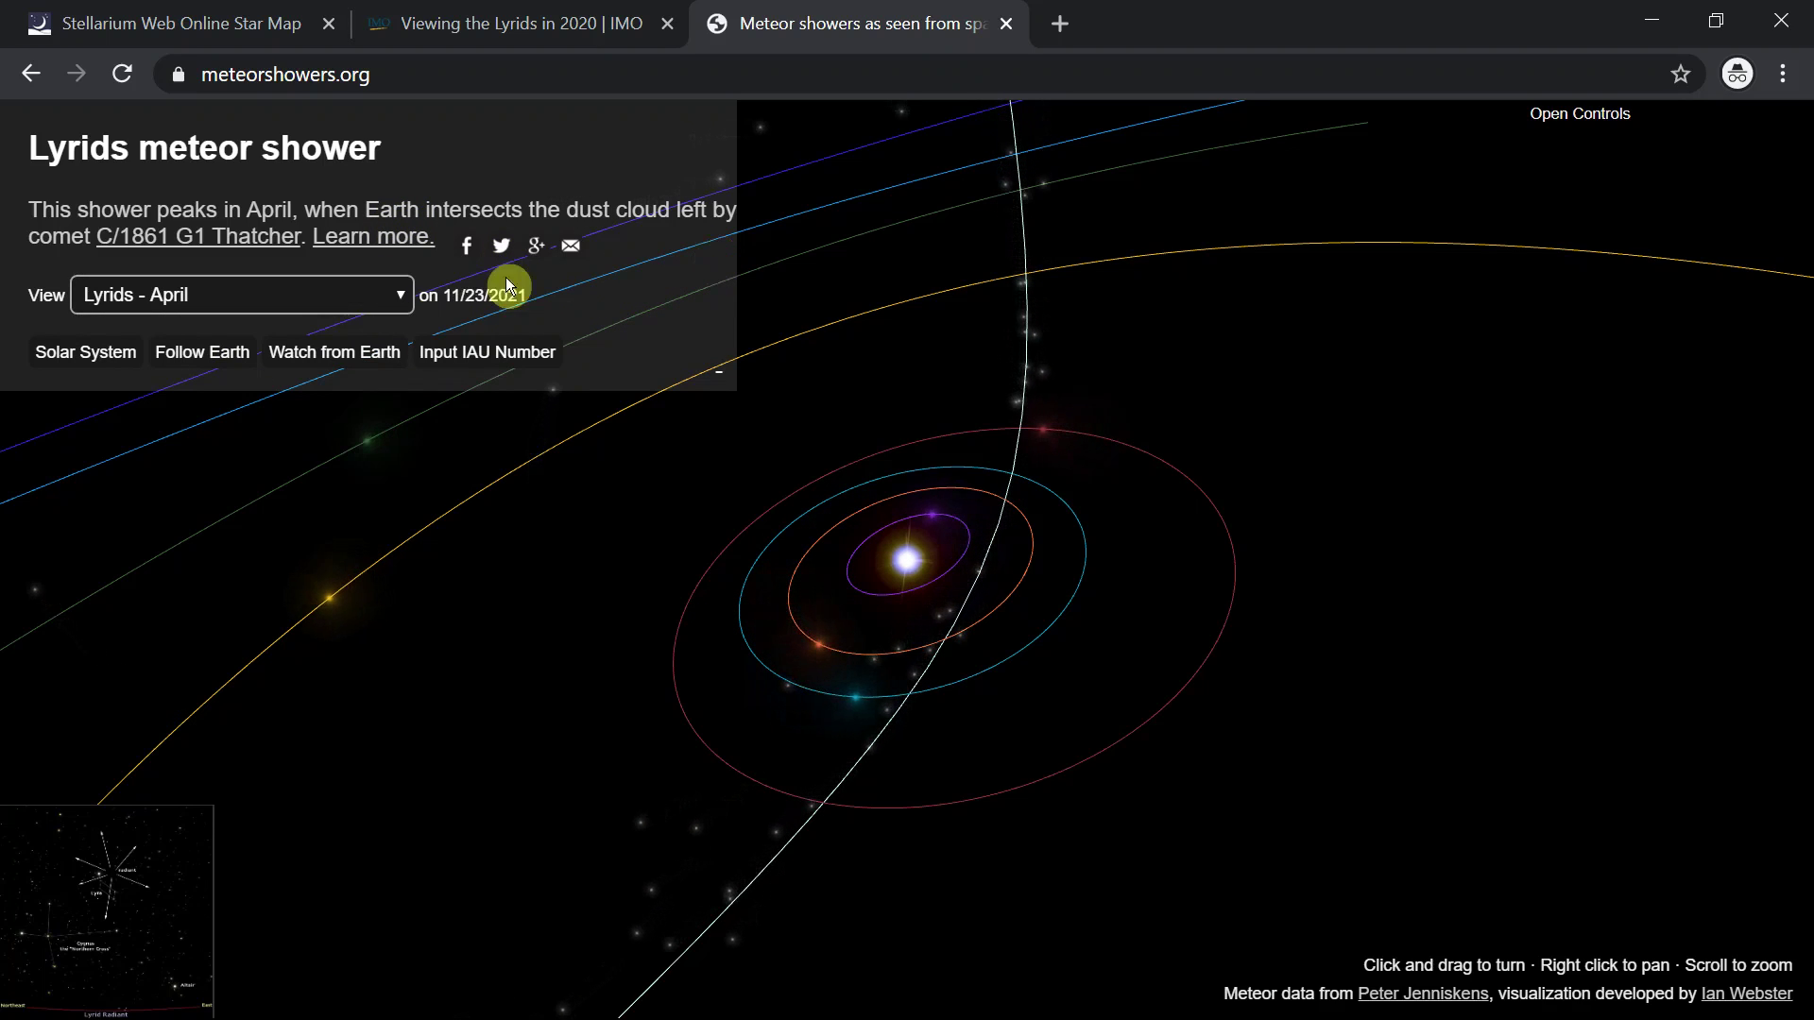
click(401, 292)
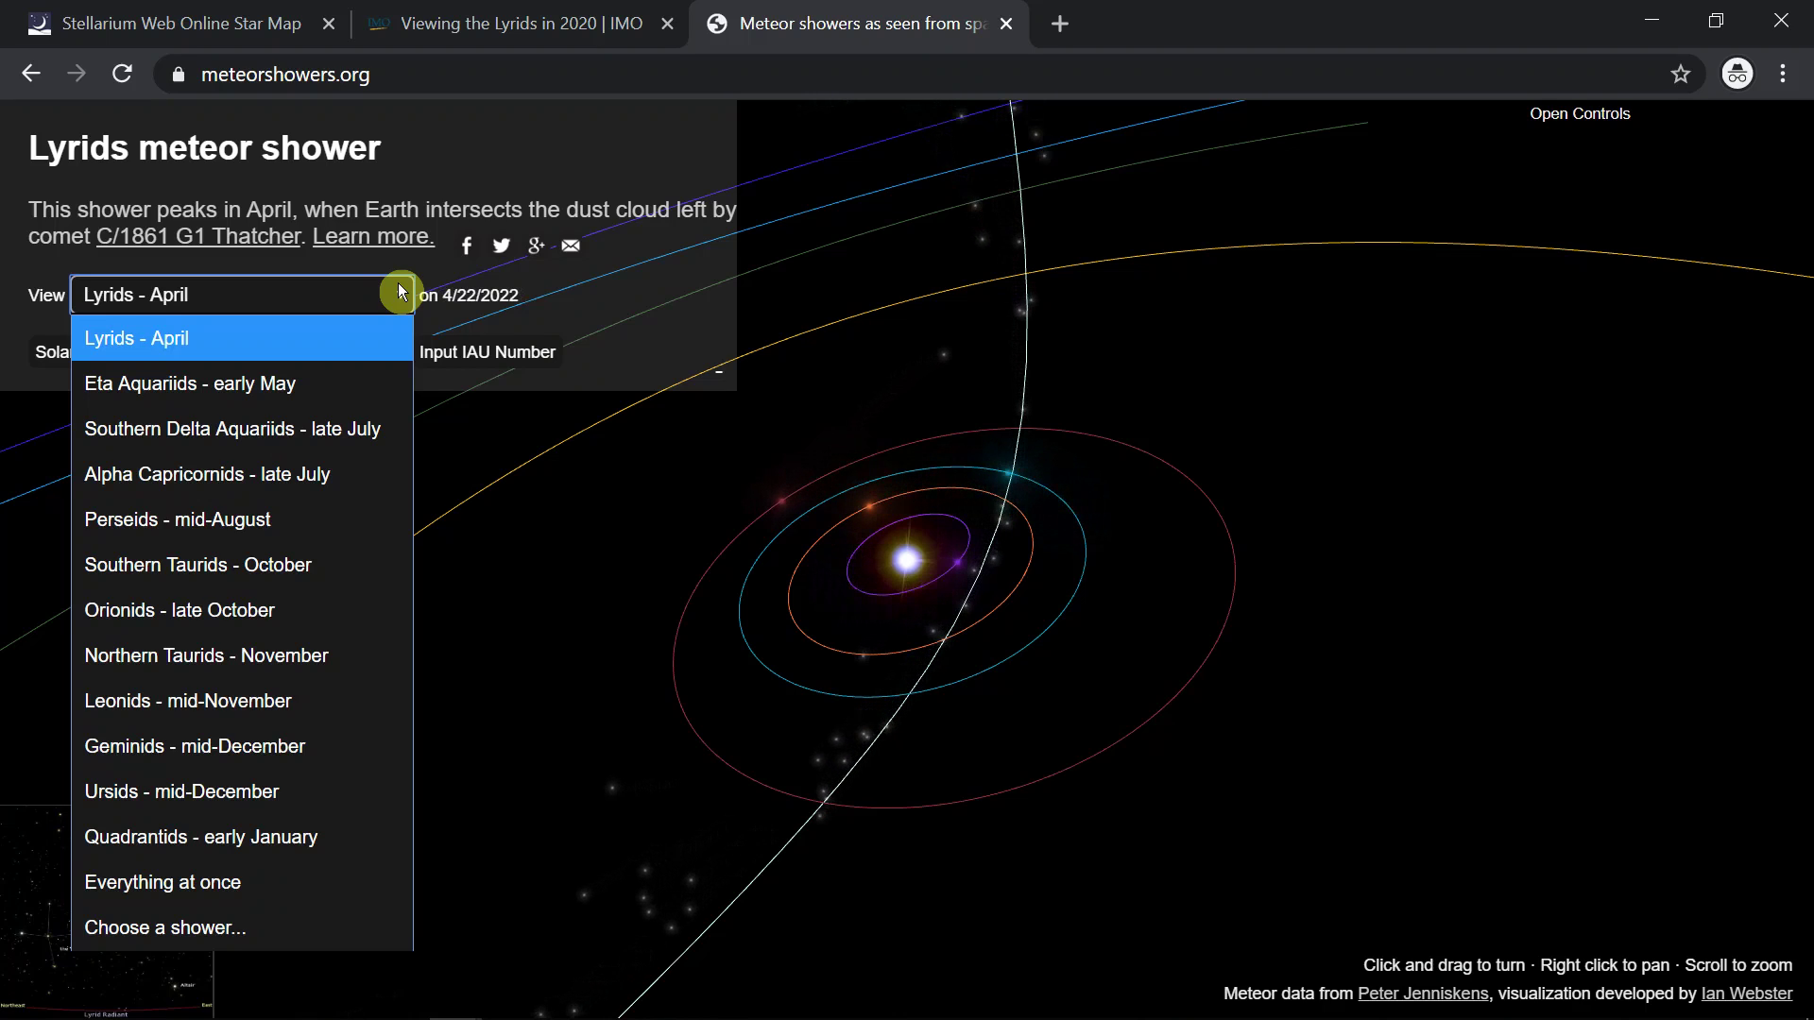
click(165, 711)
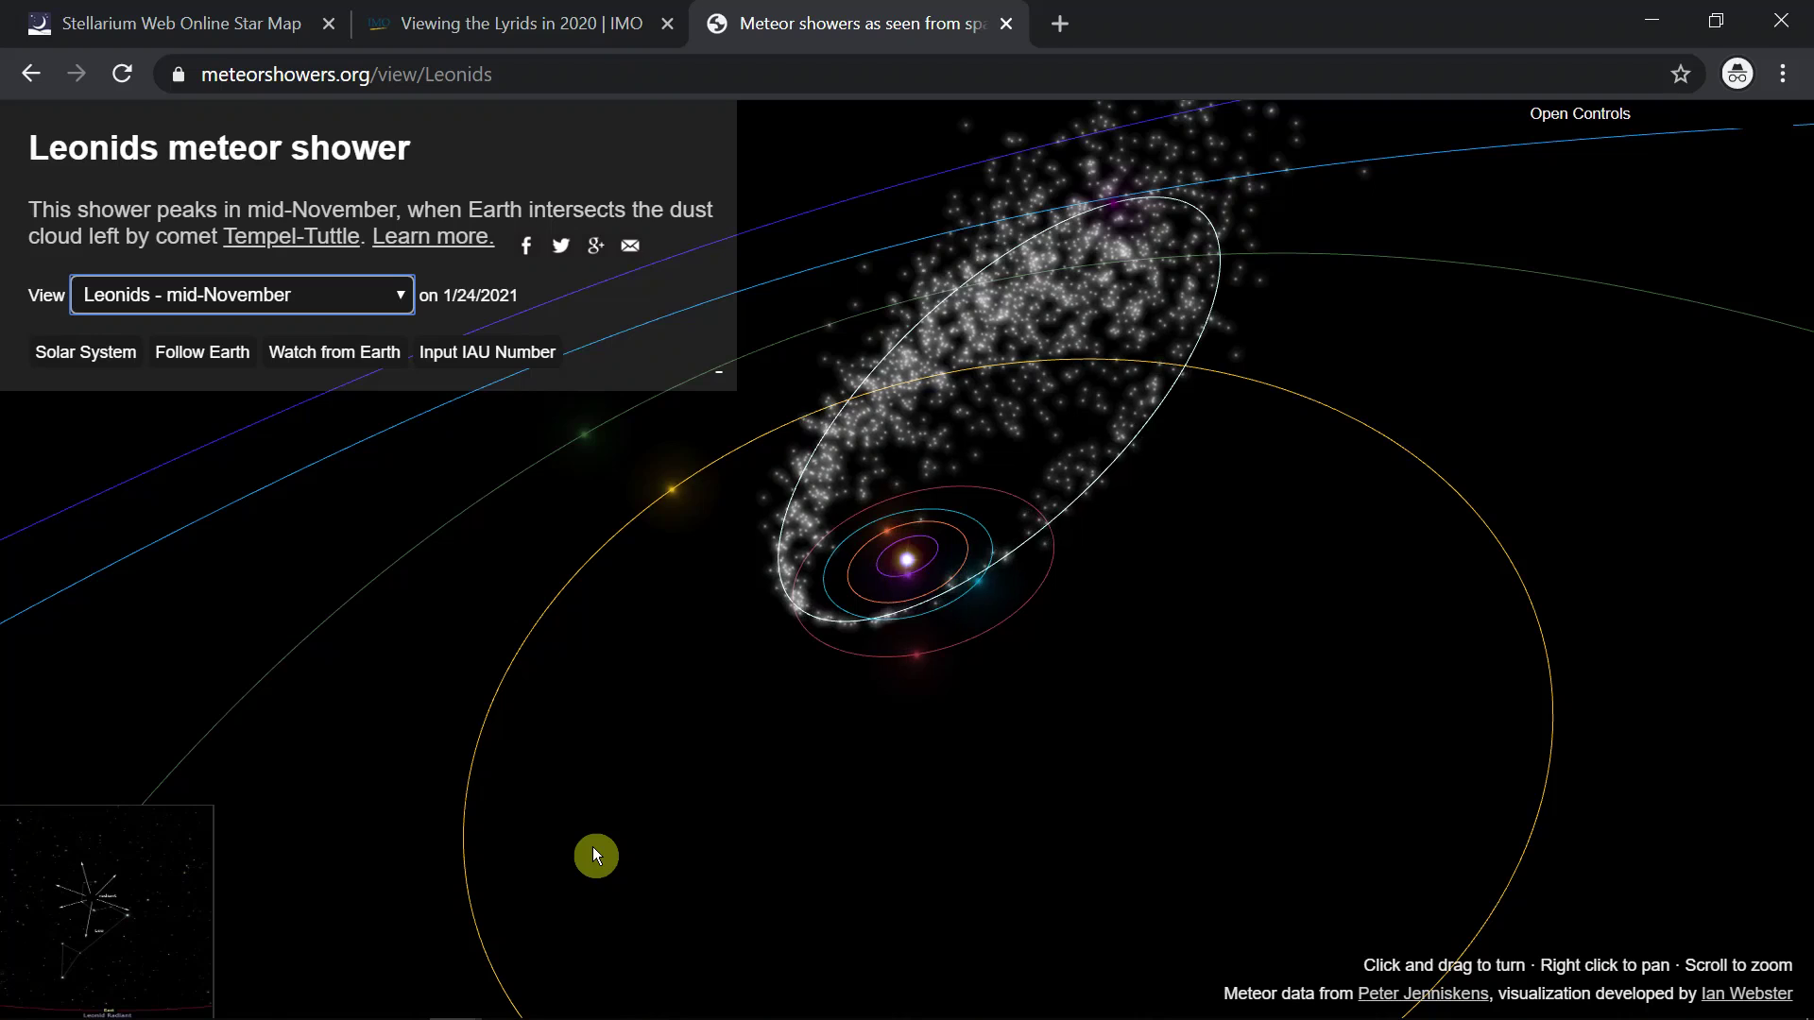
scroll(788, 717, down, 2)
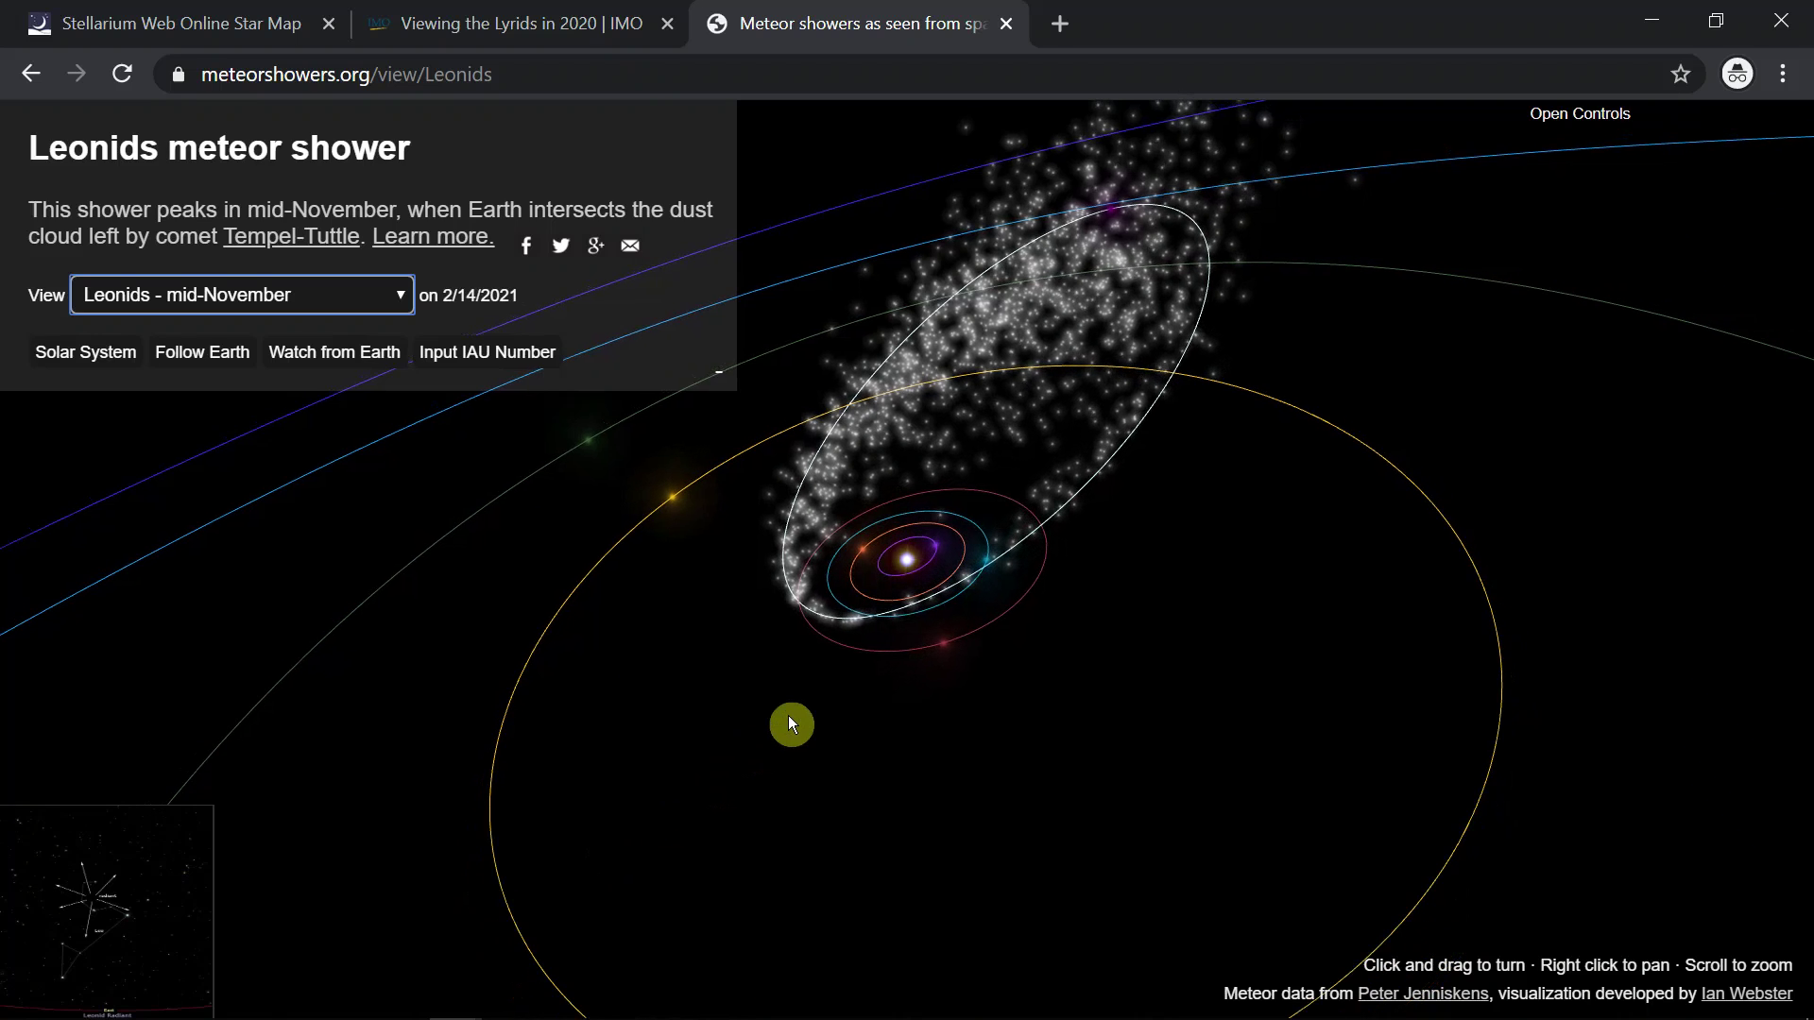
scroll(792, 725, up, 3)
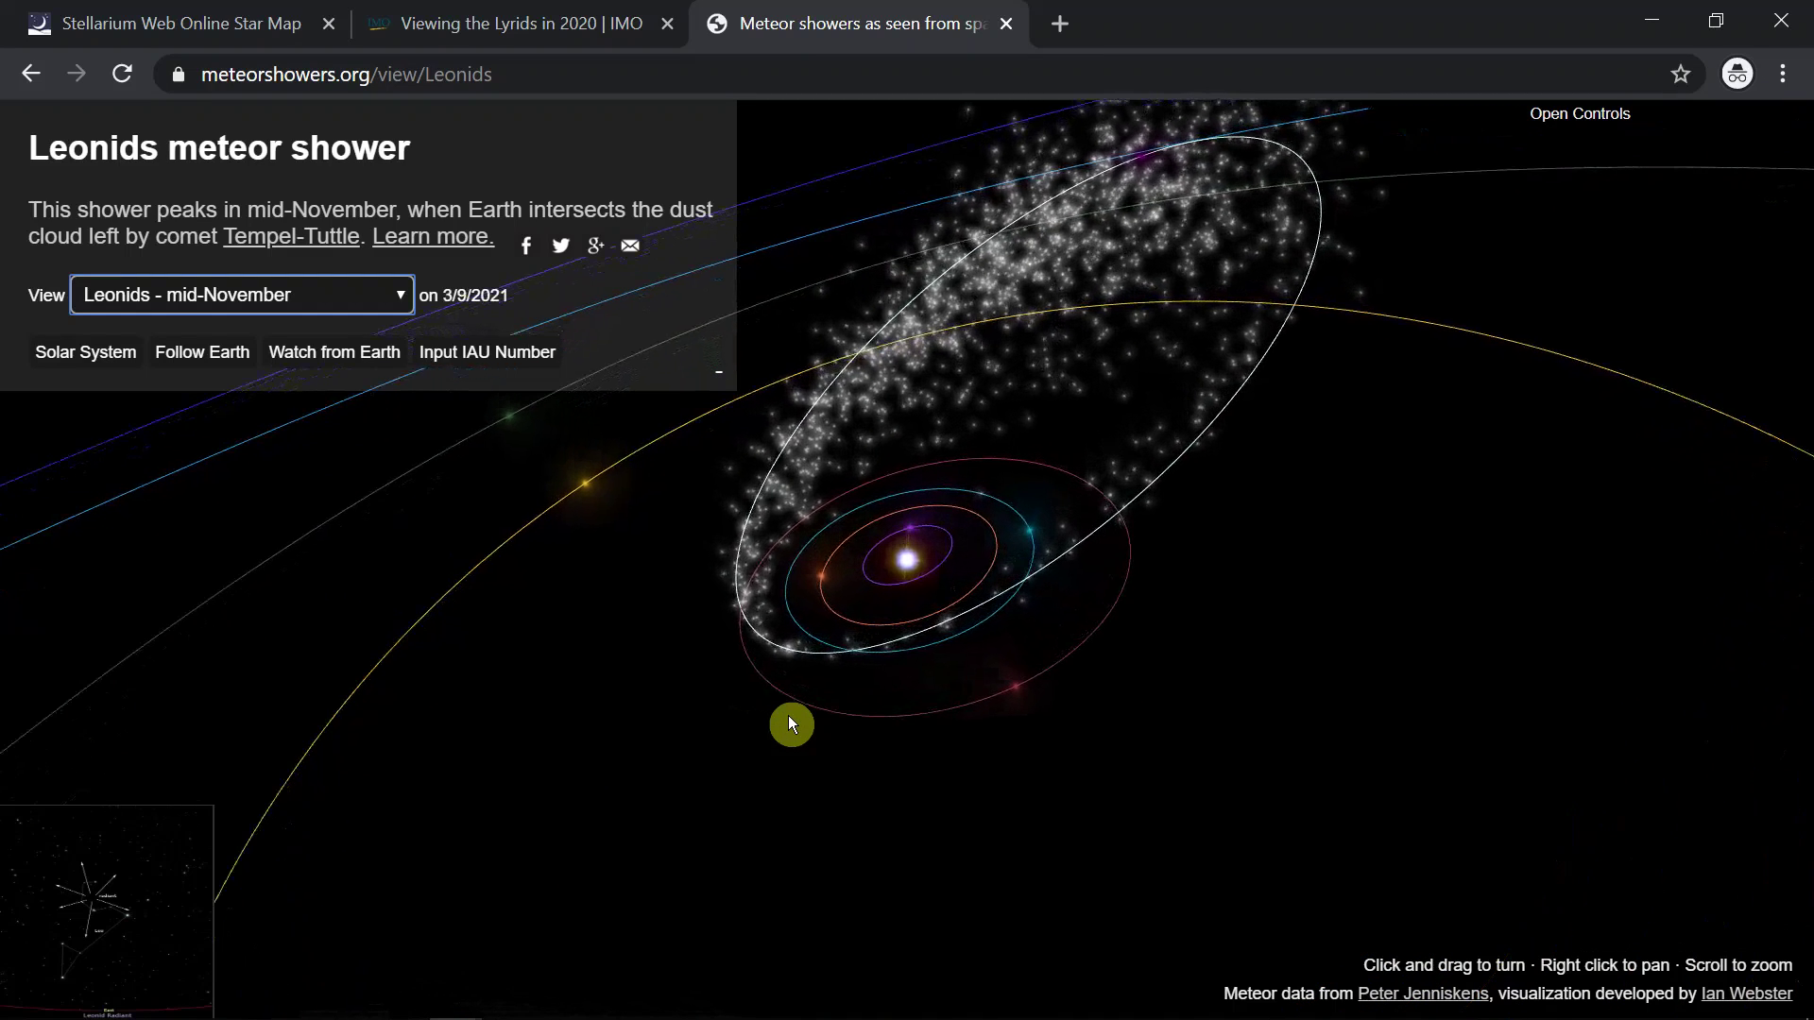
scroll(791, 724, up, 3)
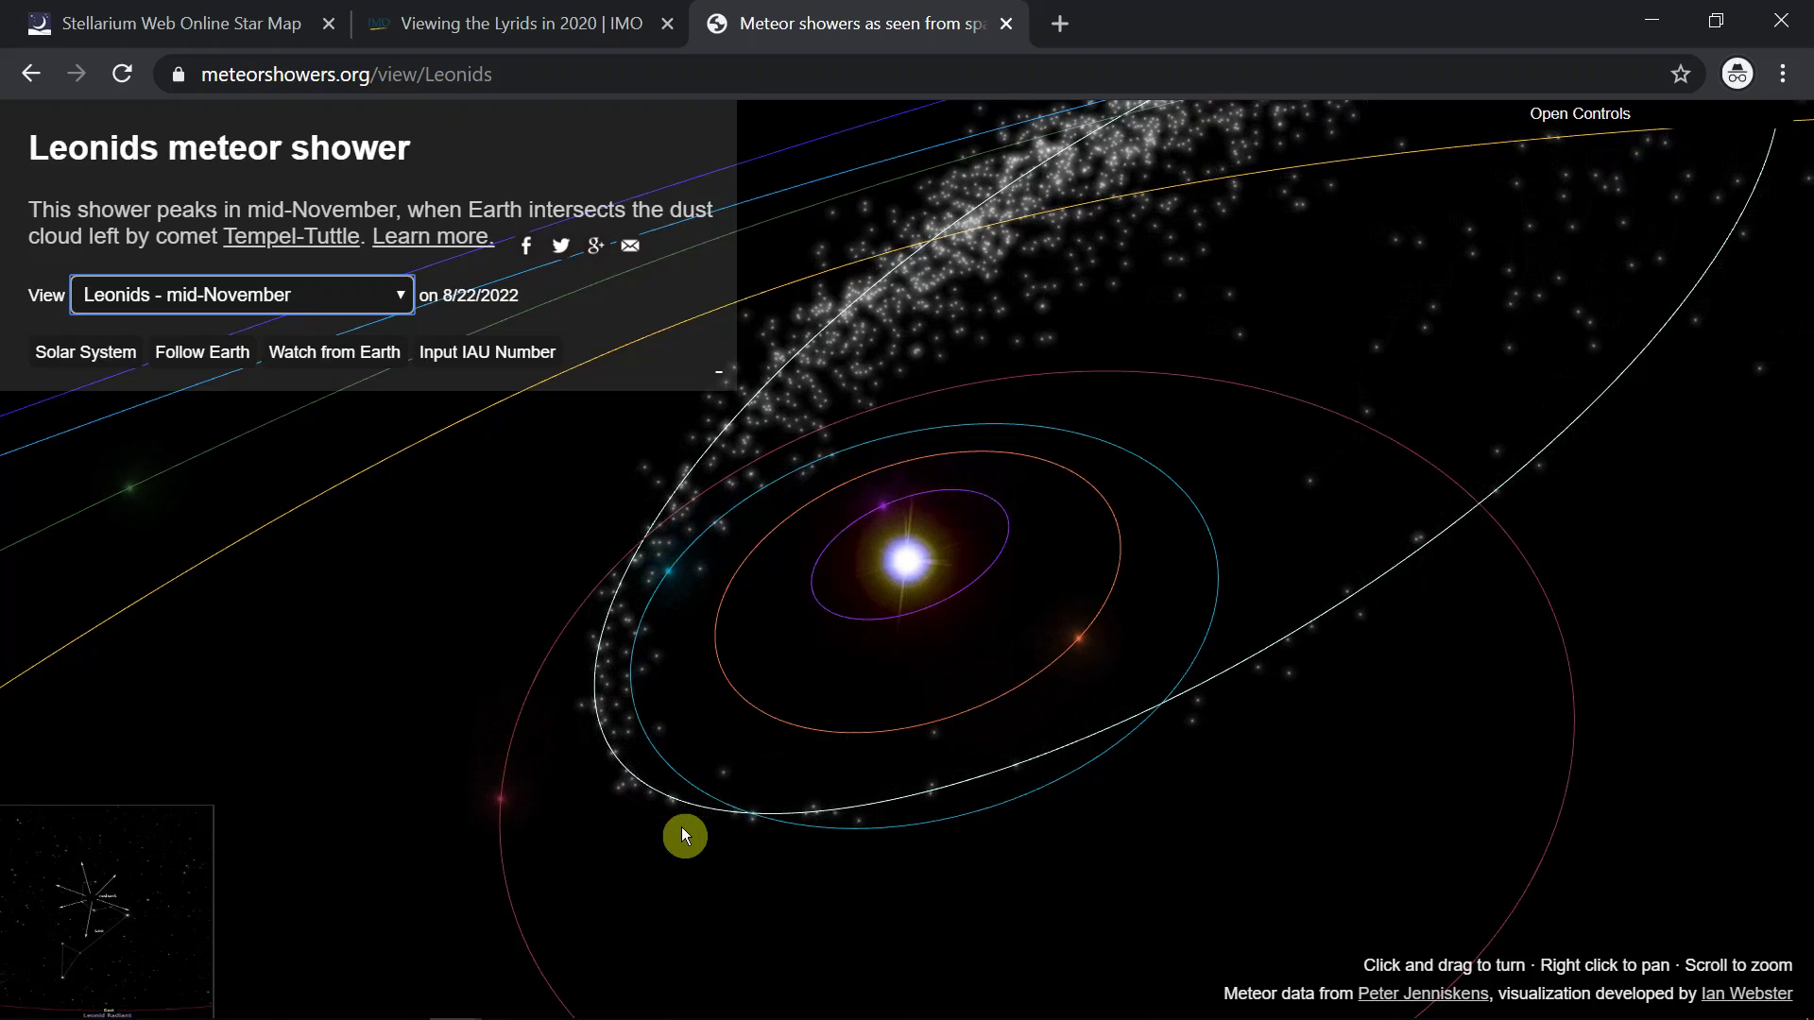
Open the International Meteor Organization home page and look through its news articles.
key(ctrl+shift+Tab)
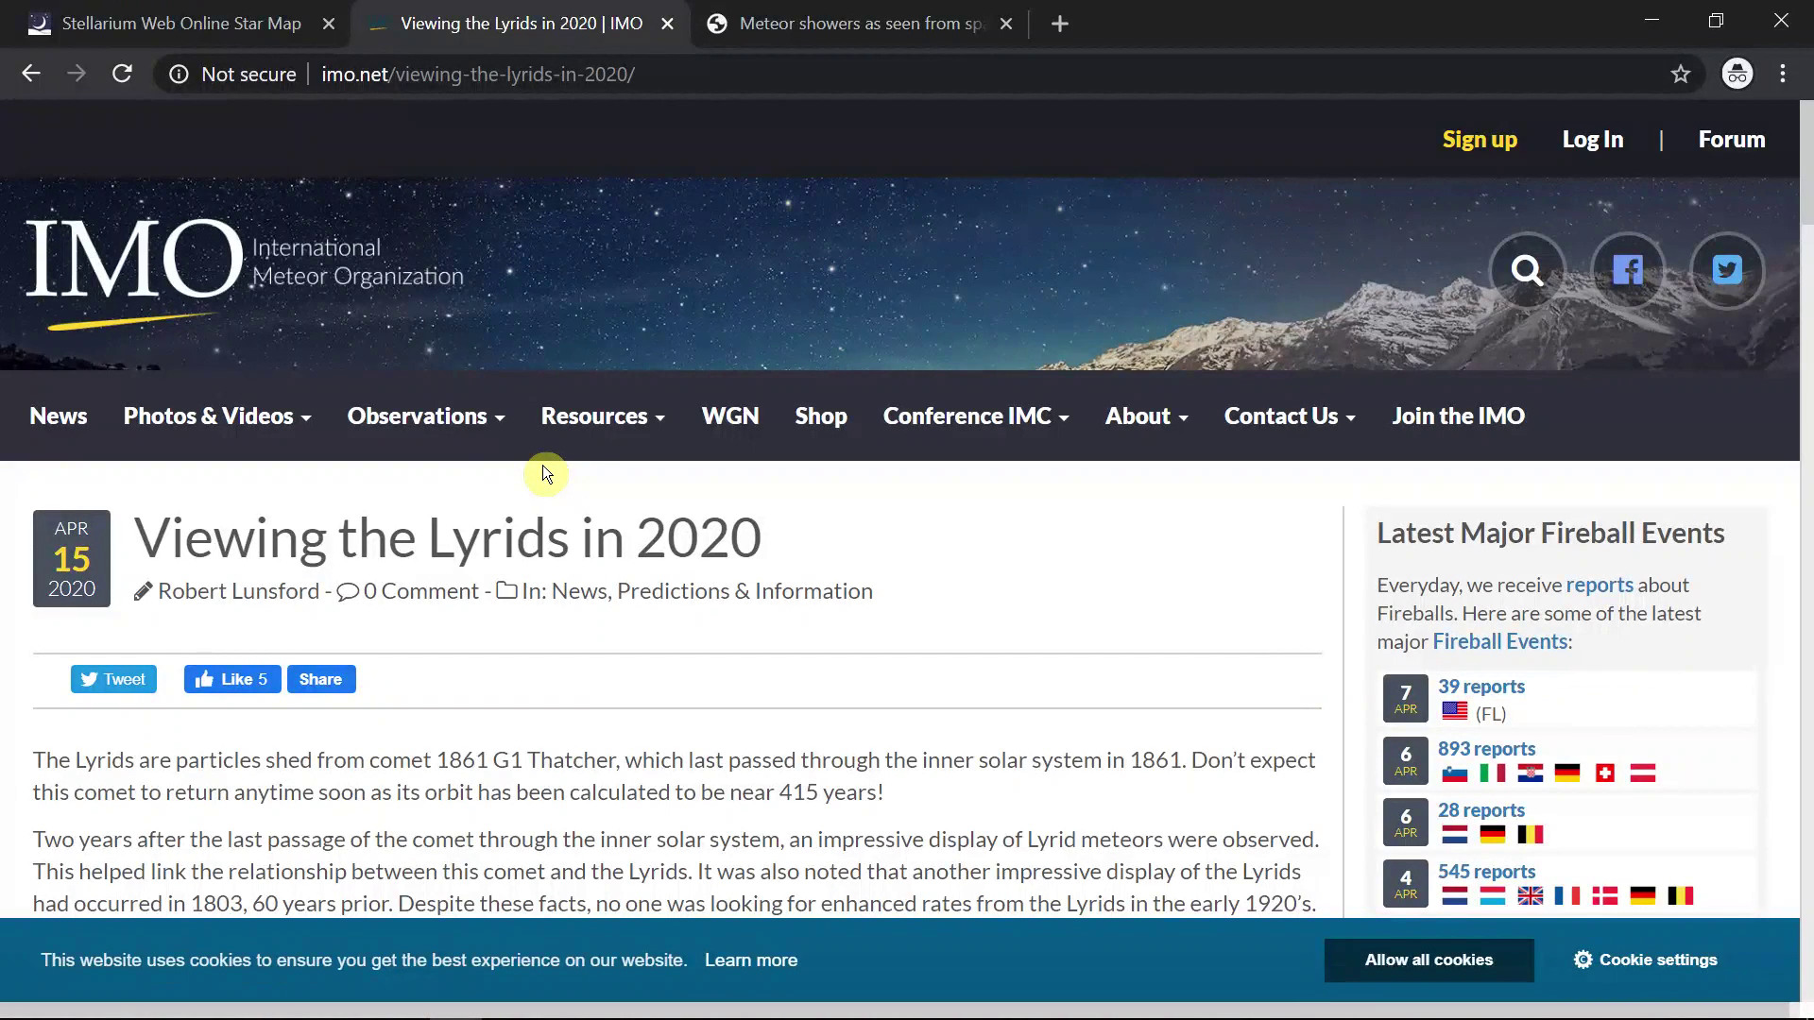
click(98, 264)
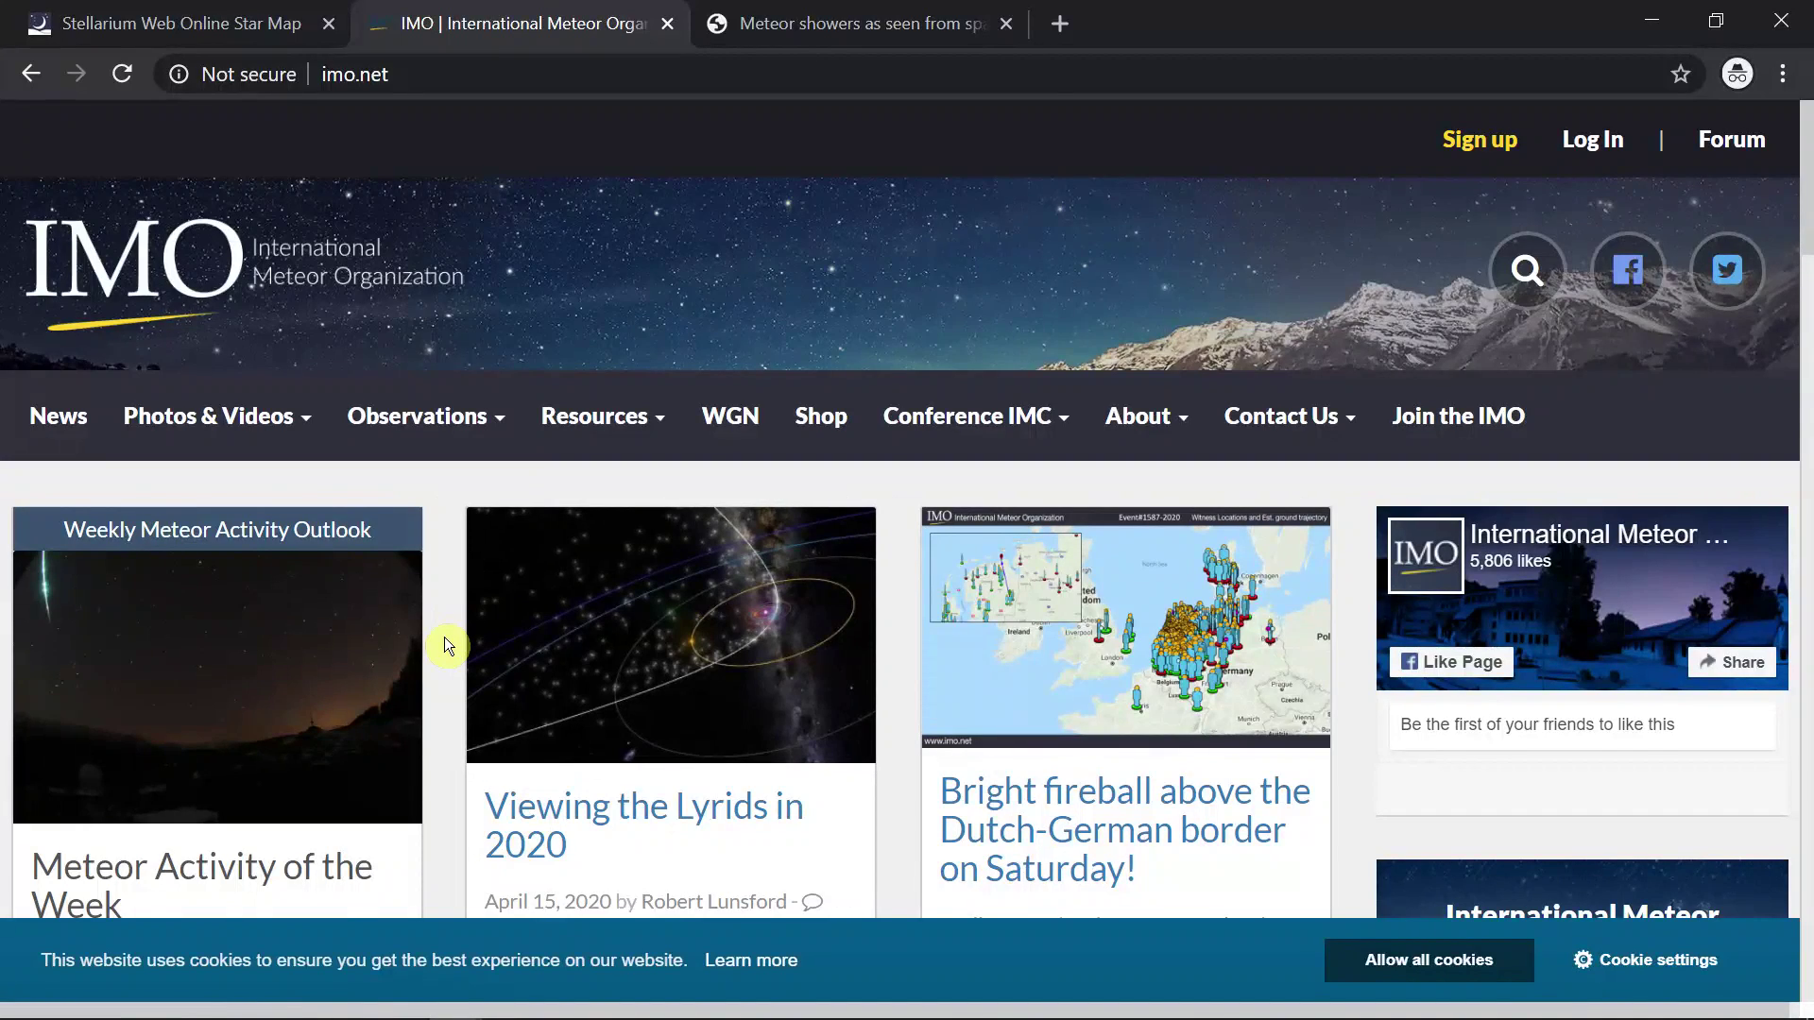
scroll(444, 637, down, 5)
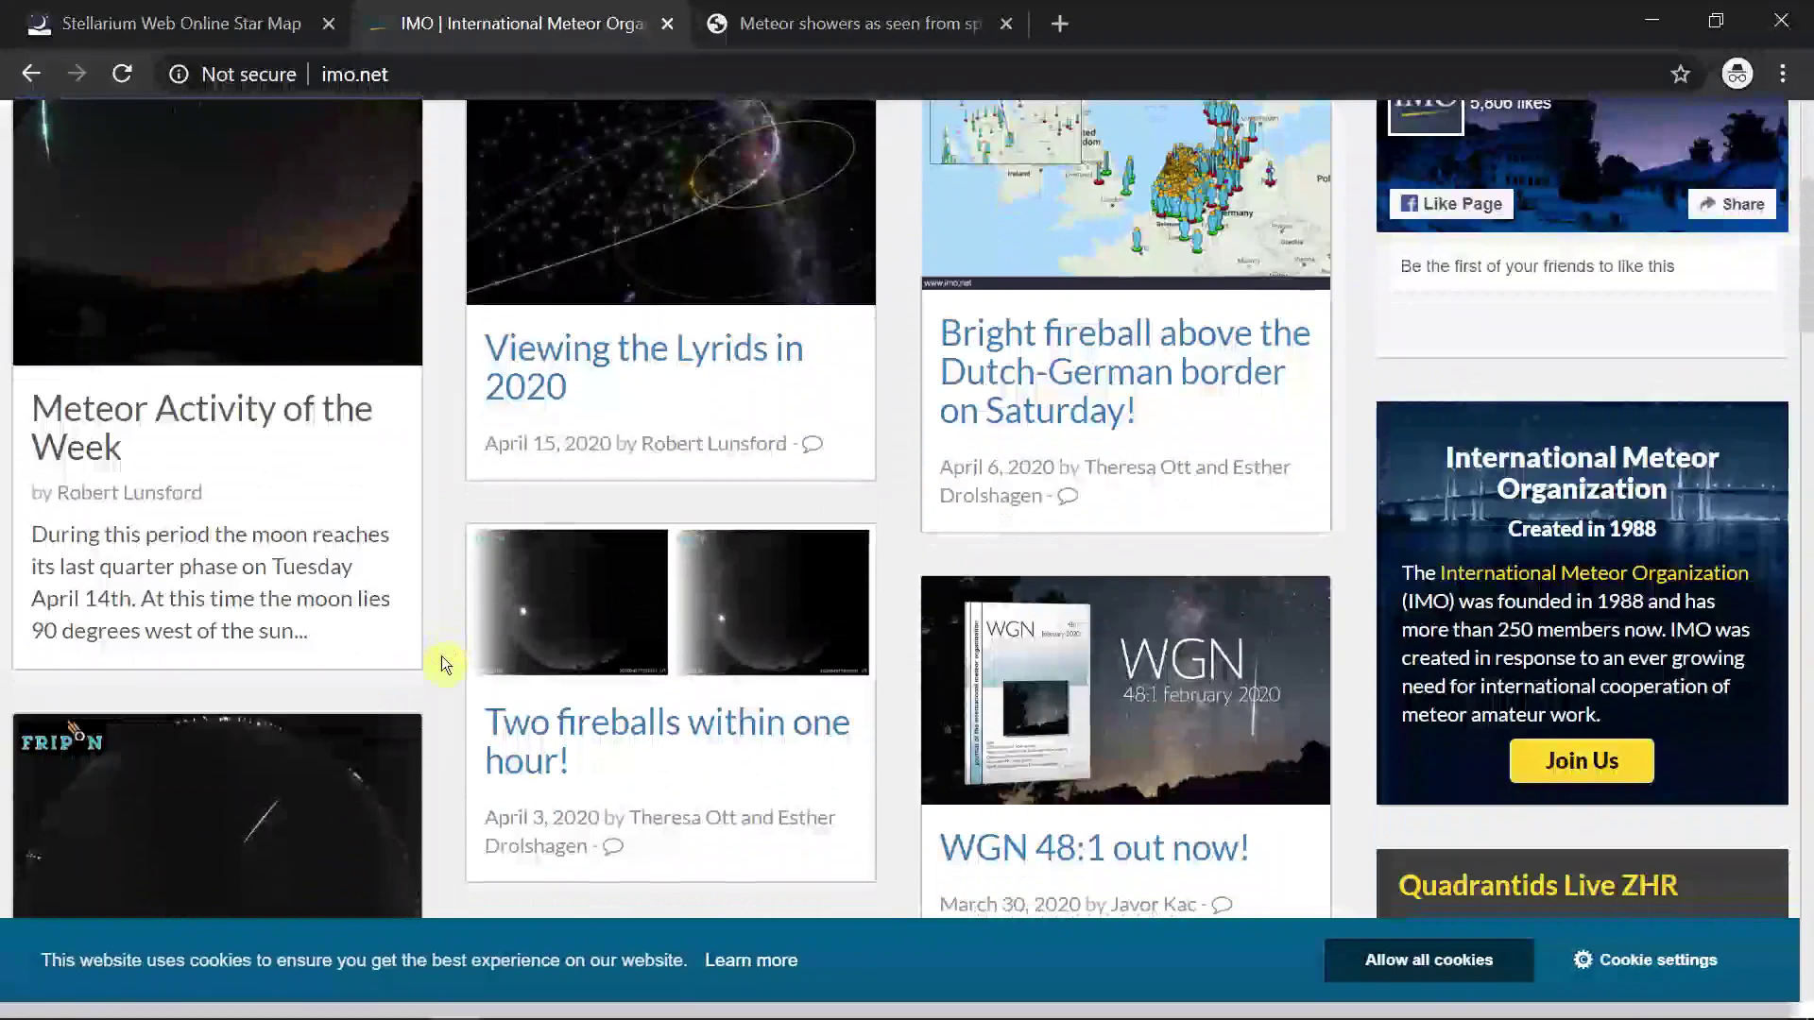
scroll(444, 663, down, 4)
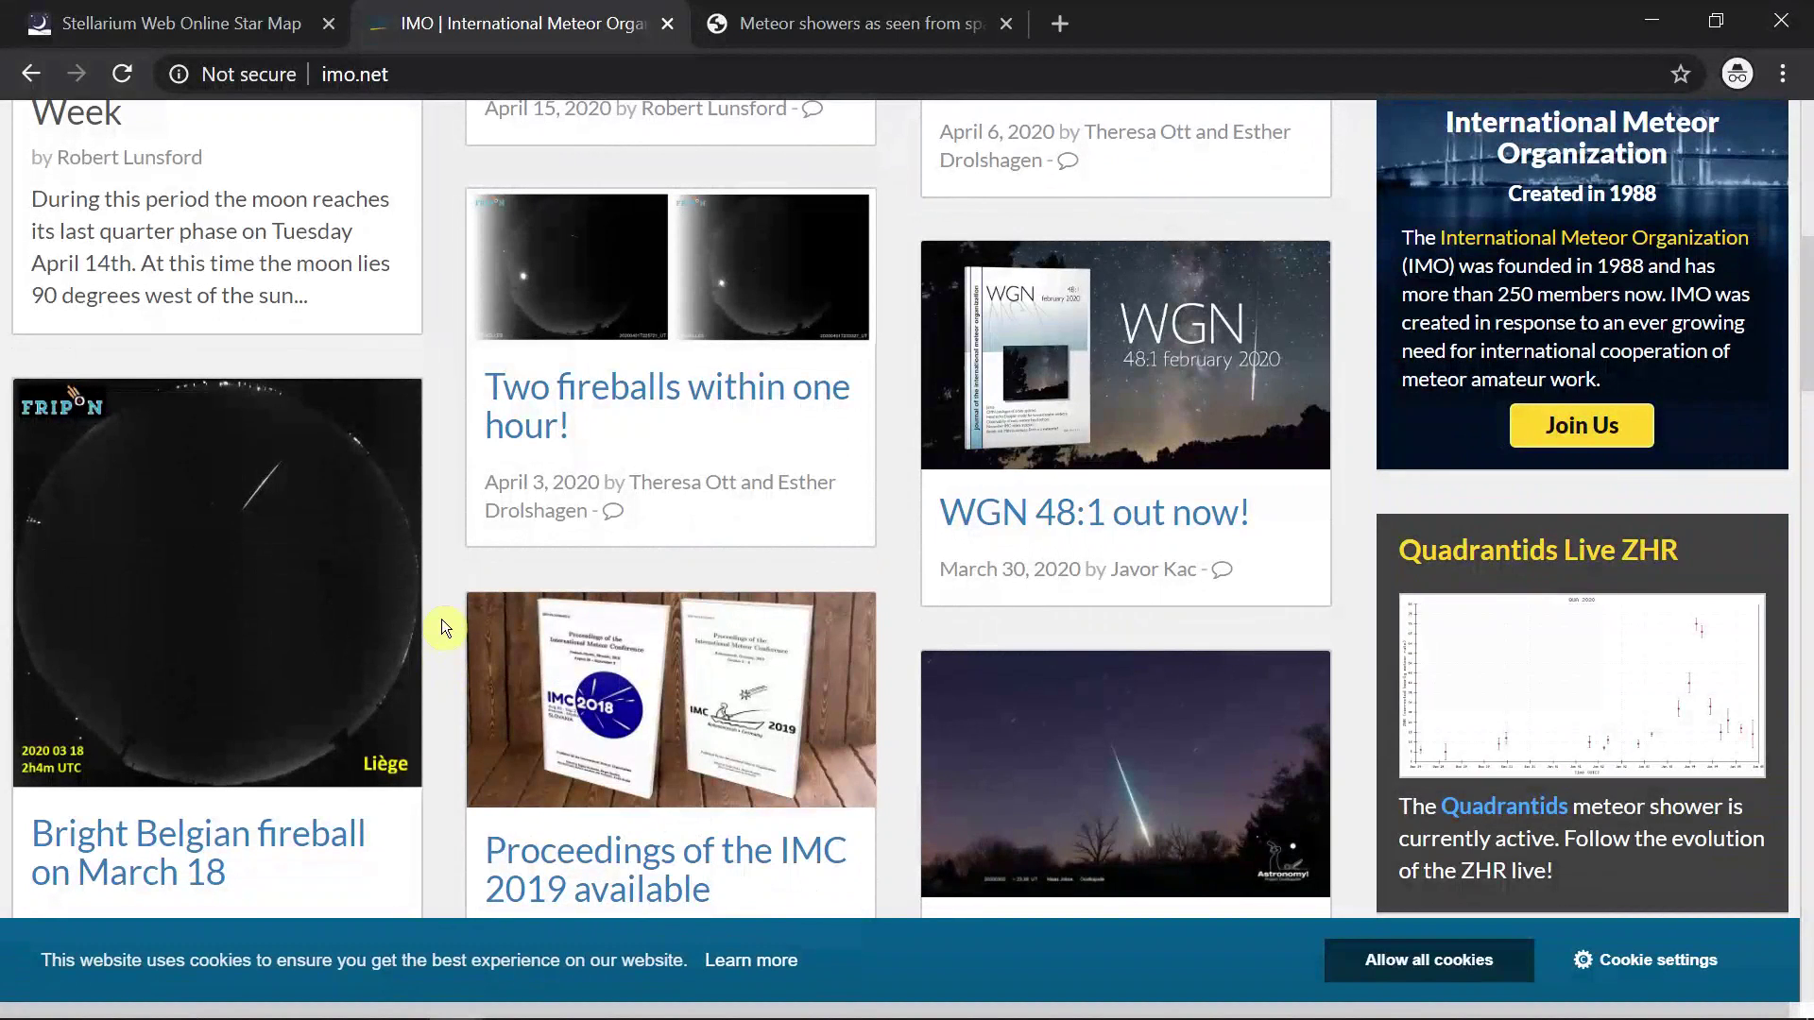
scroll(443, 624, up, 4)
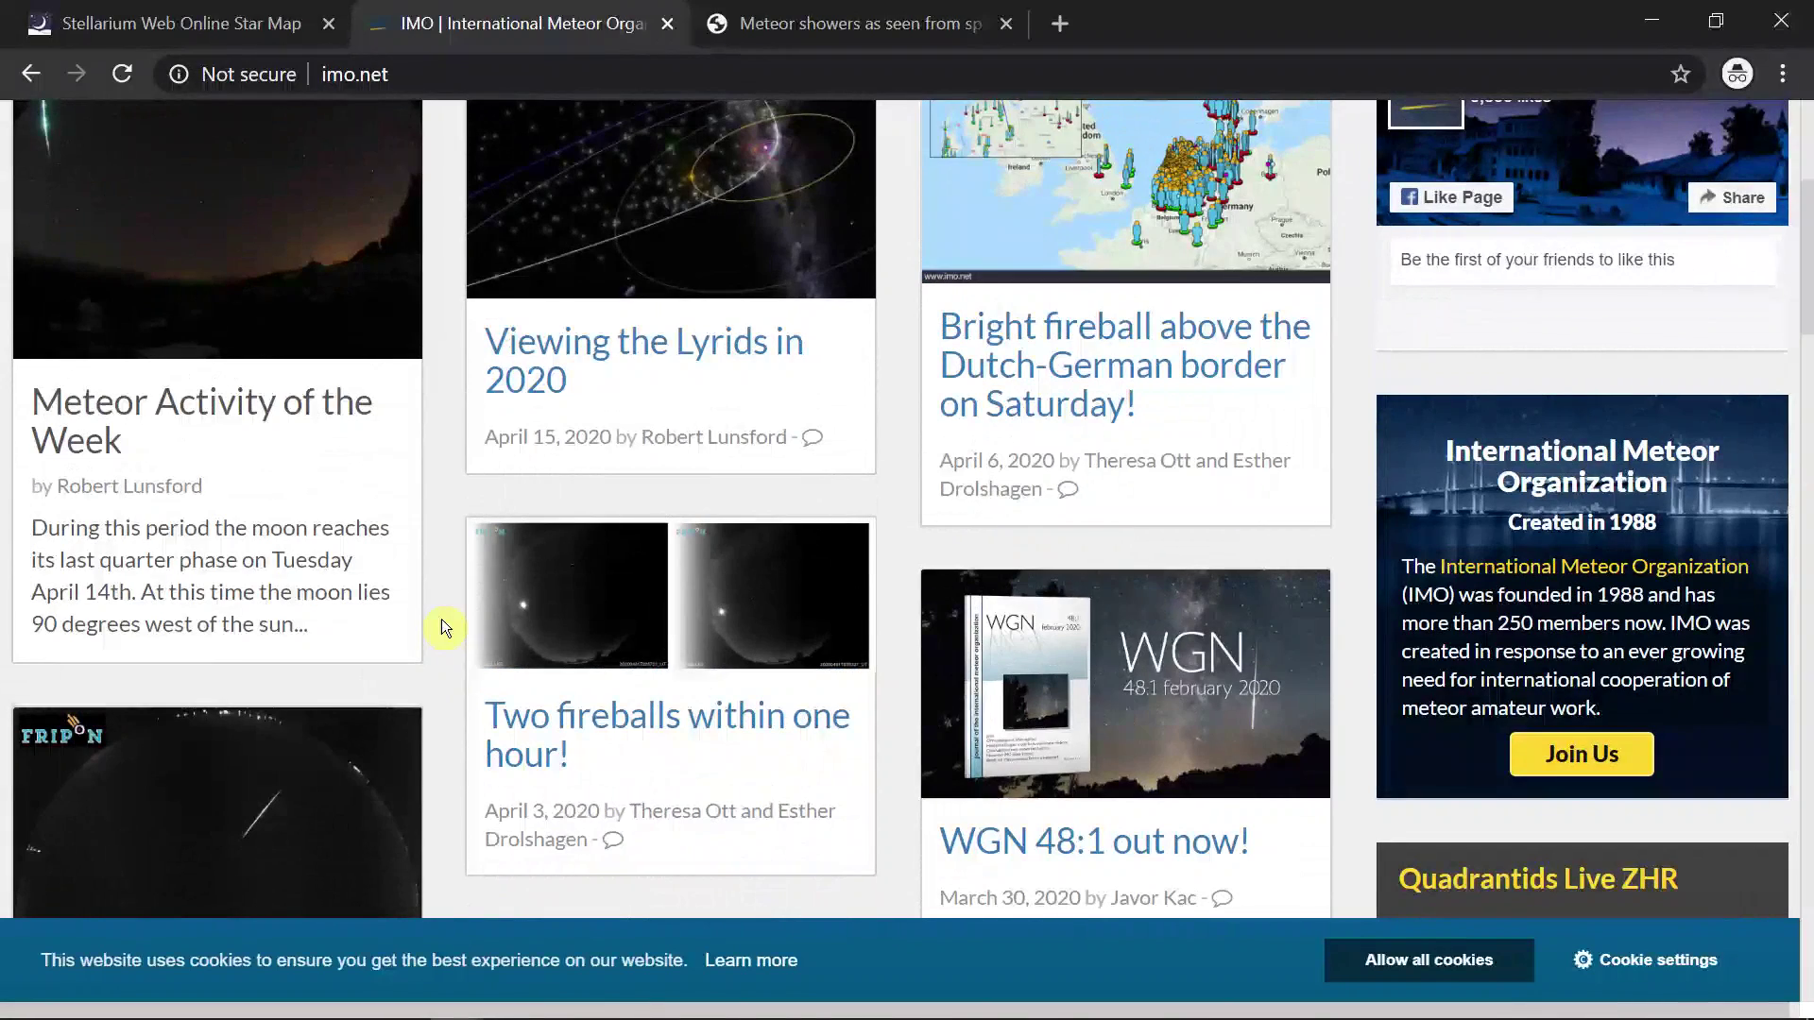
scroll(441, 620, up, 4)
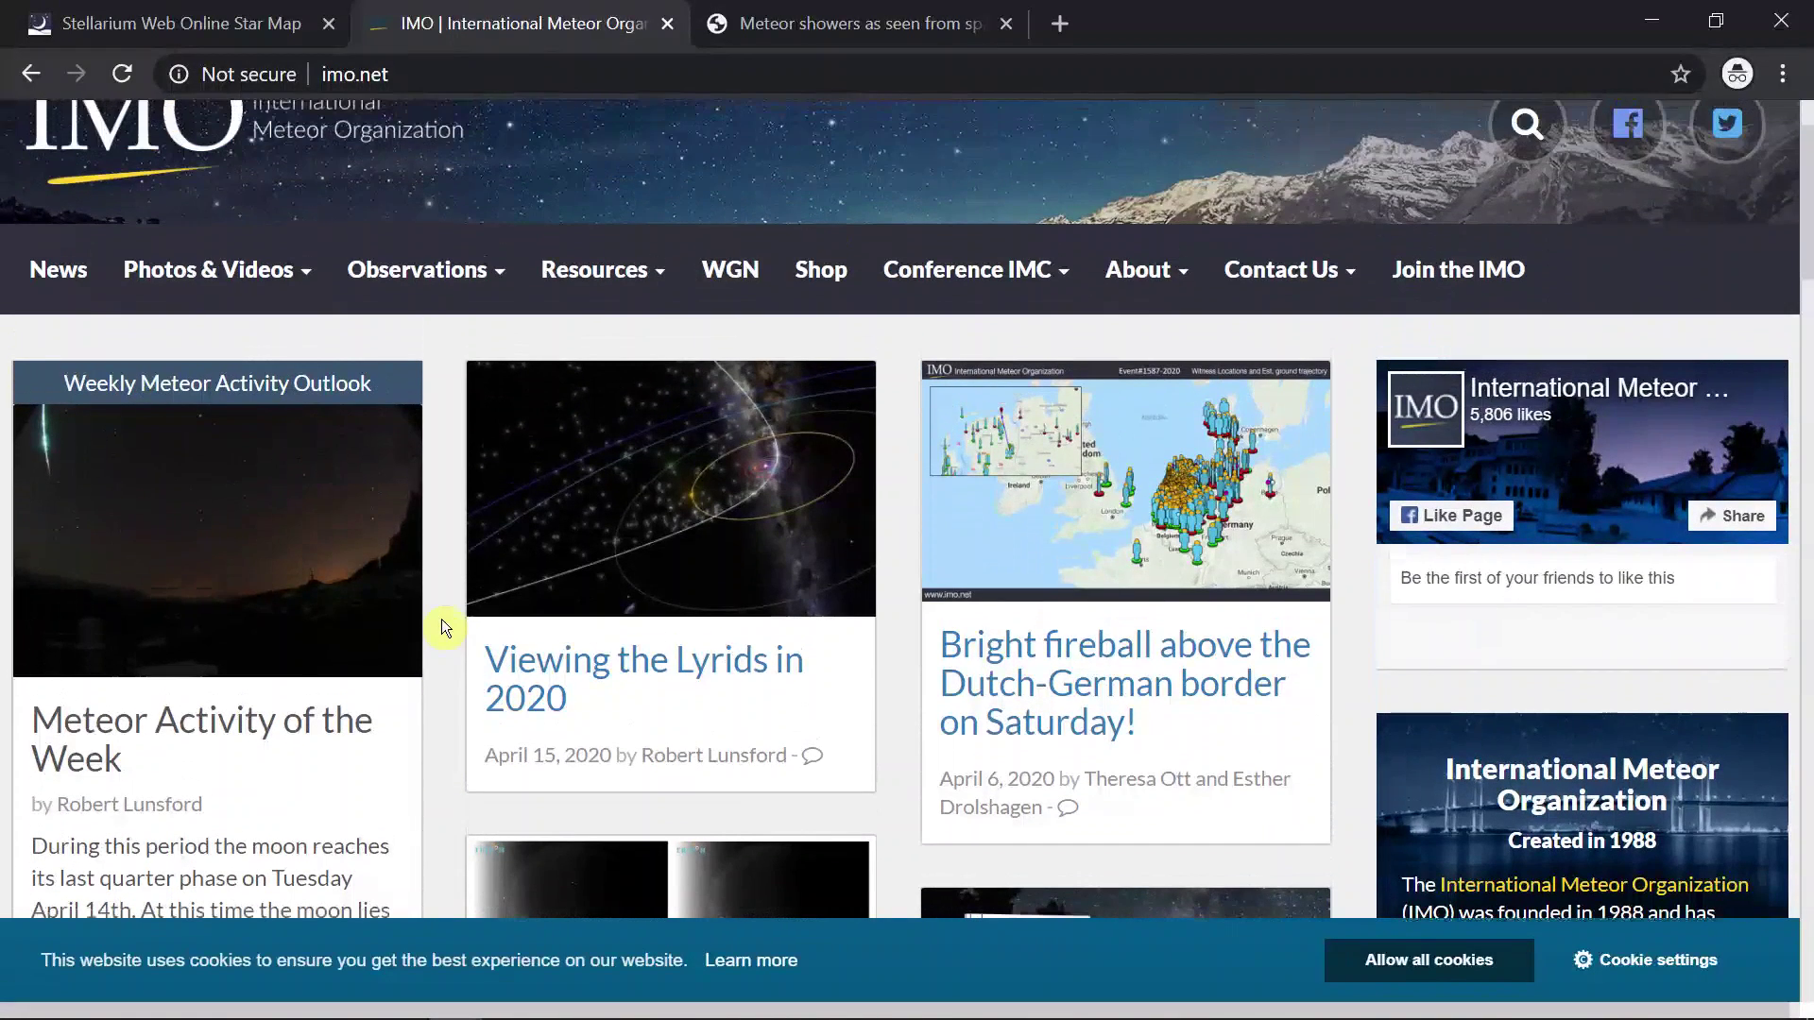
Open the "Viewing the Lyrids in 2020" article and examine its text and embedded Lyrids orbit visualization.
click(677, 652)
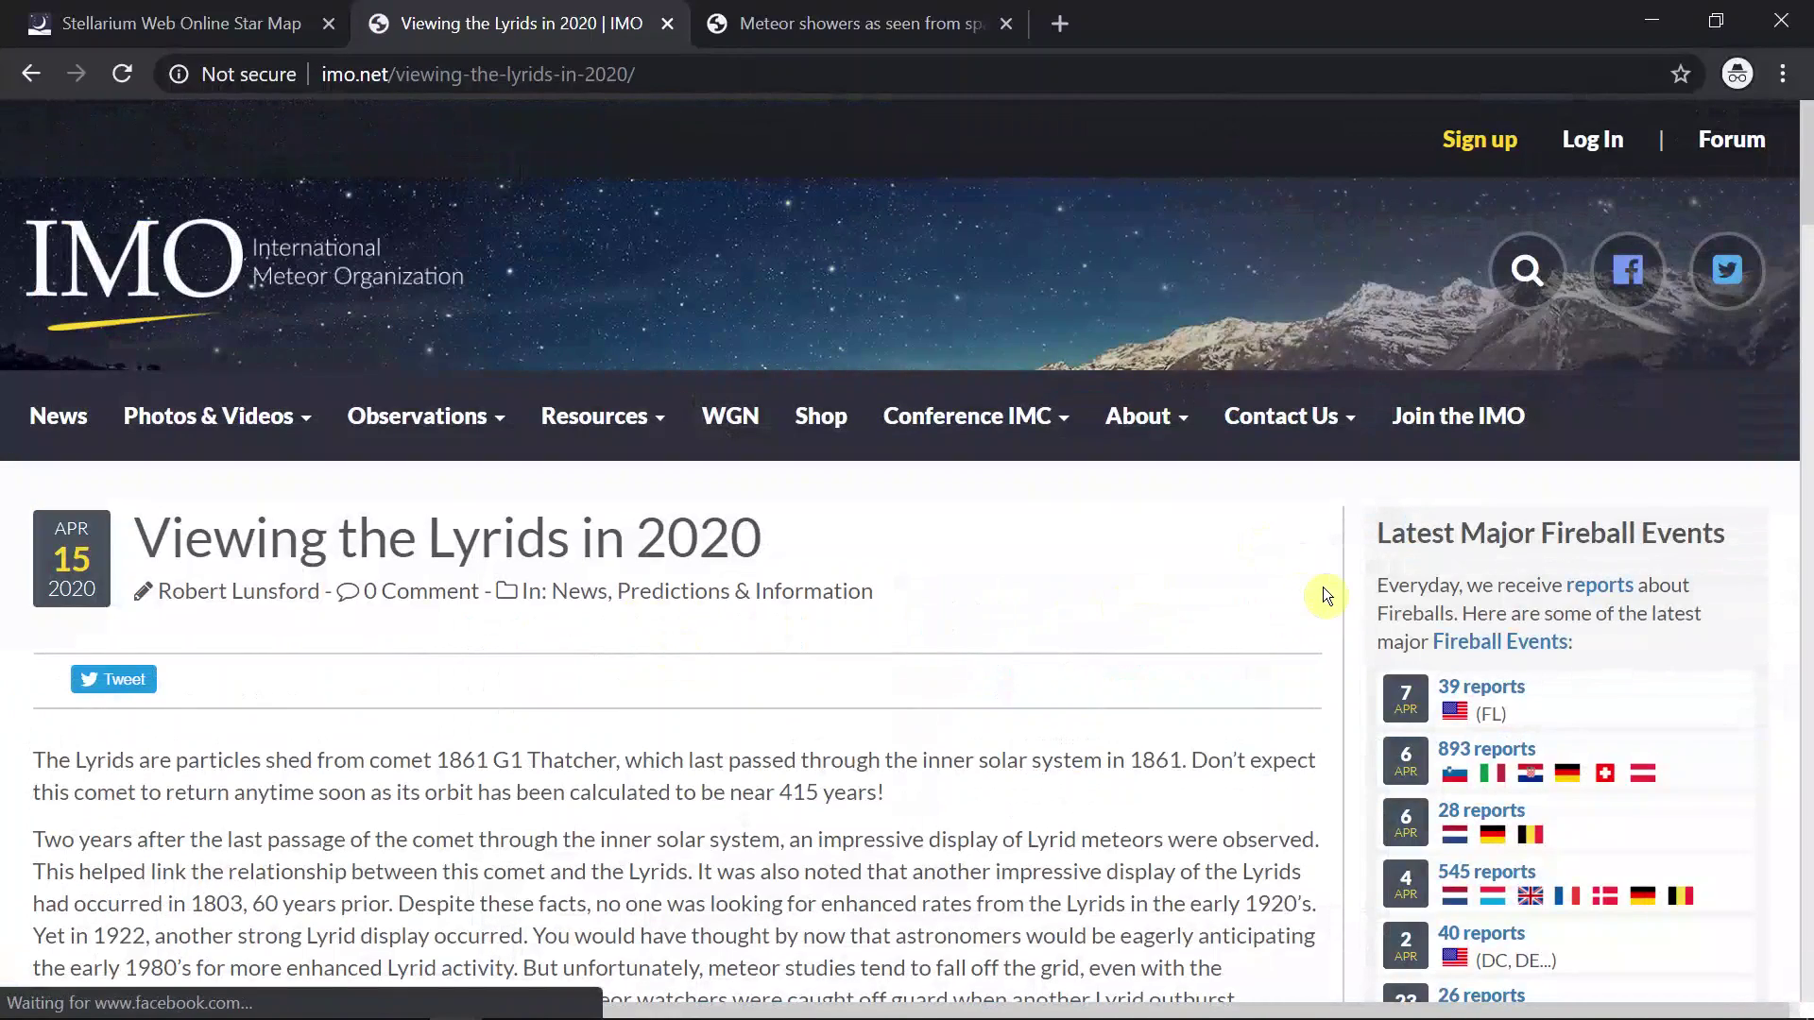
scroll(1325, 588, down, 4)
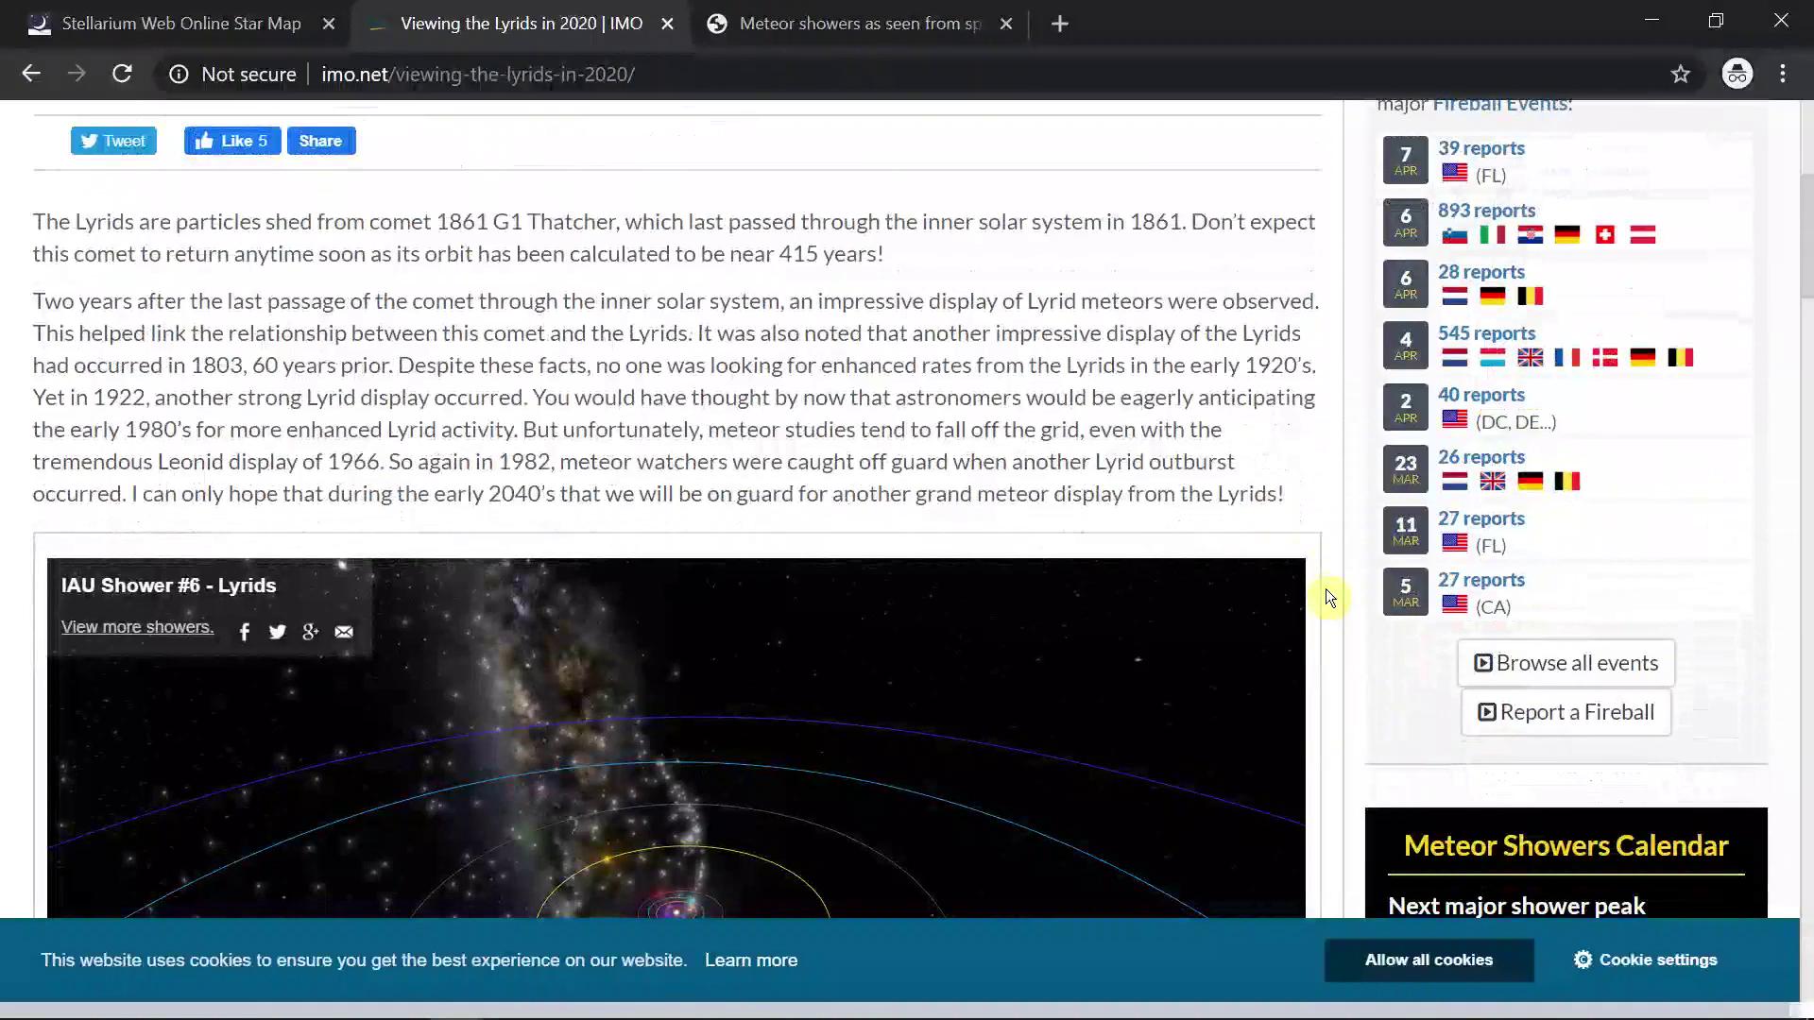
scroll(1327, 592, down, 6)
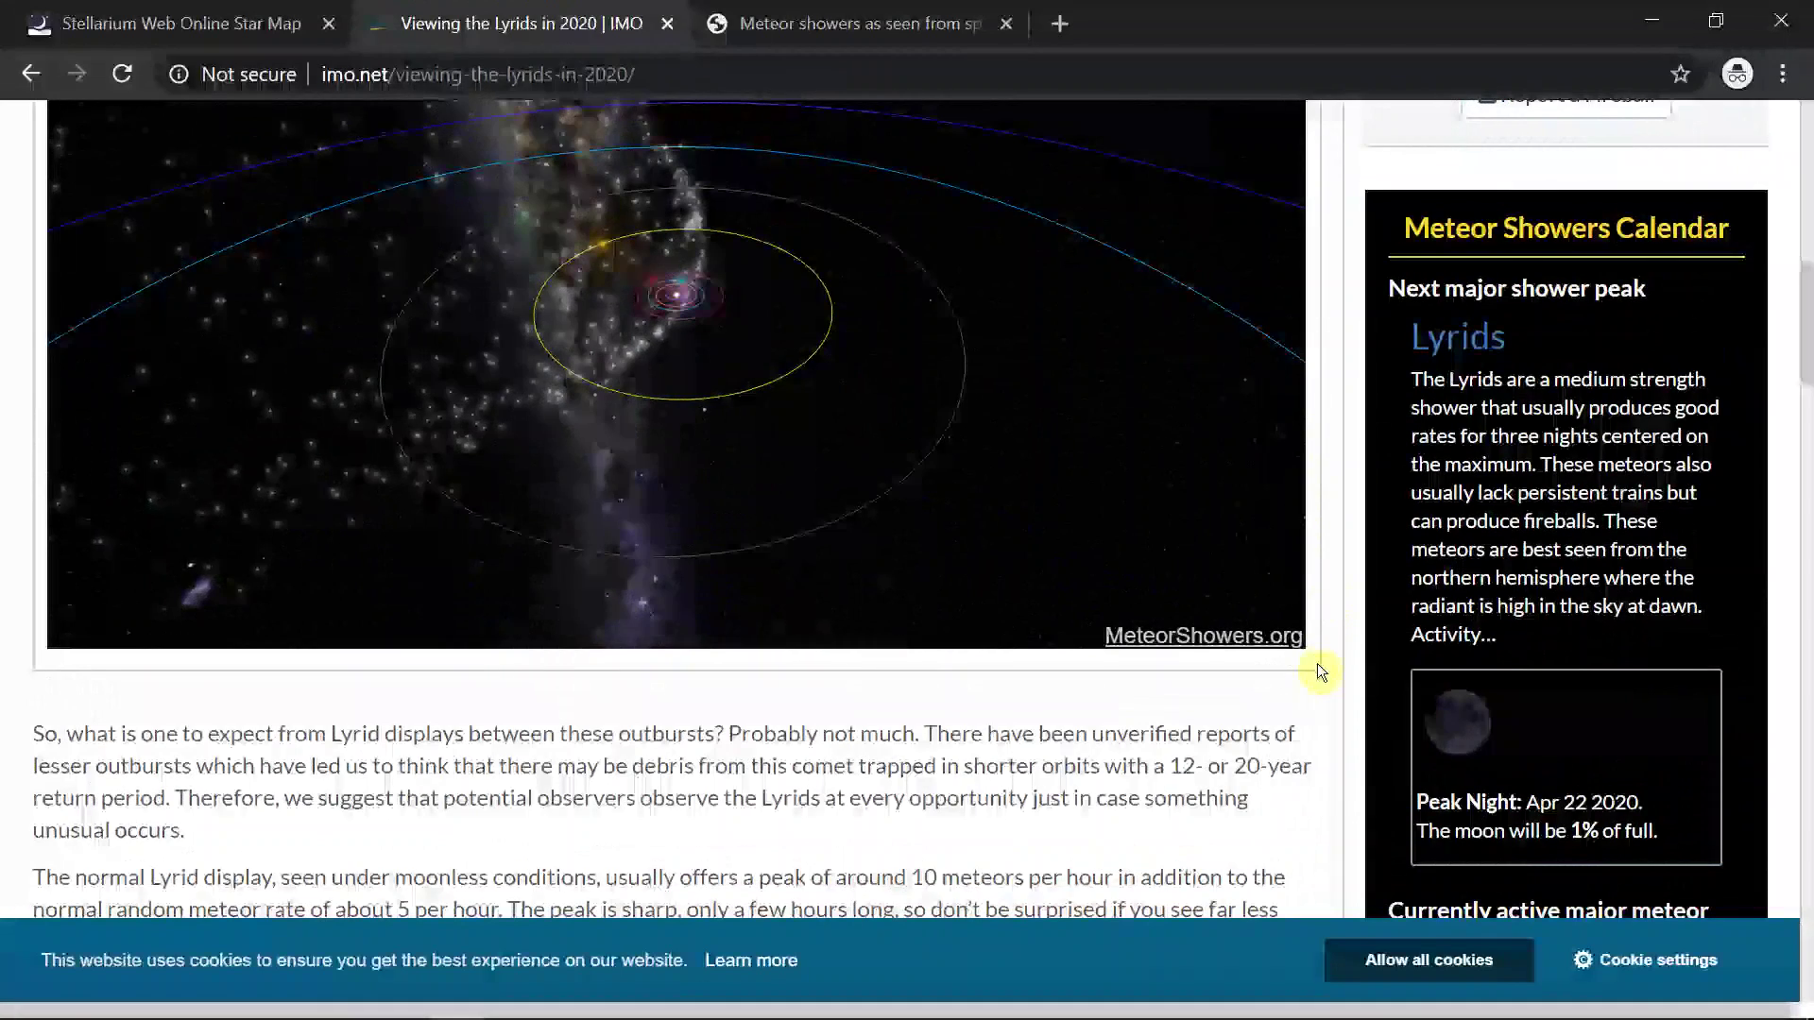
scroll(1322, 667, up, 2)
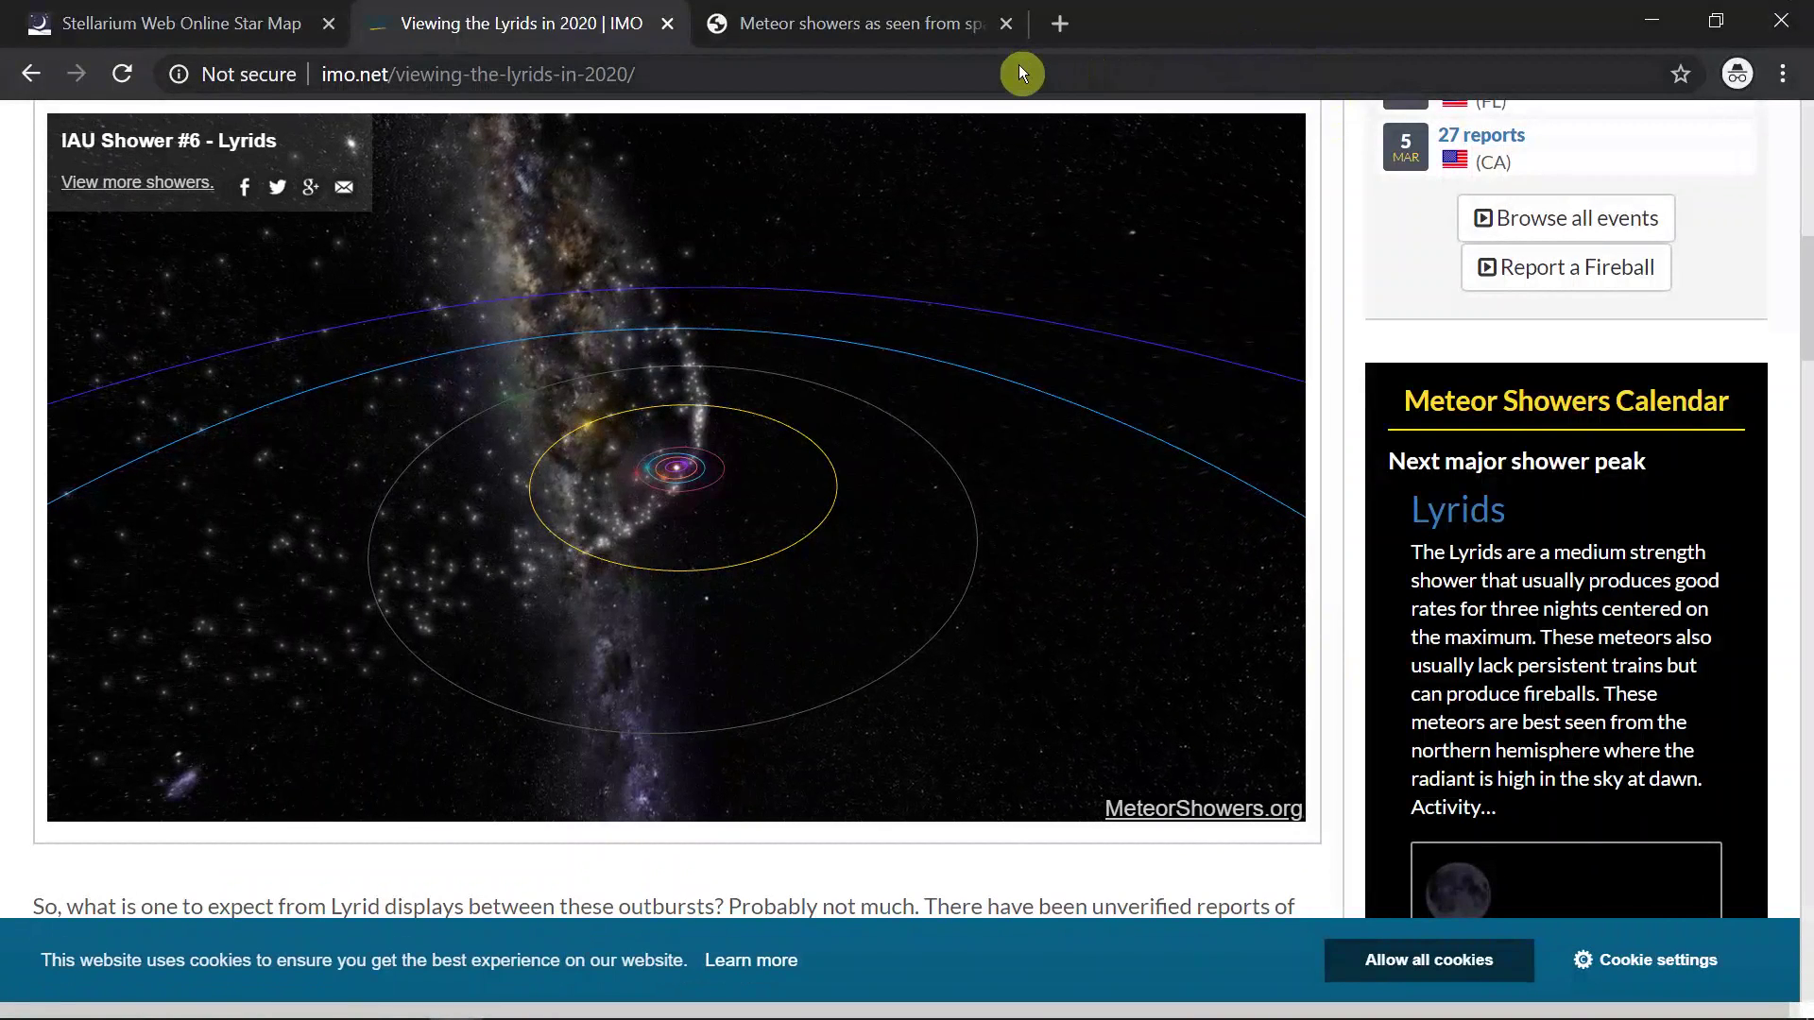
Switch to Stellarium Web, display the constellation lines and names, and enter "lyra" as the search term.
click(176, 26)
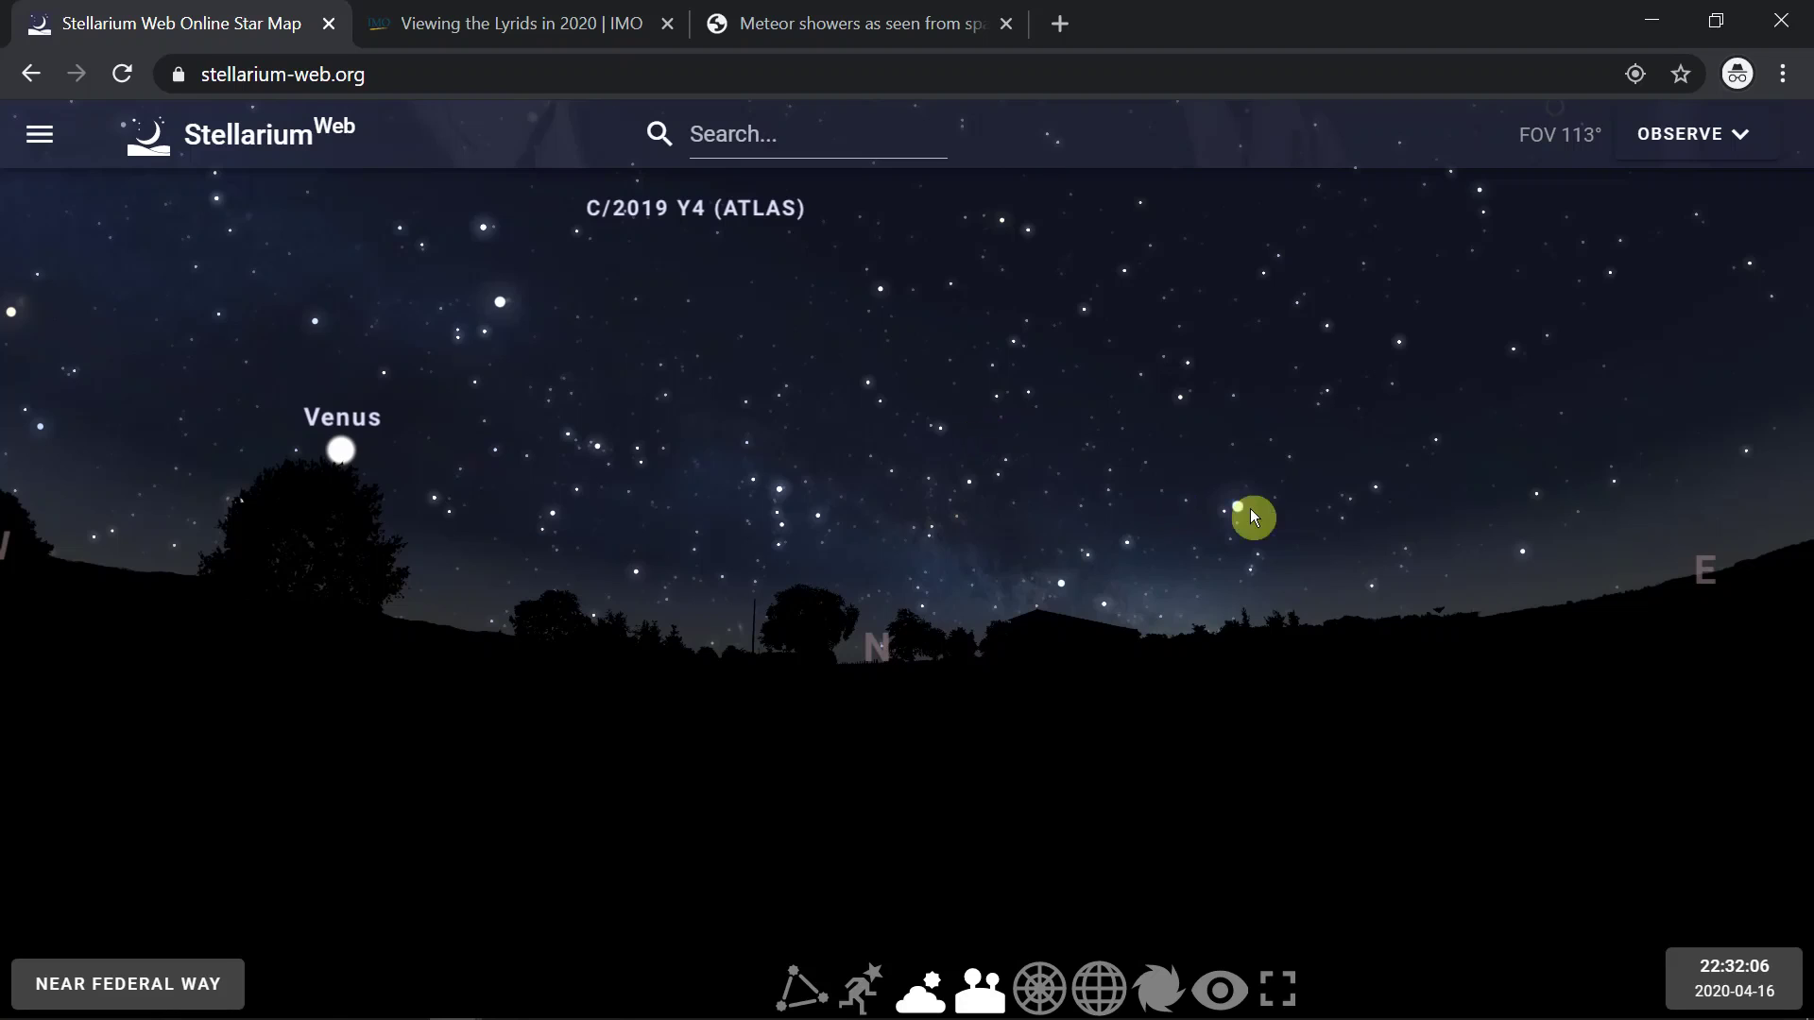
click(798, 988)
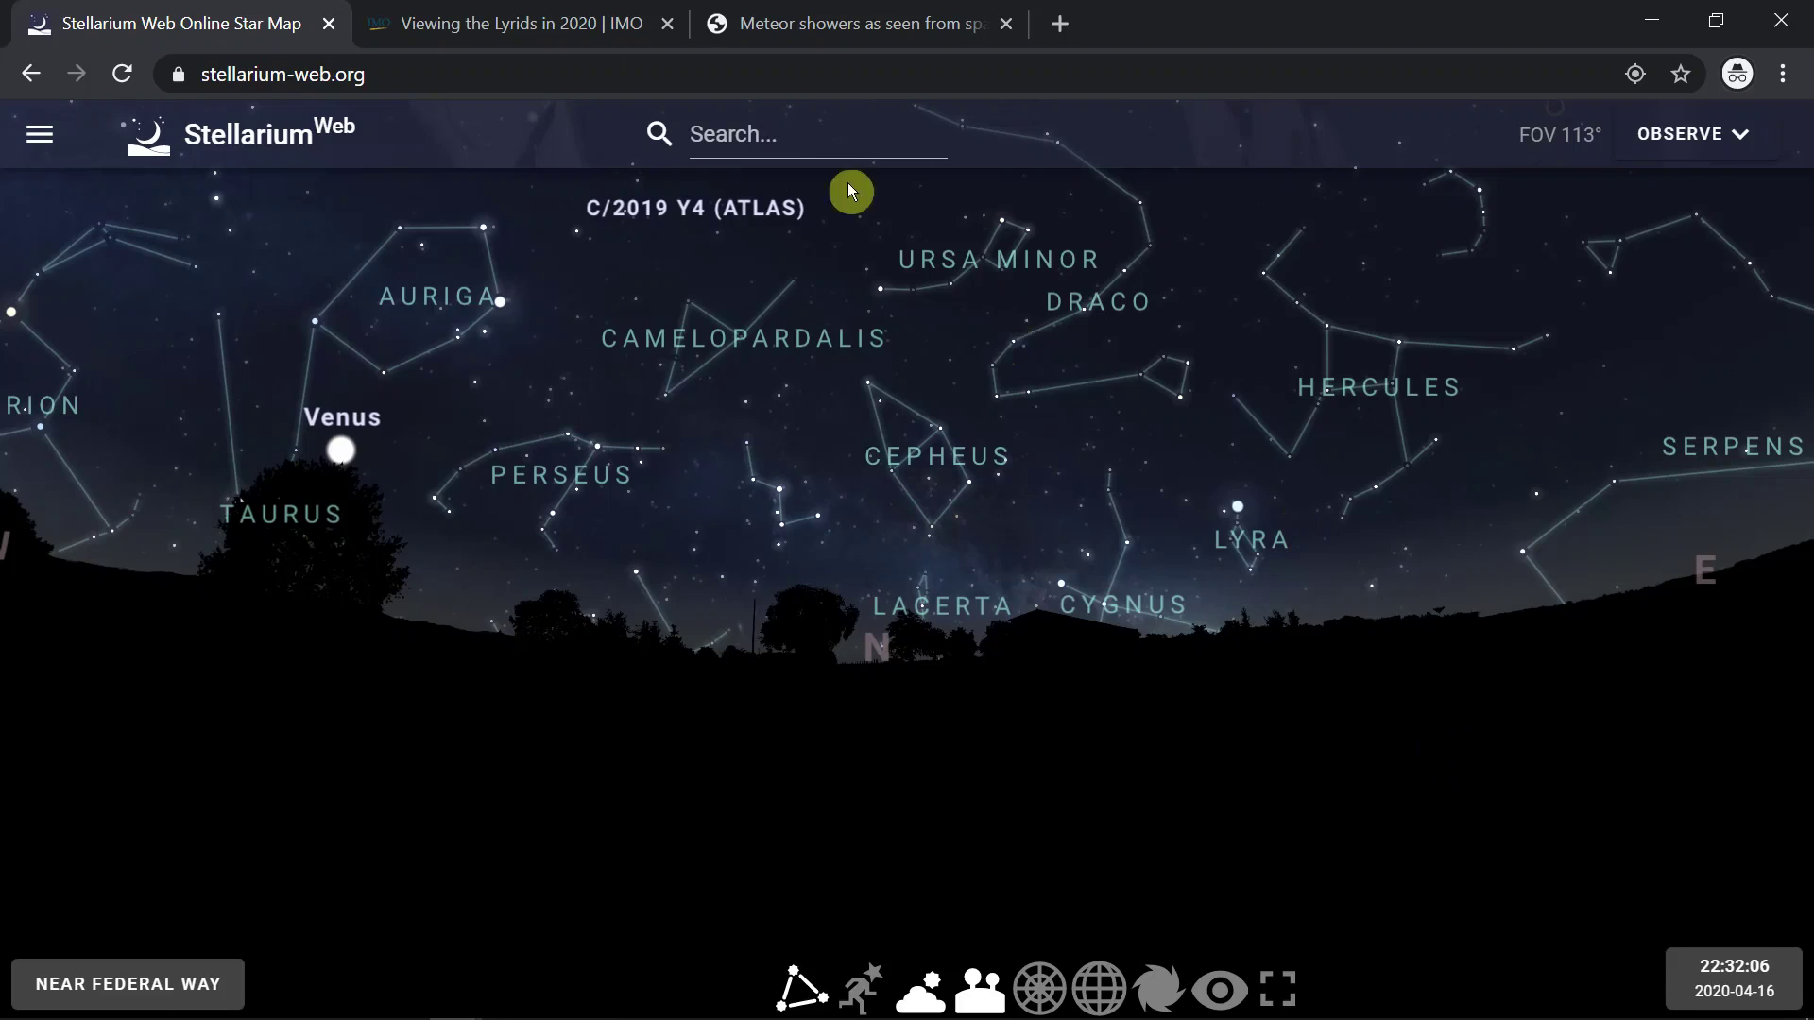
click(787, 132)
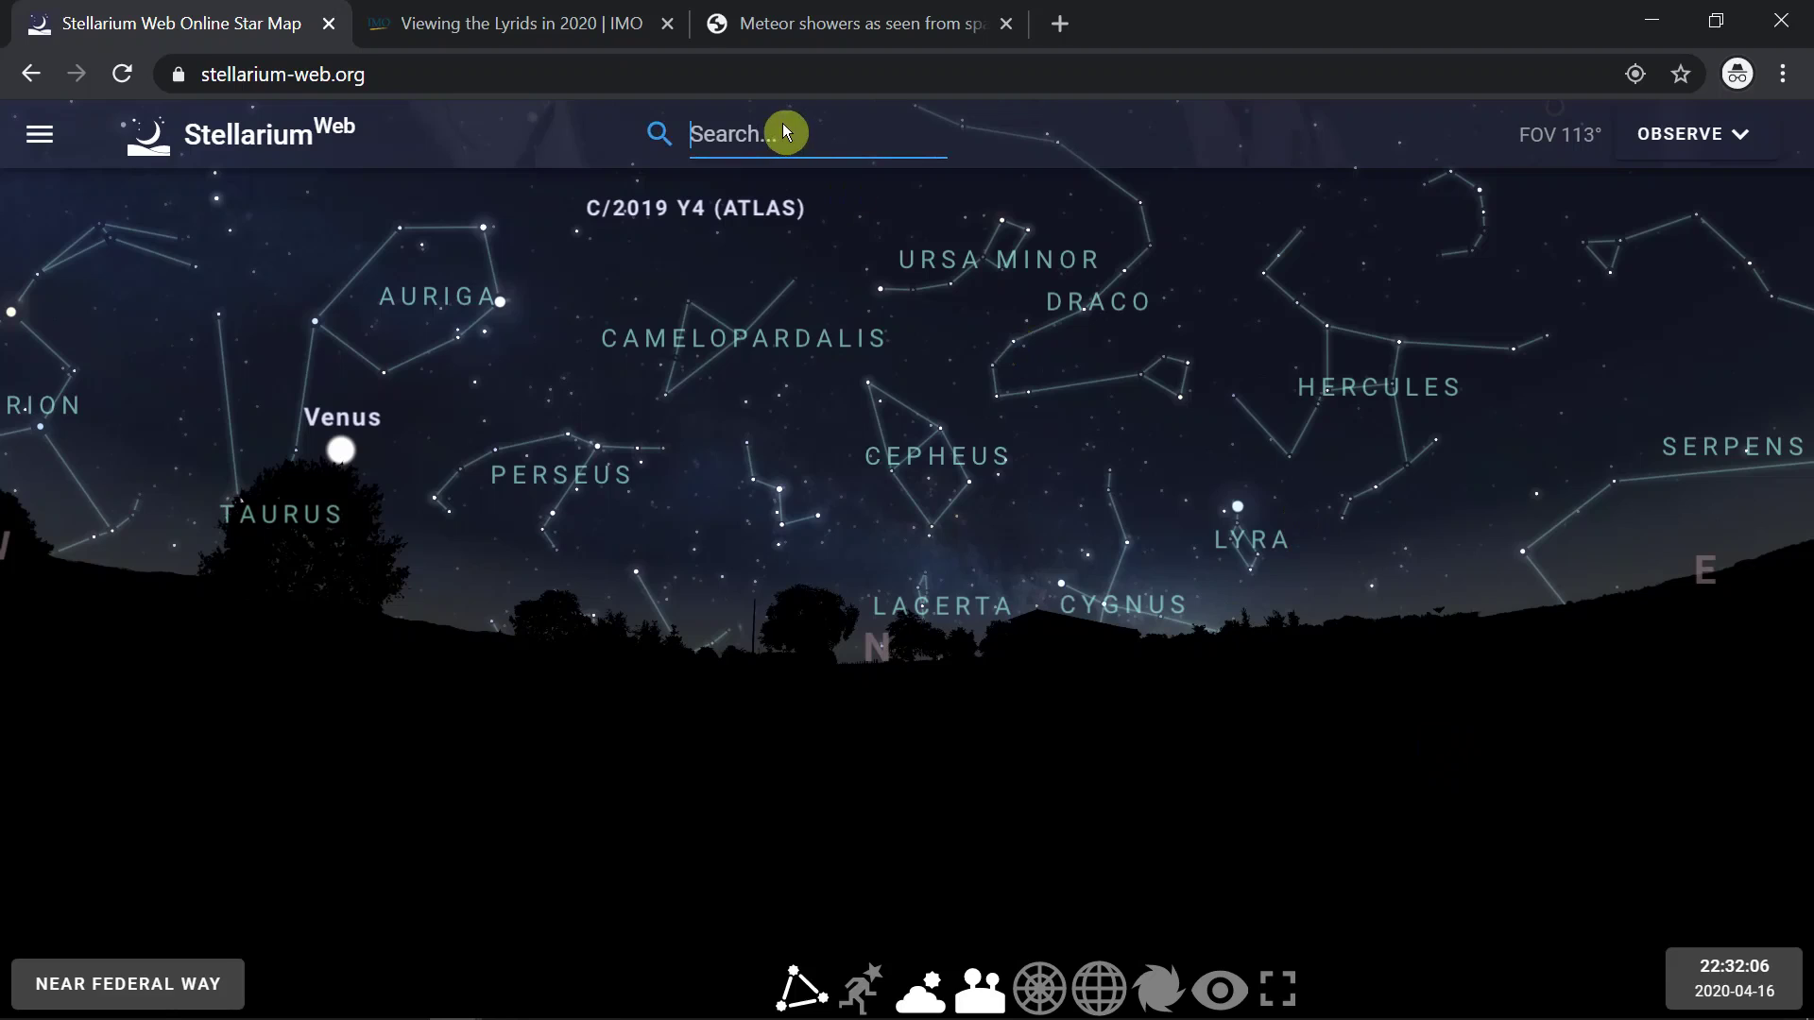
text(lyra)
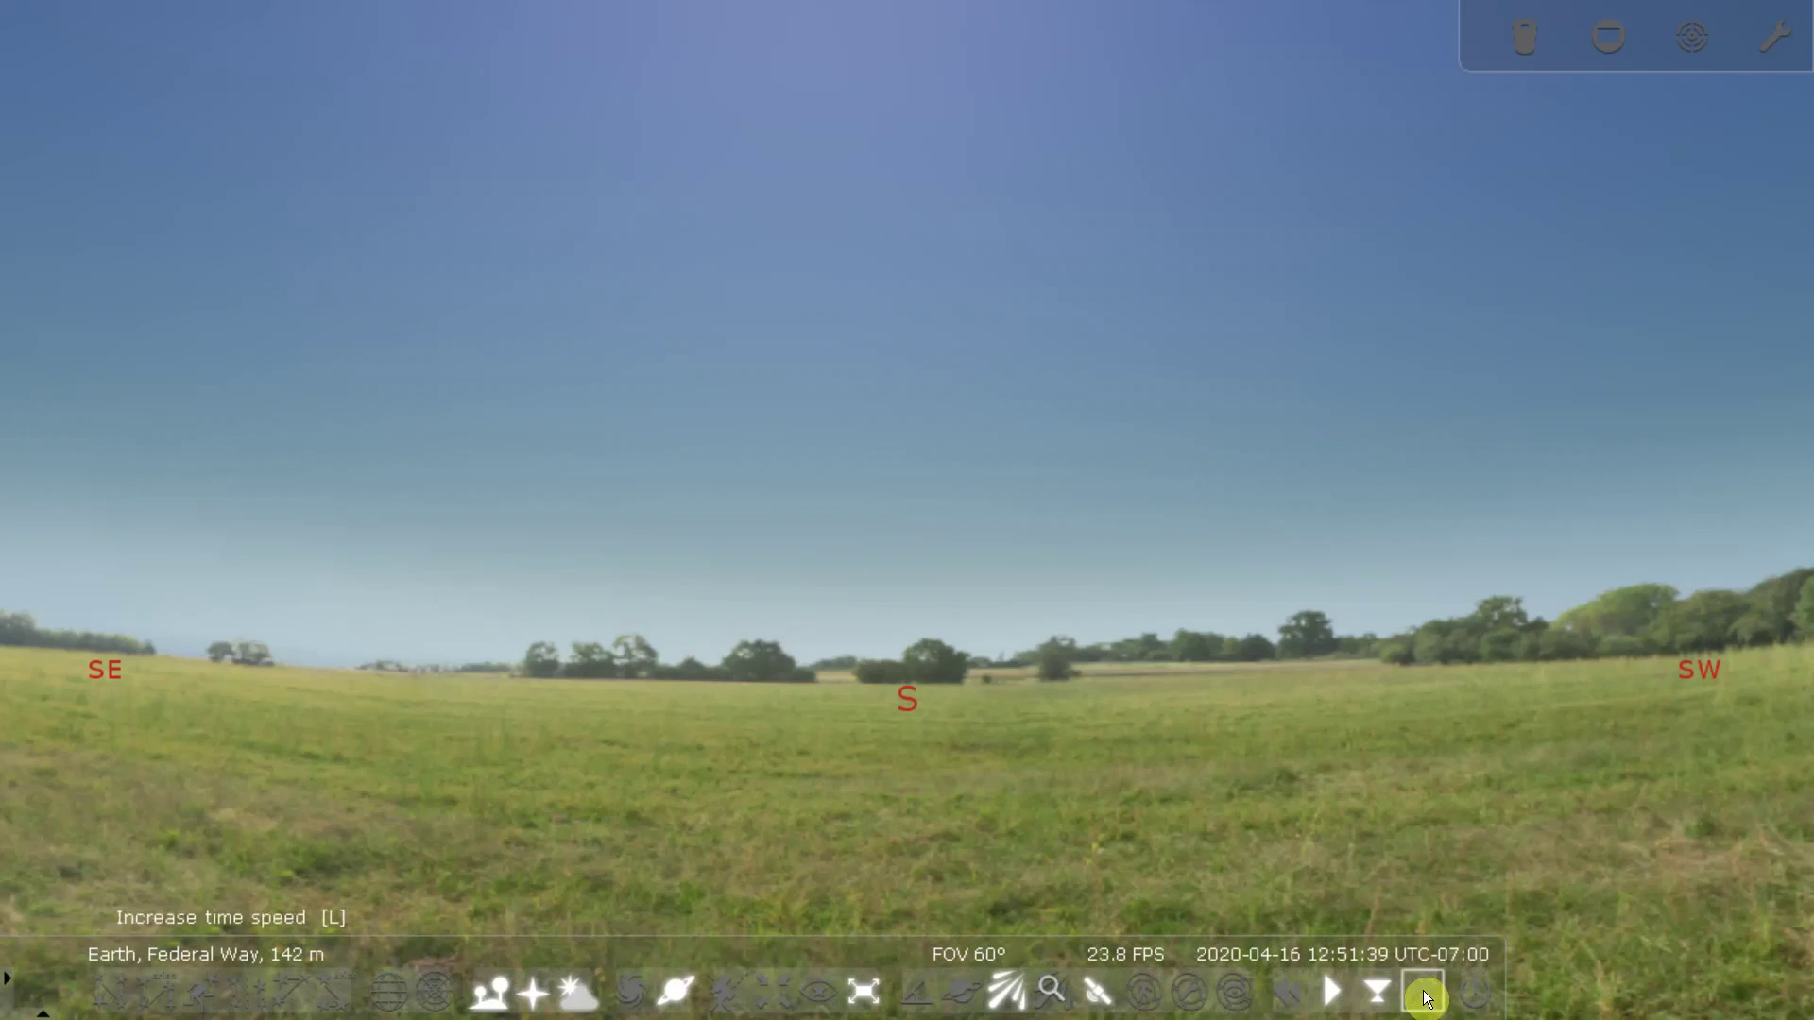
In desktop Stellarium, face north and fast-forward time to the night of 2020-04-16, restoring the normal time rate.
click(1423, 990)
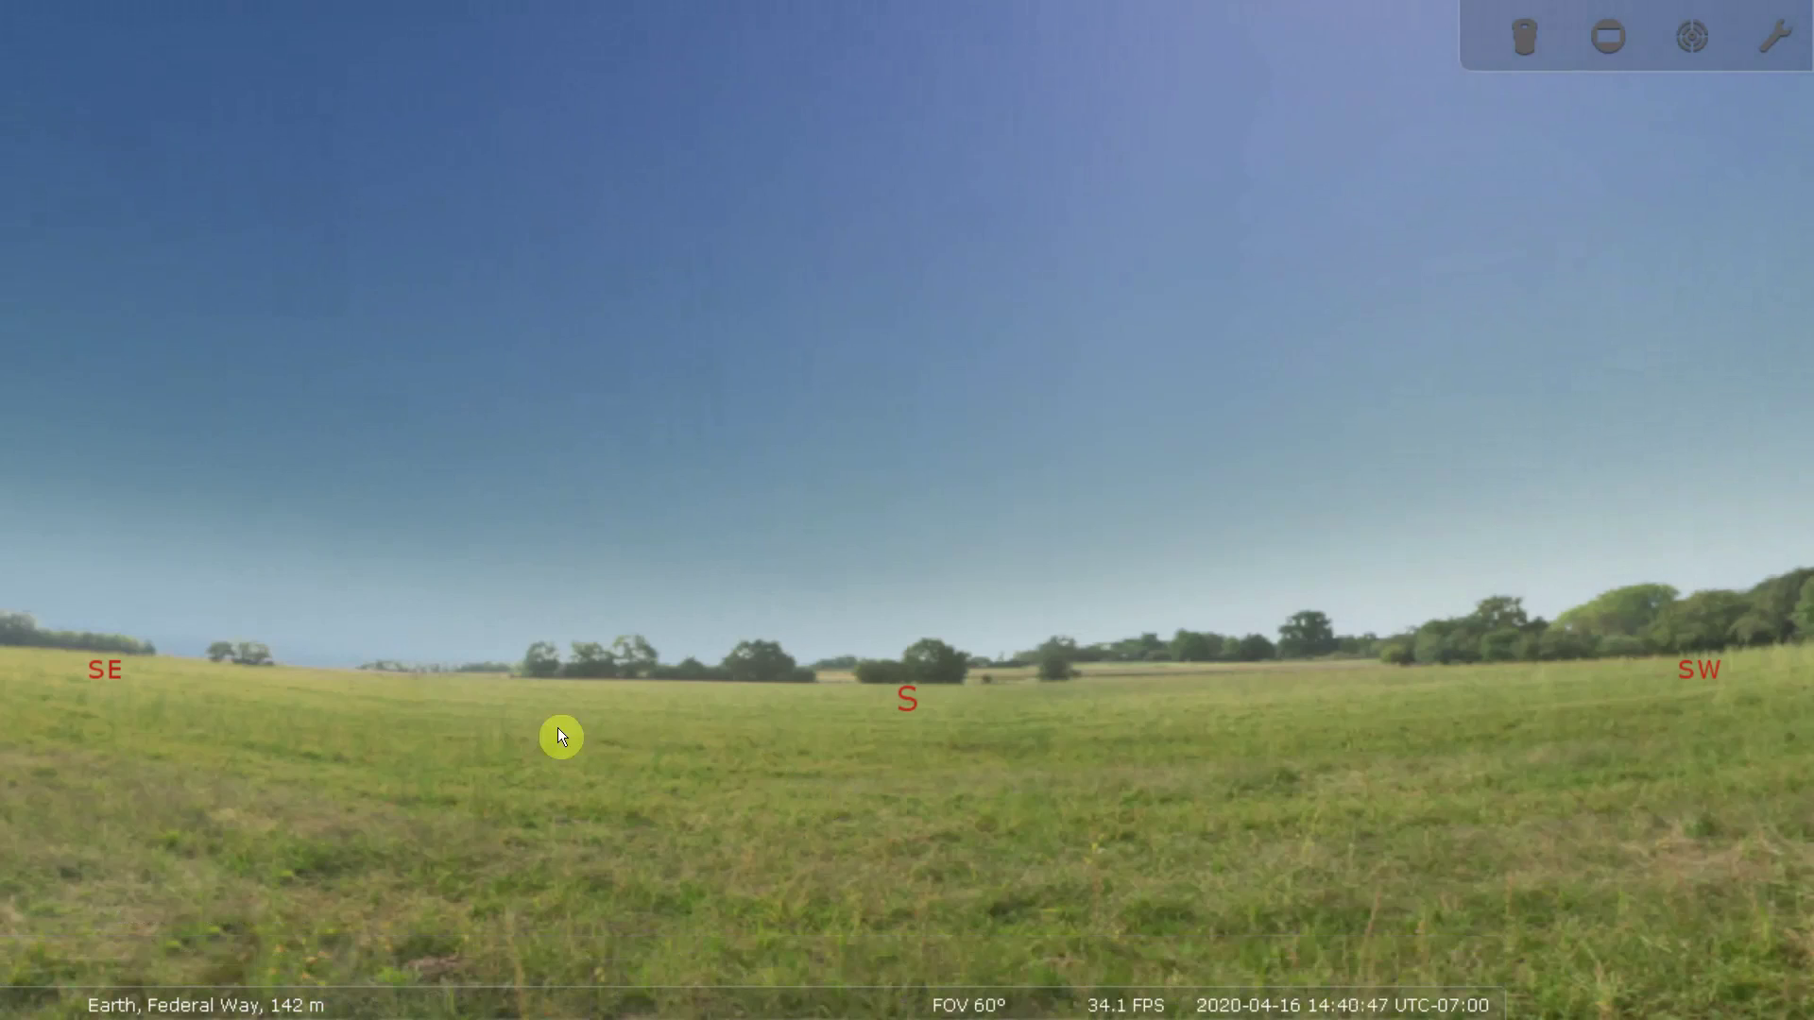
drag(560, 737, 1721, 733)
drag(571, 823, 1800, 690)
drag(321, 667, 1058, 871)
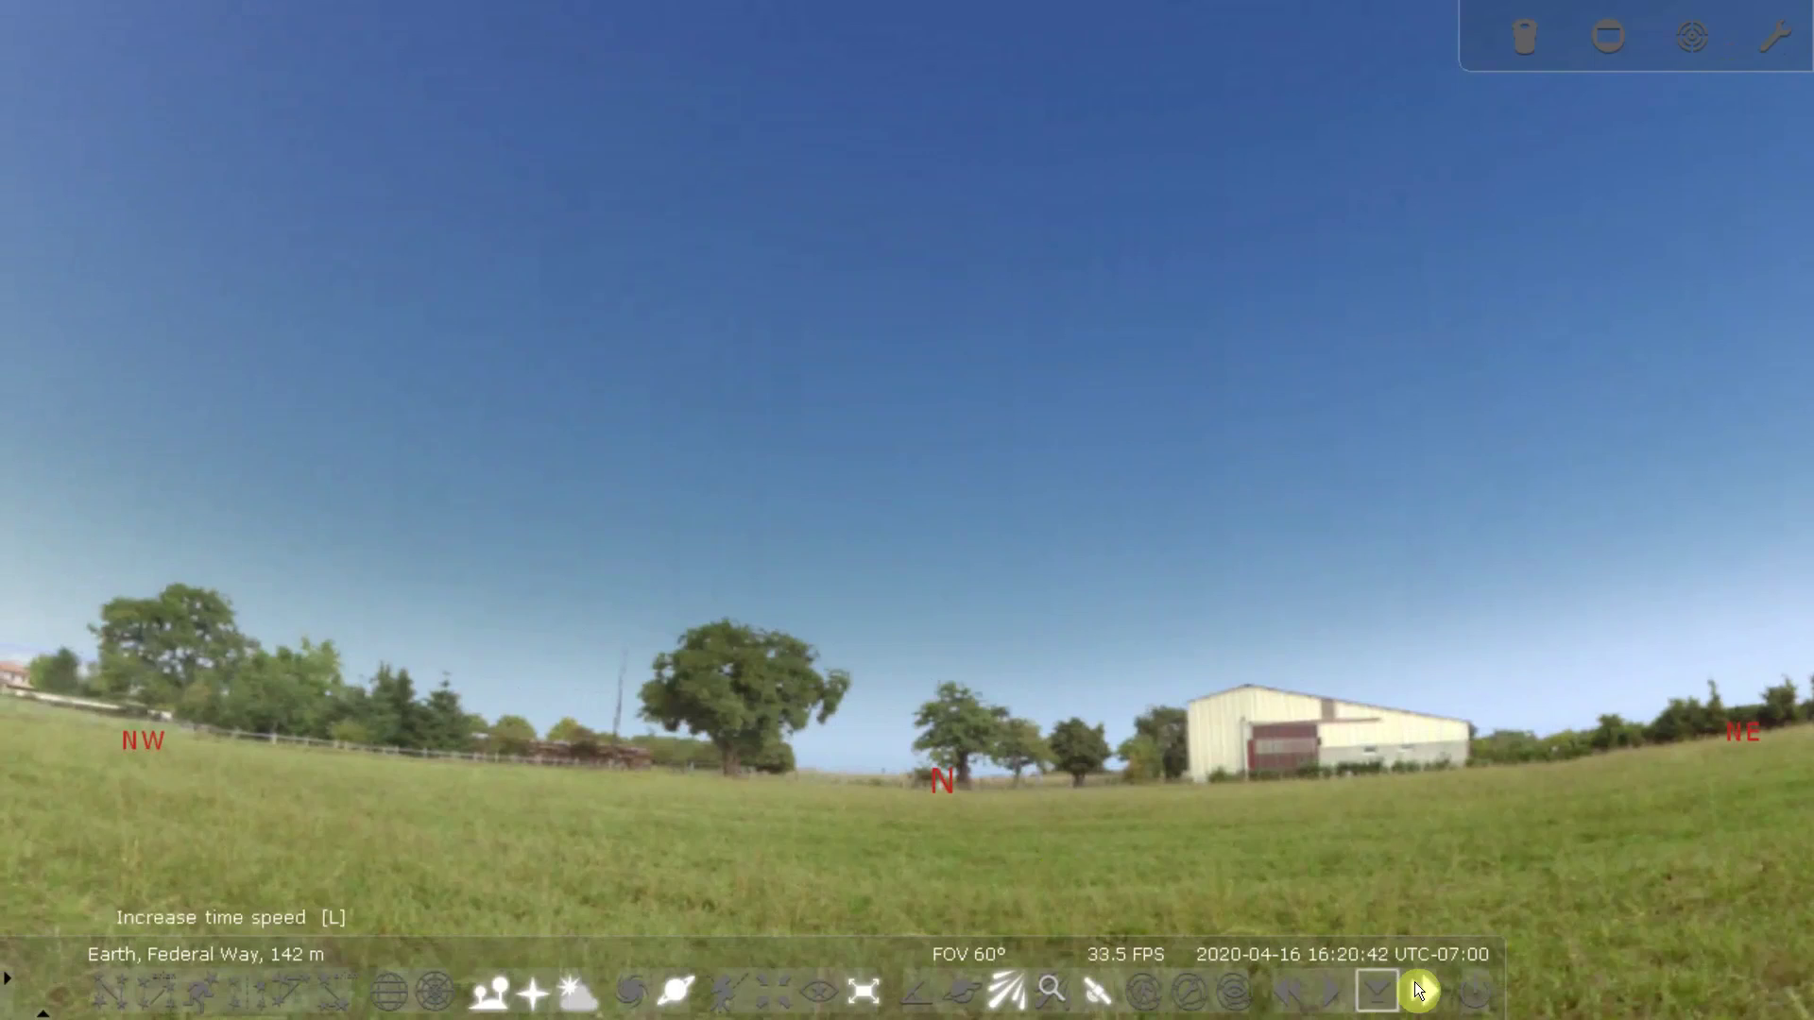
click(1421, 990)
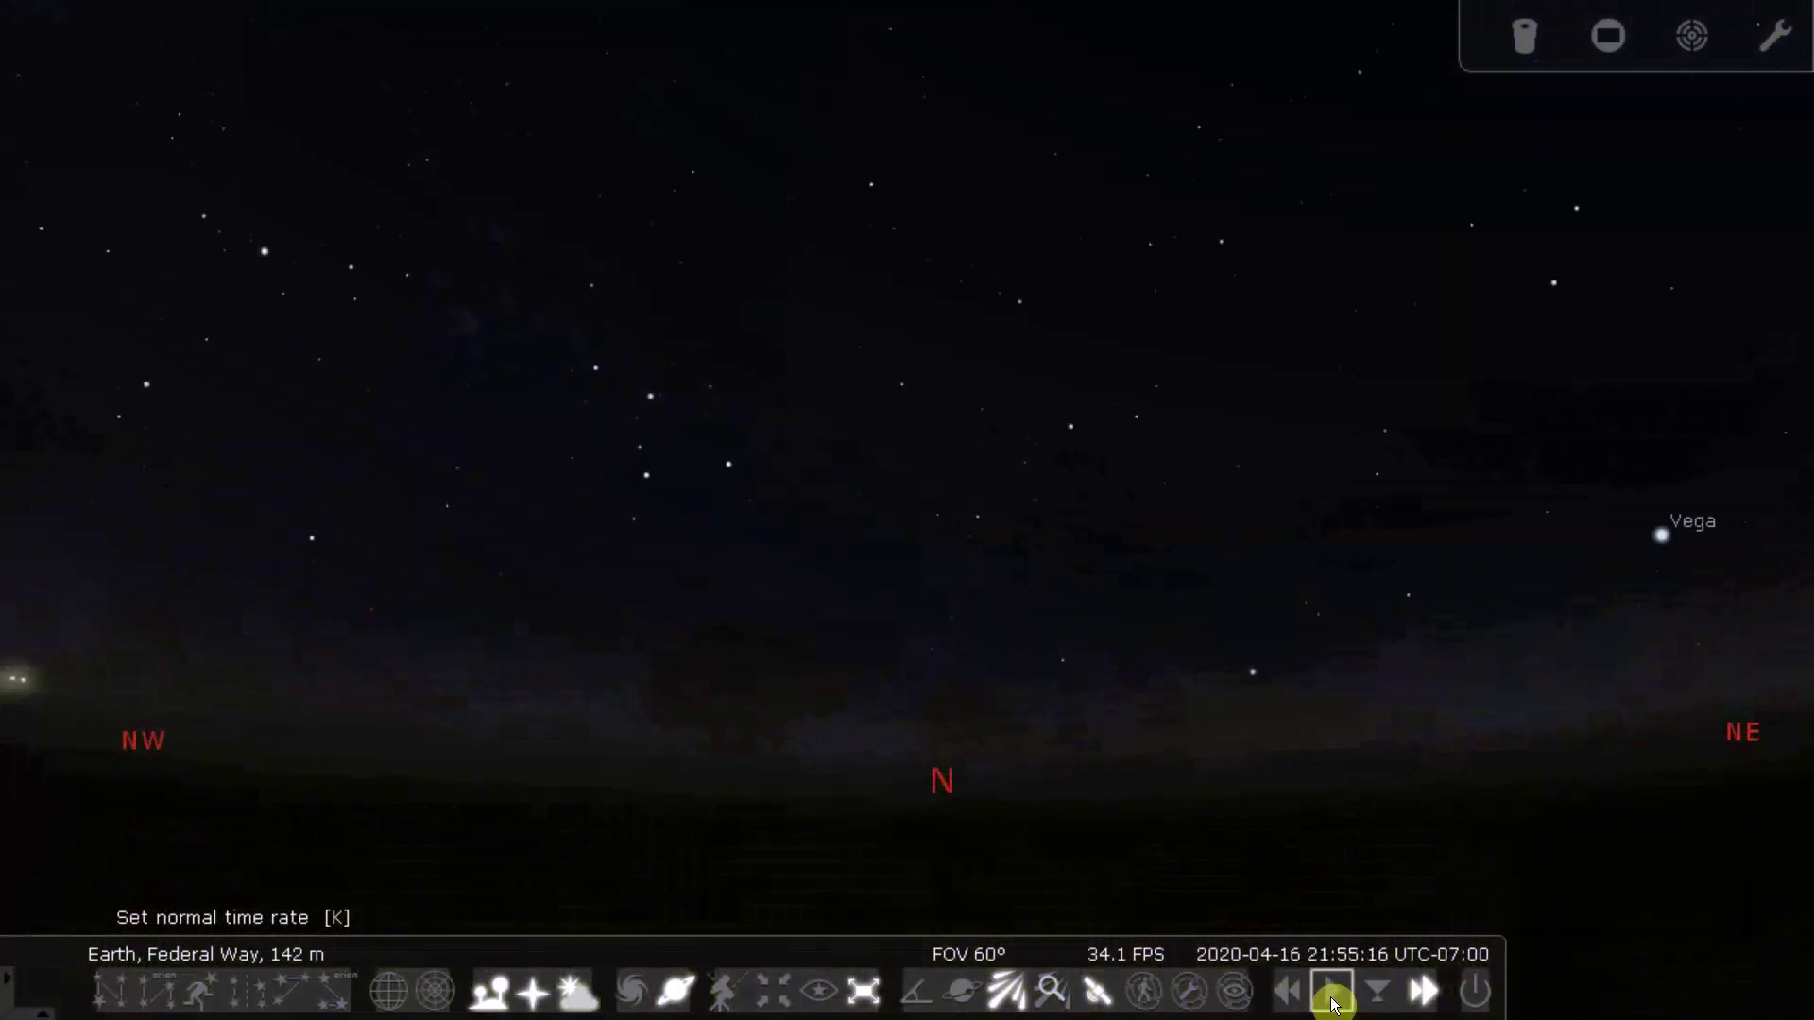
click(1332, 992)
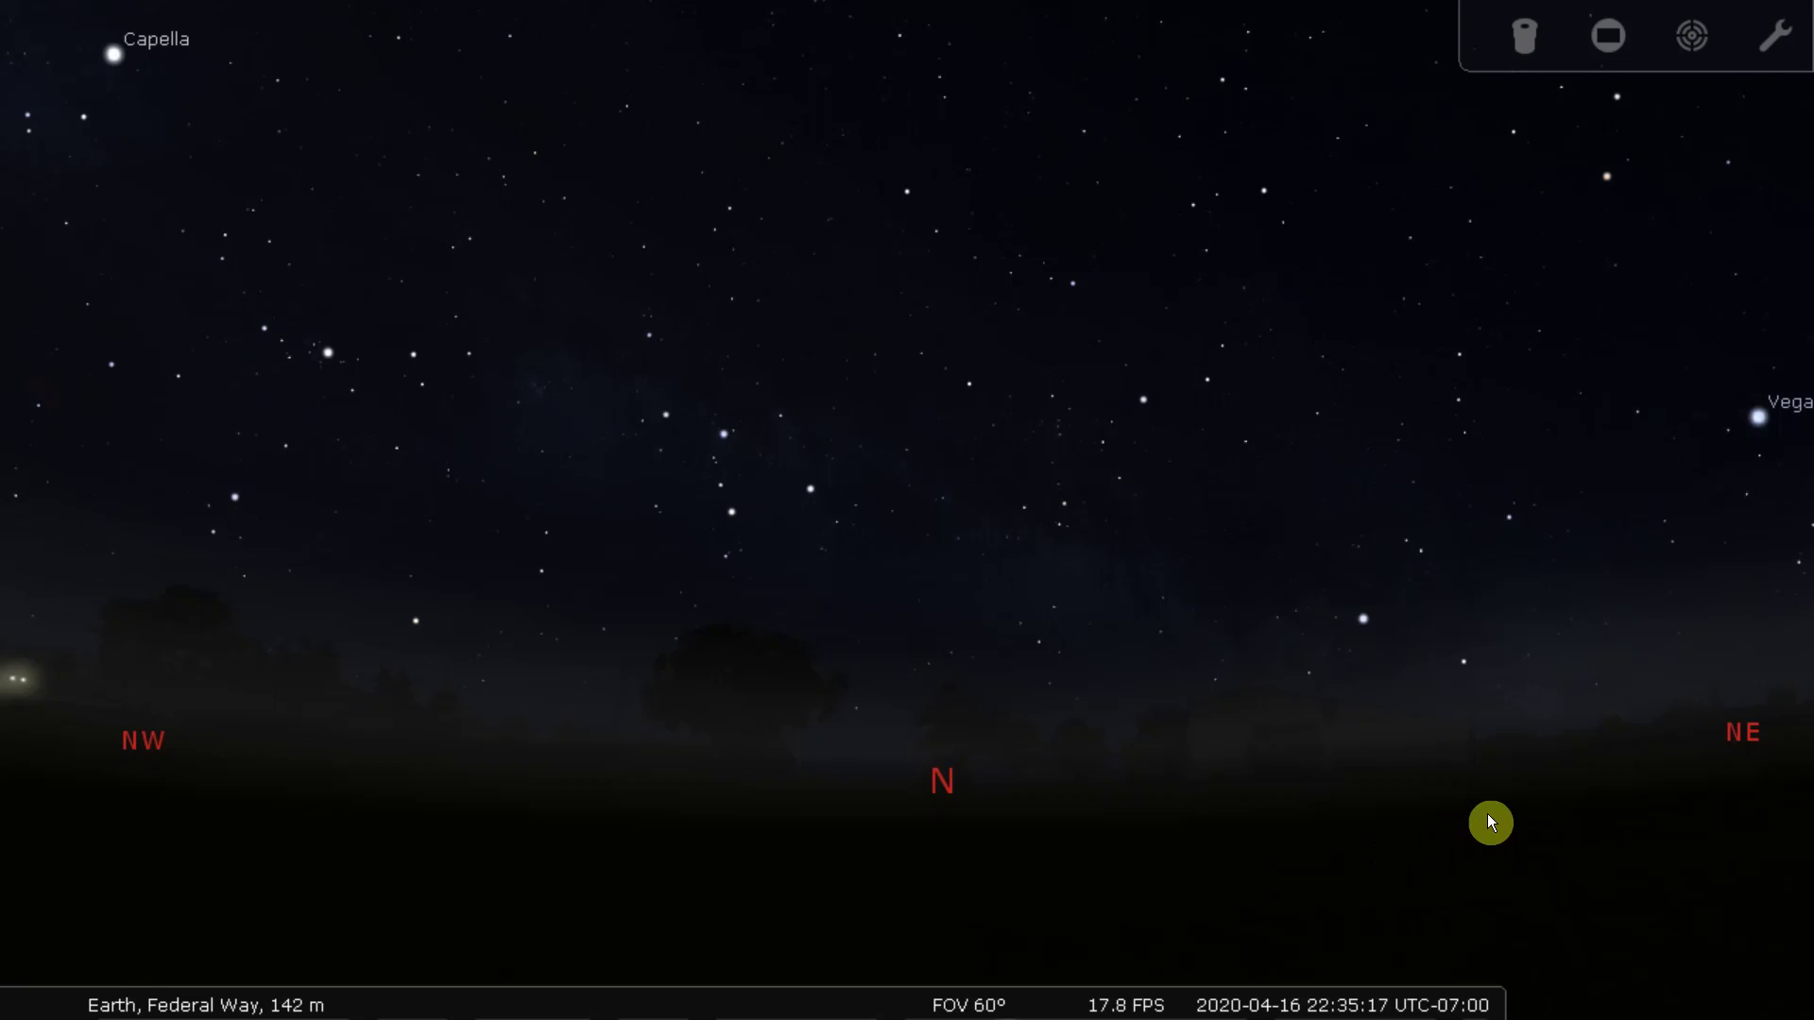
Face northeast to show the Lyrids radiant near Vega, and toggle the meteor shower display off and on.
drag(1490, 821, 1056, 882)
mouse_move(652, 1013)
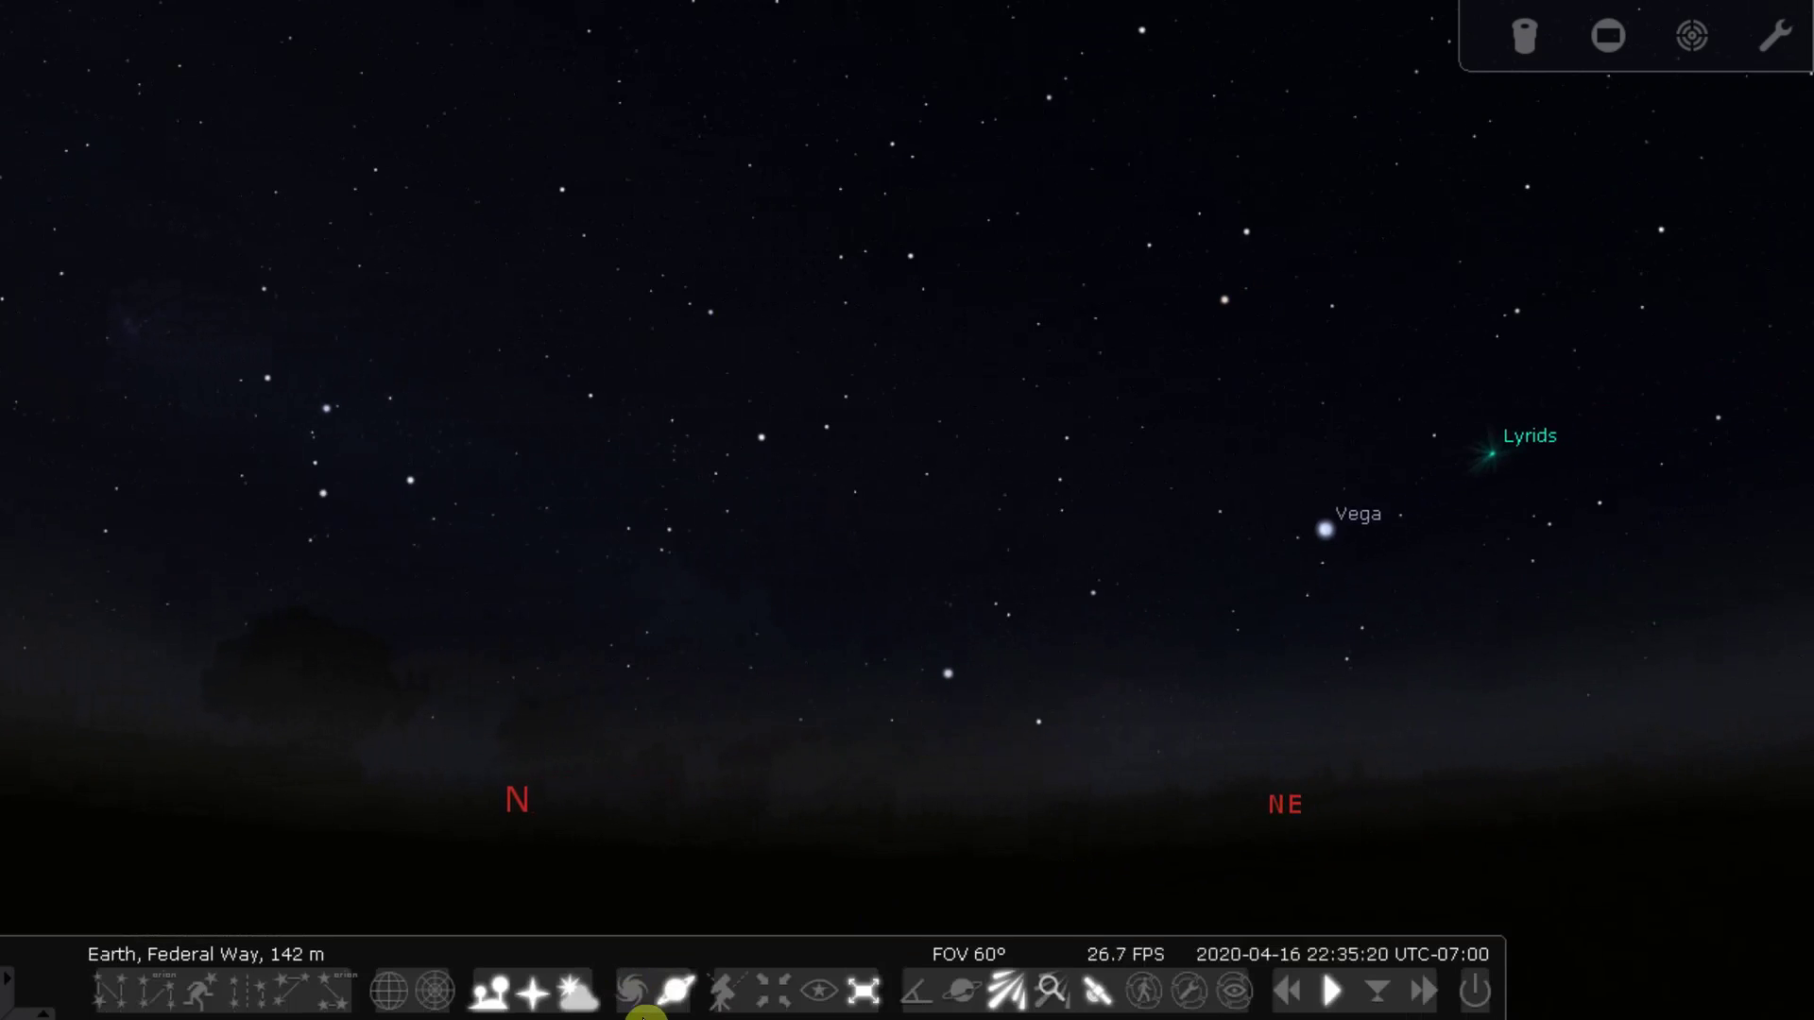
click(1009, 992)
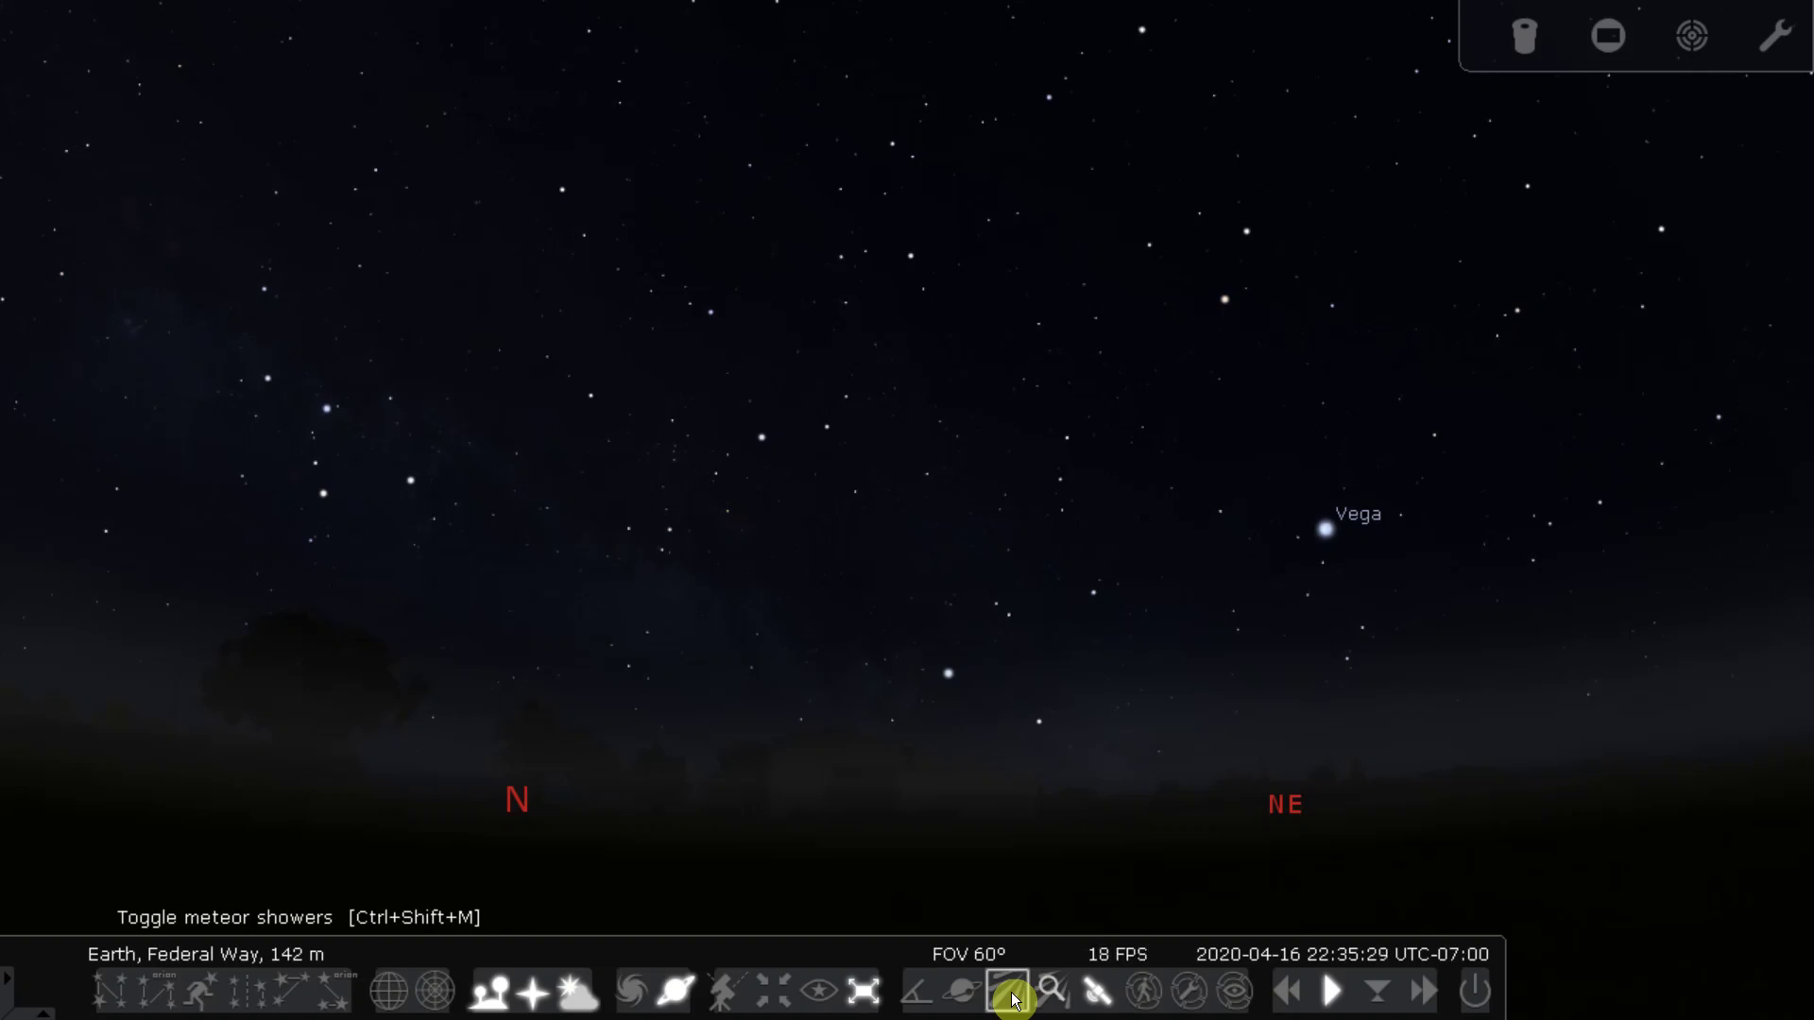
click(1010, 992)
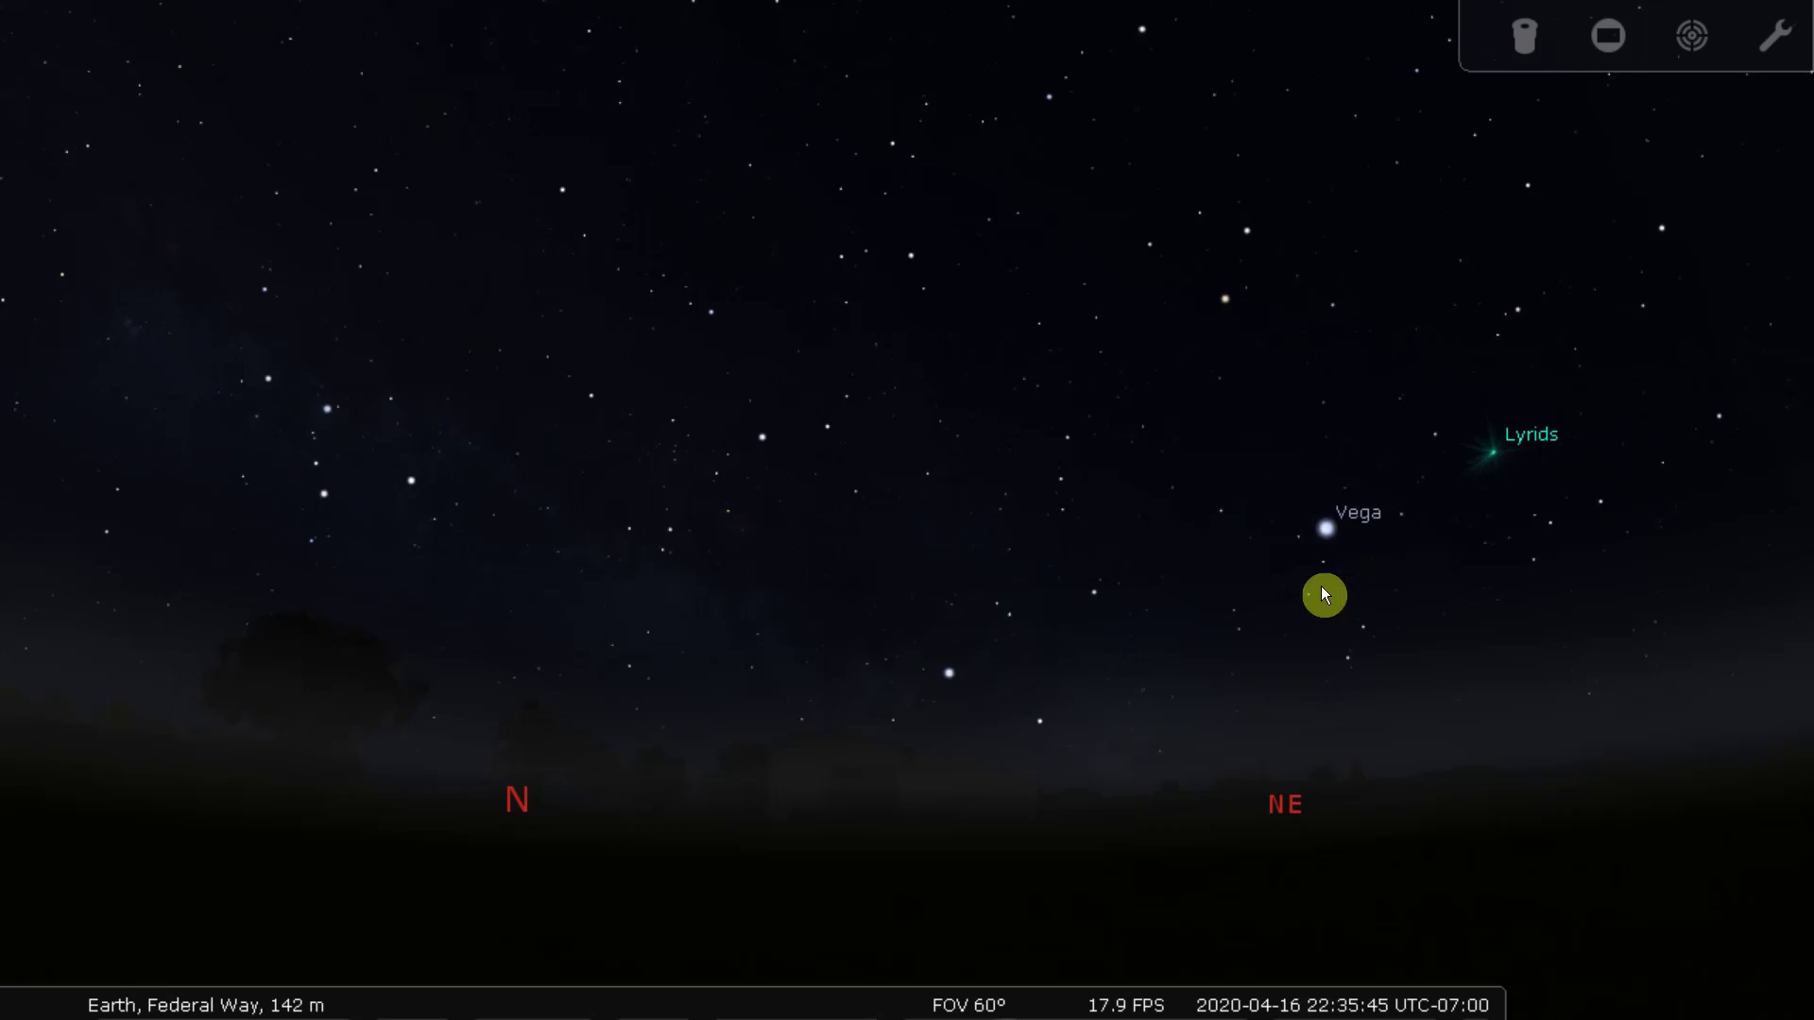
Display the constellation lines and constellation labels in the northeastern sky.
mouse_move(428, 1007)
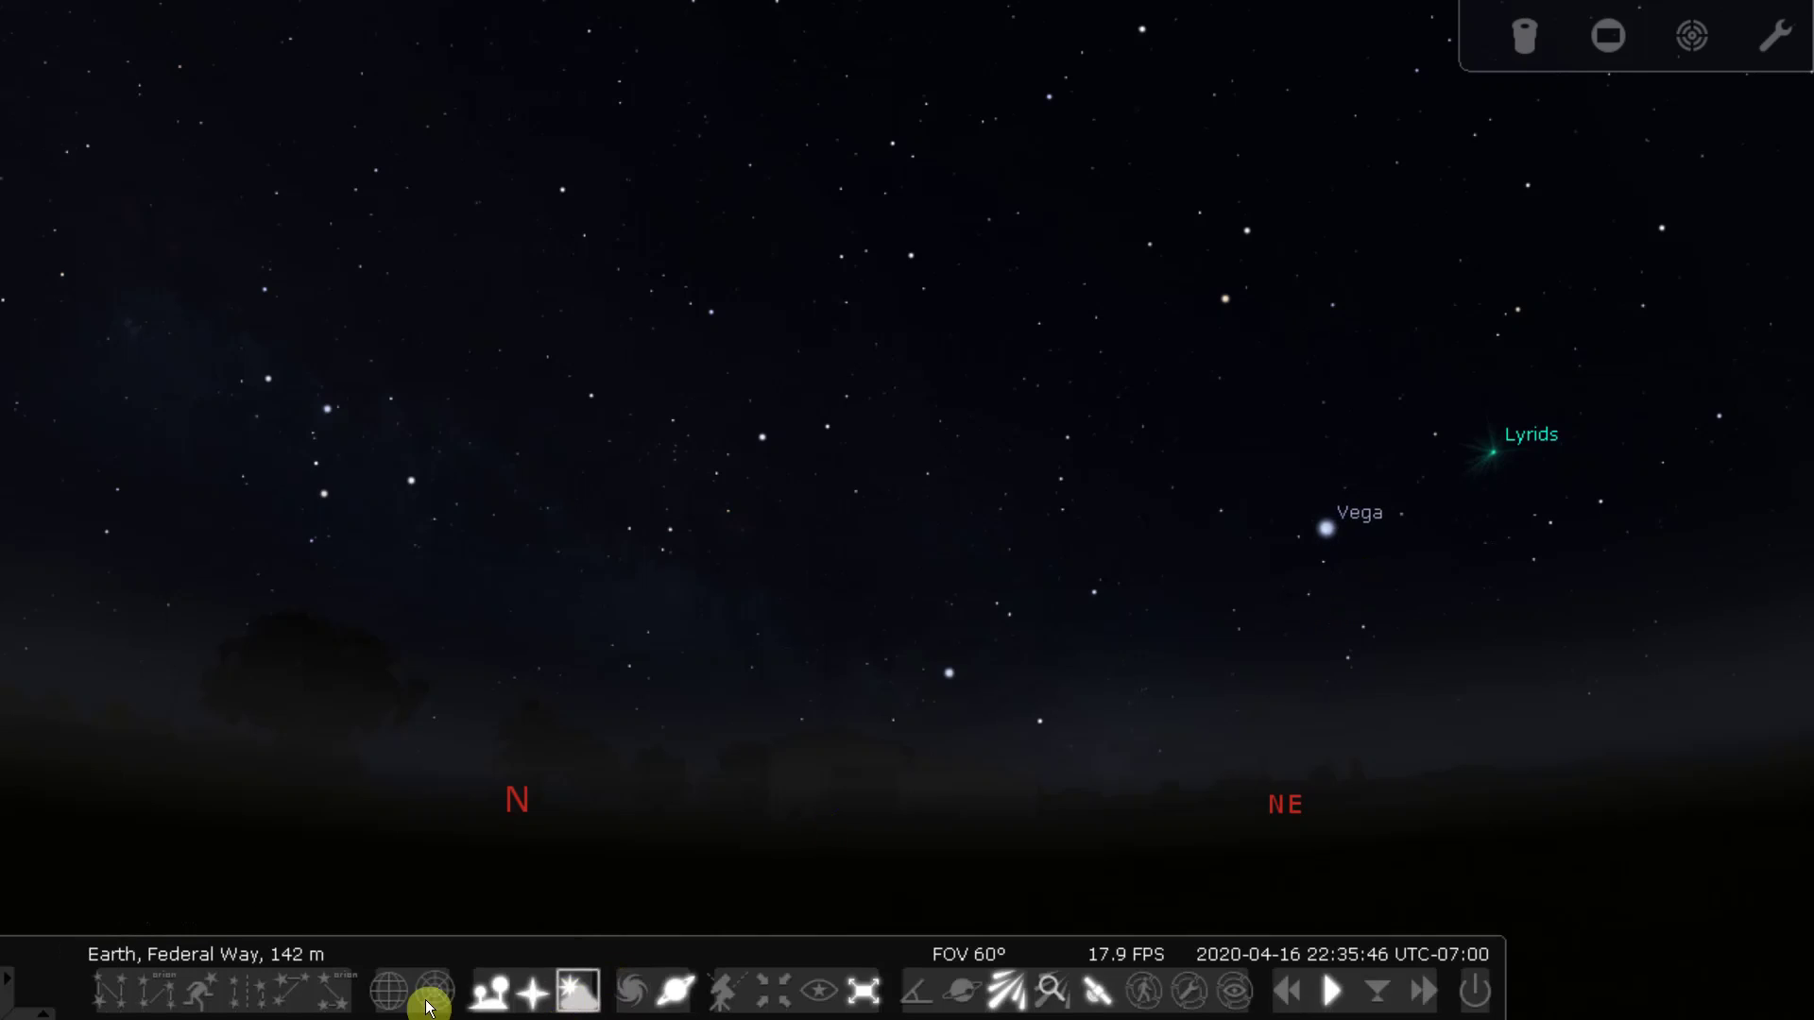
click(133, 1000)
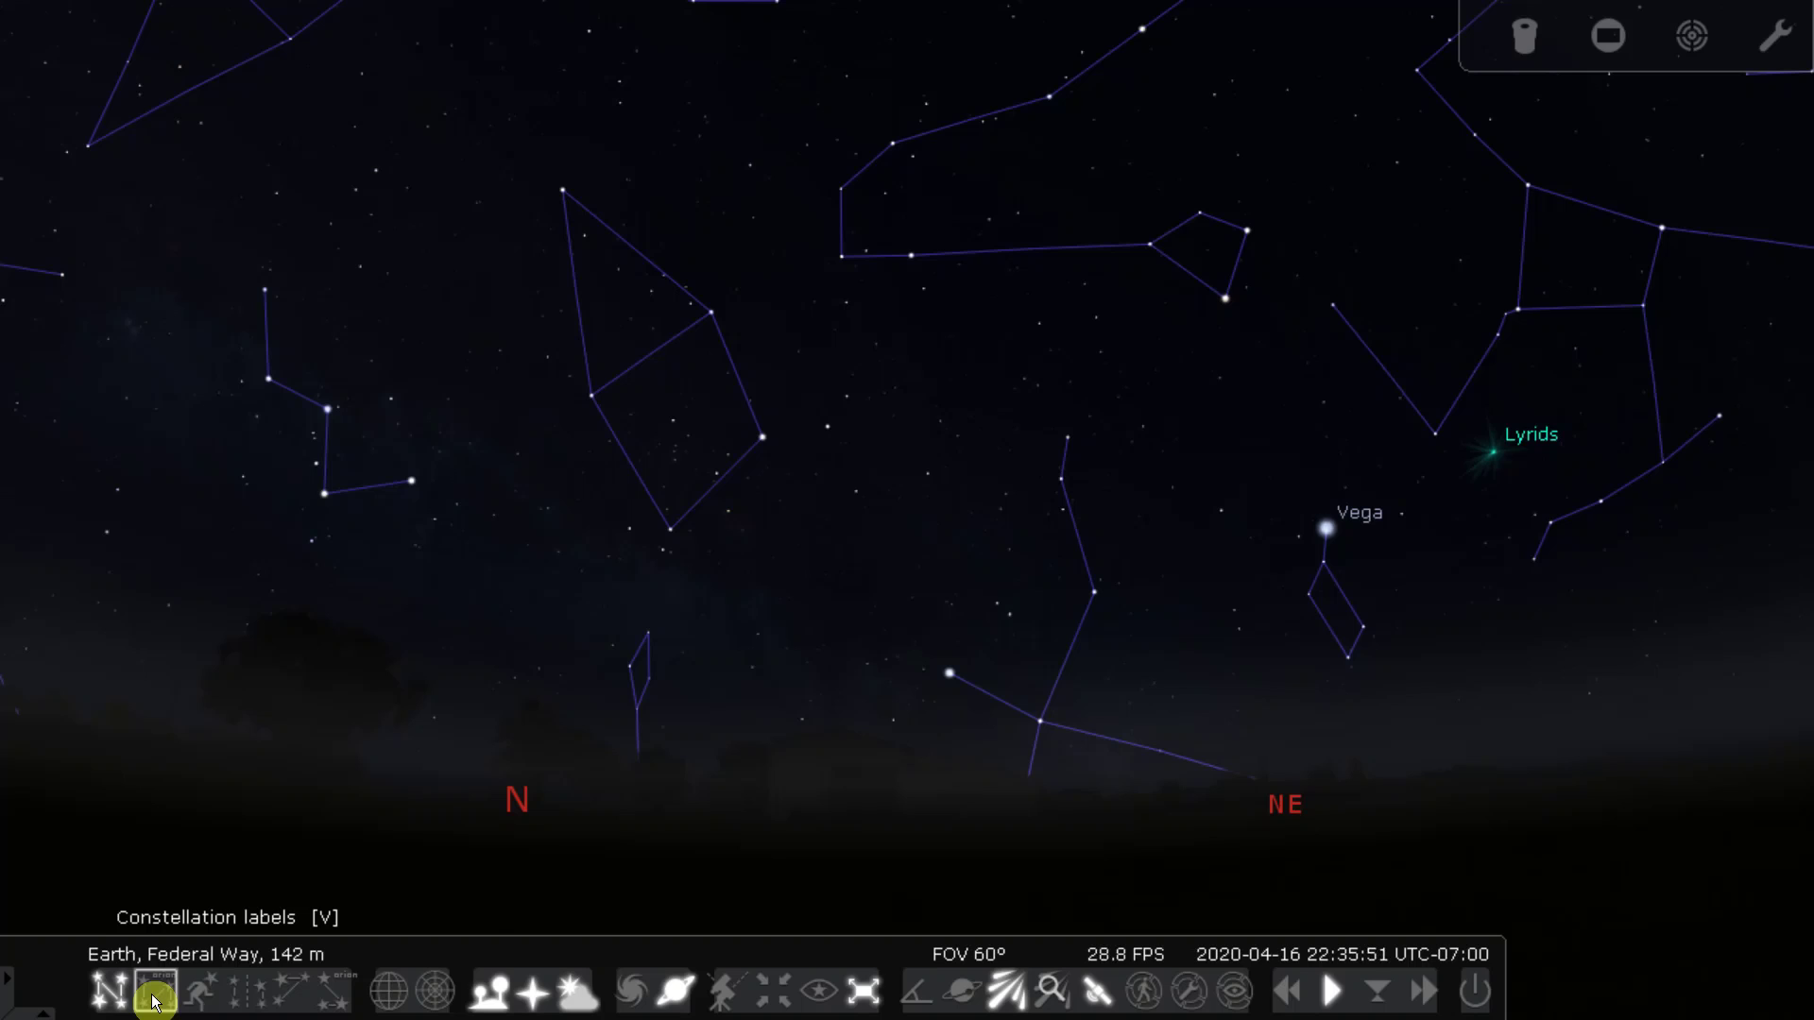
click(155, 998)
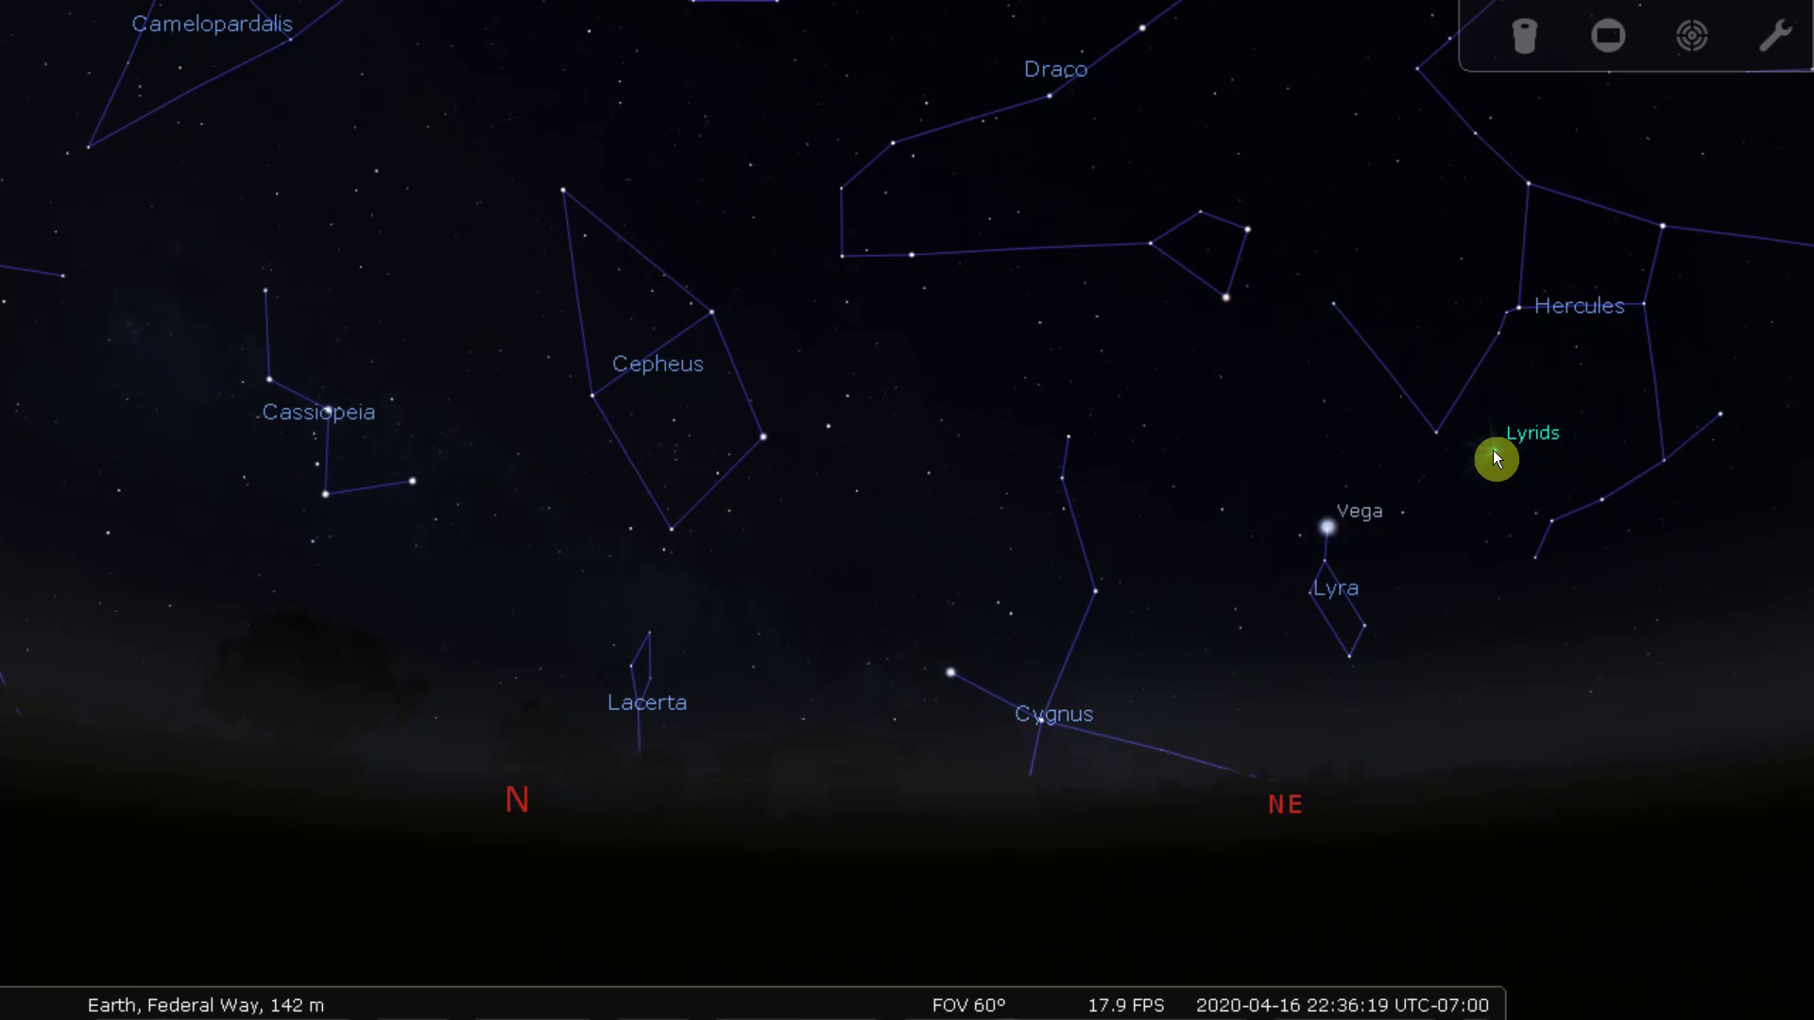
Search for meteor showers between 01/01/2020 and 31/12/2020.
mouse_move(515, 987)
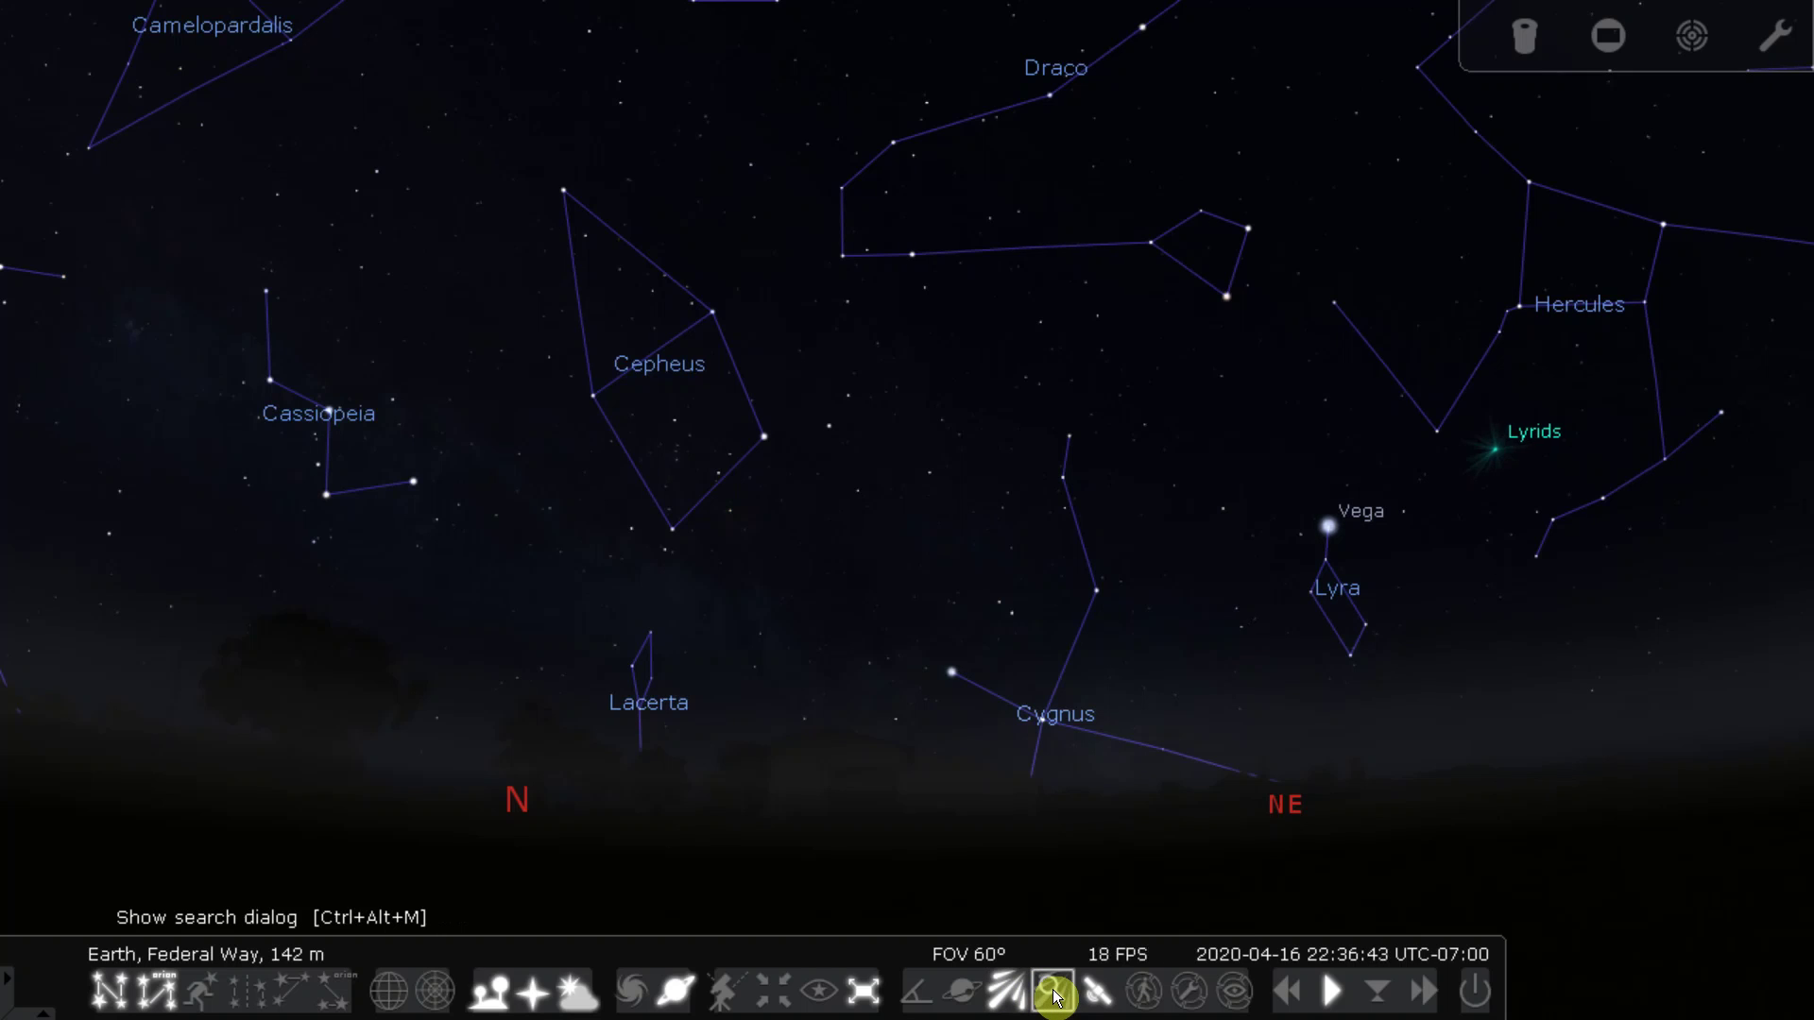
click(1053, 992)
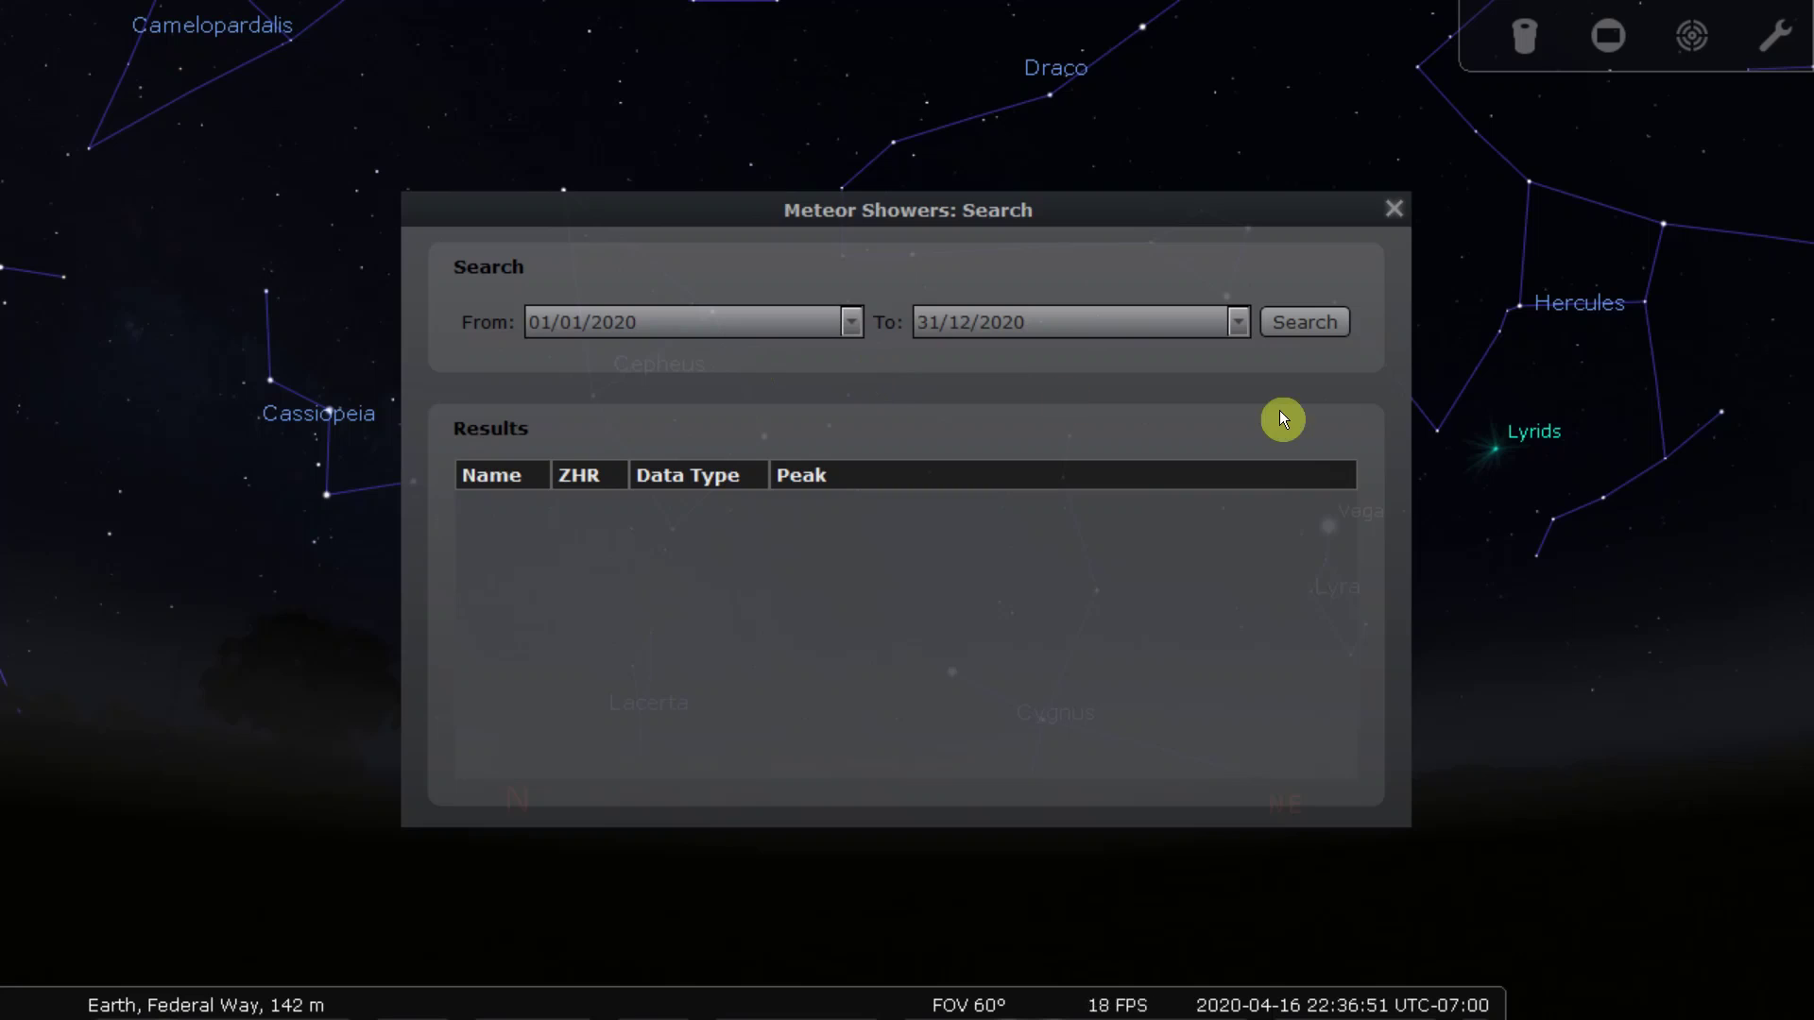
click(1309, 326)
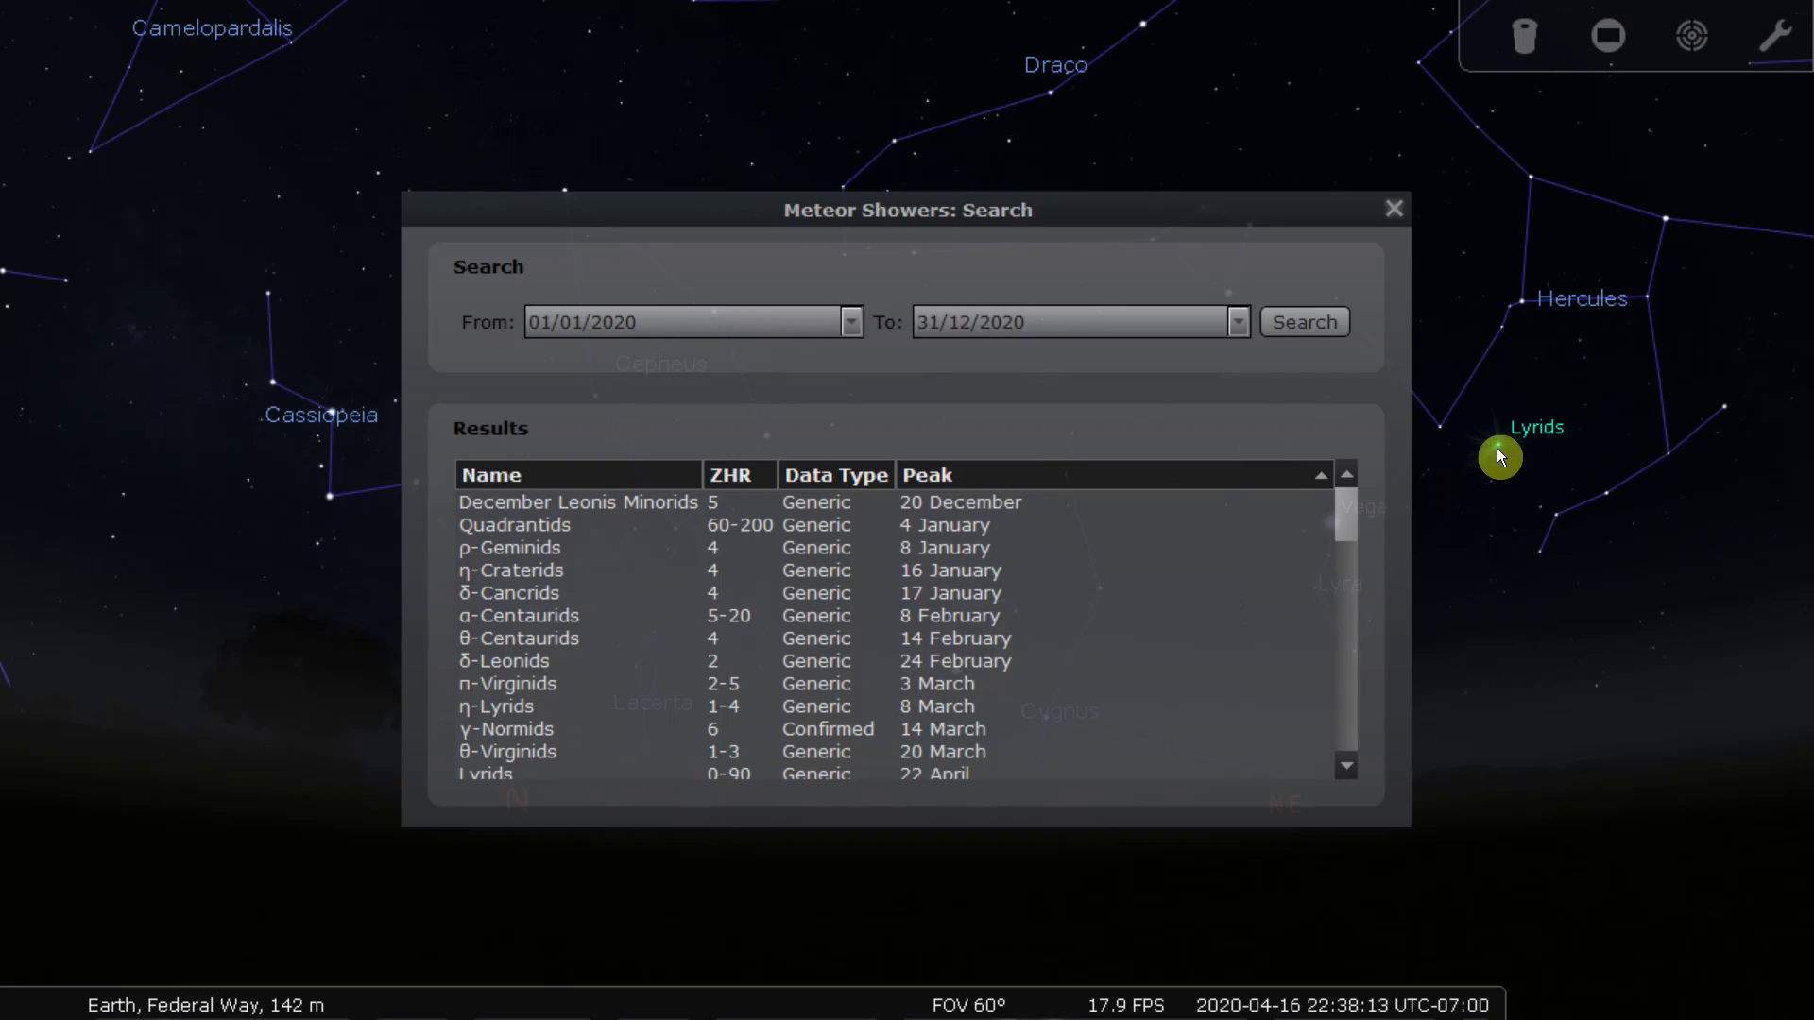
Find the Lyrids entry peaking 22 April in the meteor shower results and center the sky on its radiant.
click(518, 707)
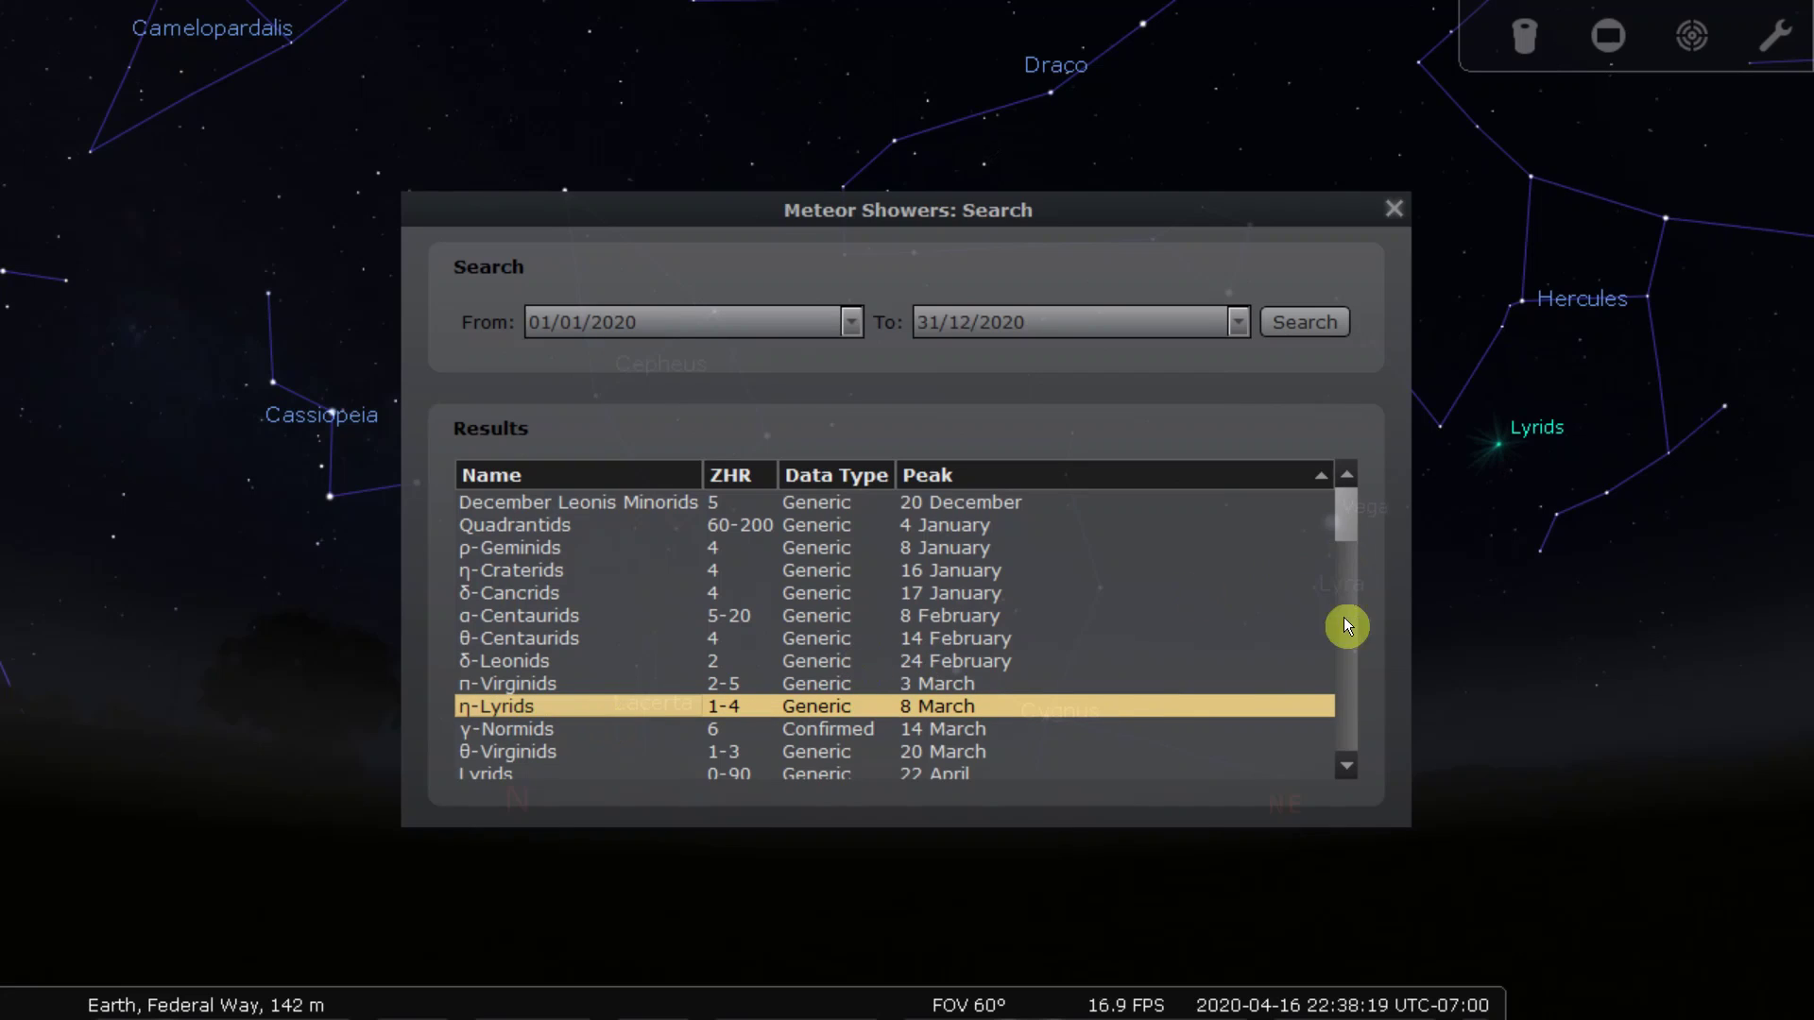
click(1347, 765)
click(1346, 765)
click(1347, 765)
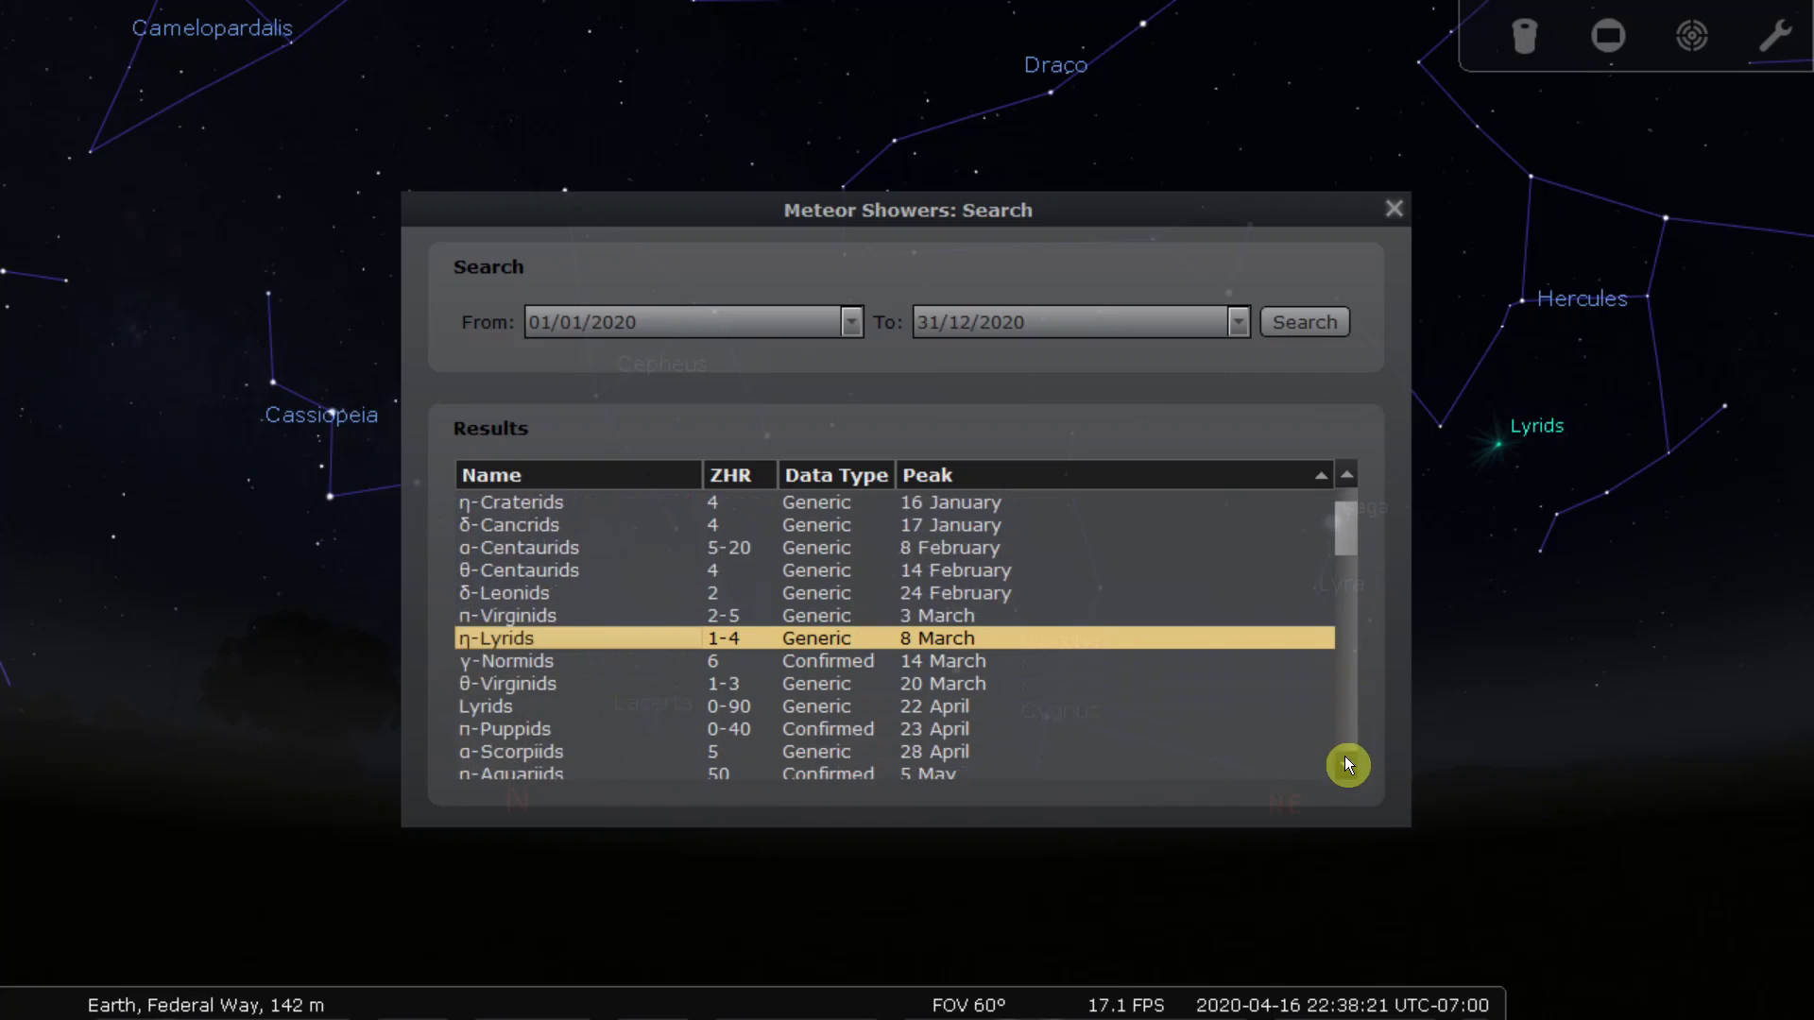
click(489, 707)
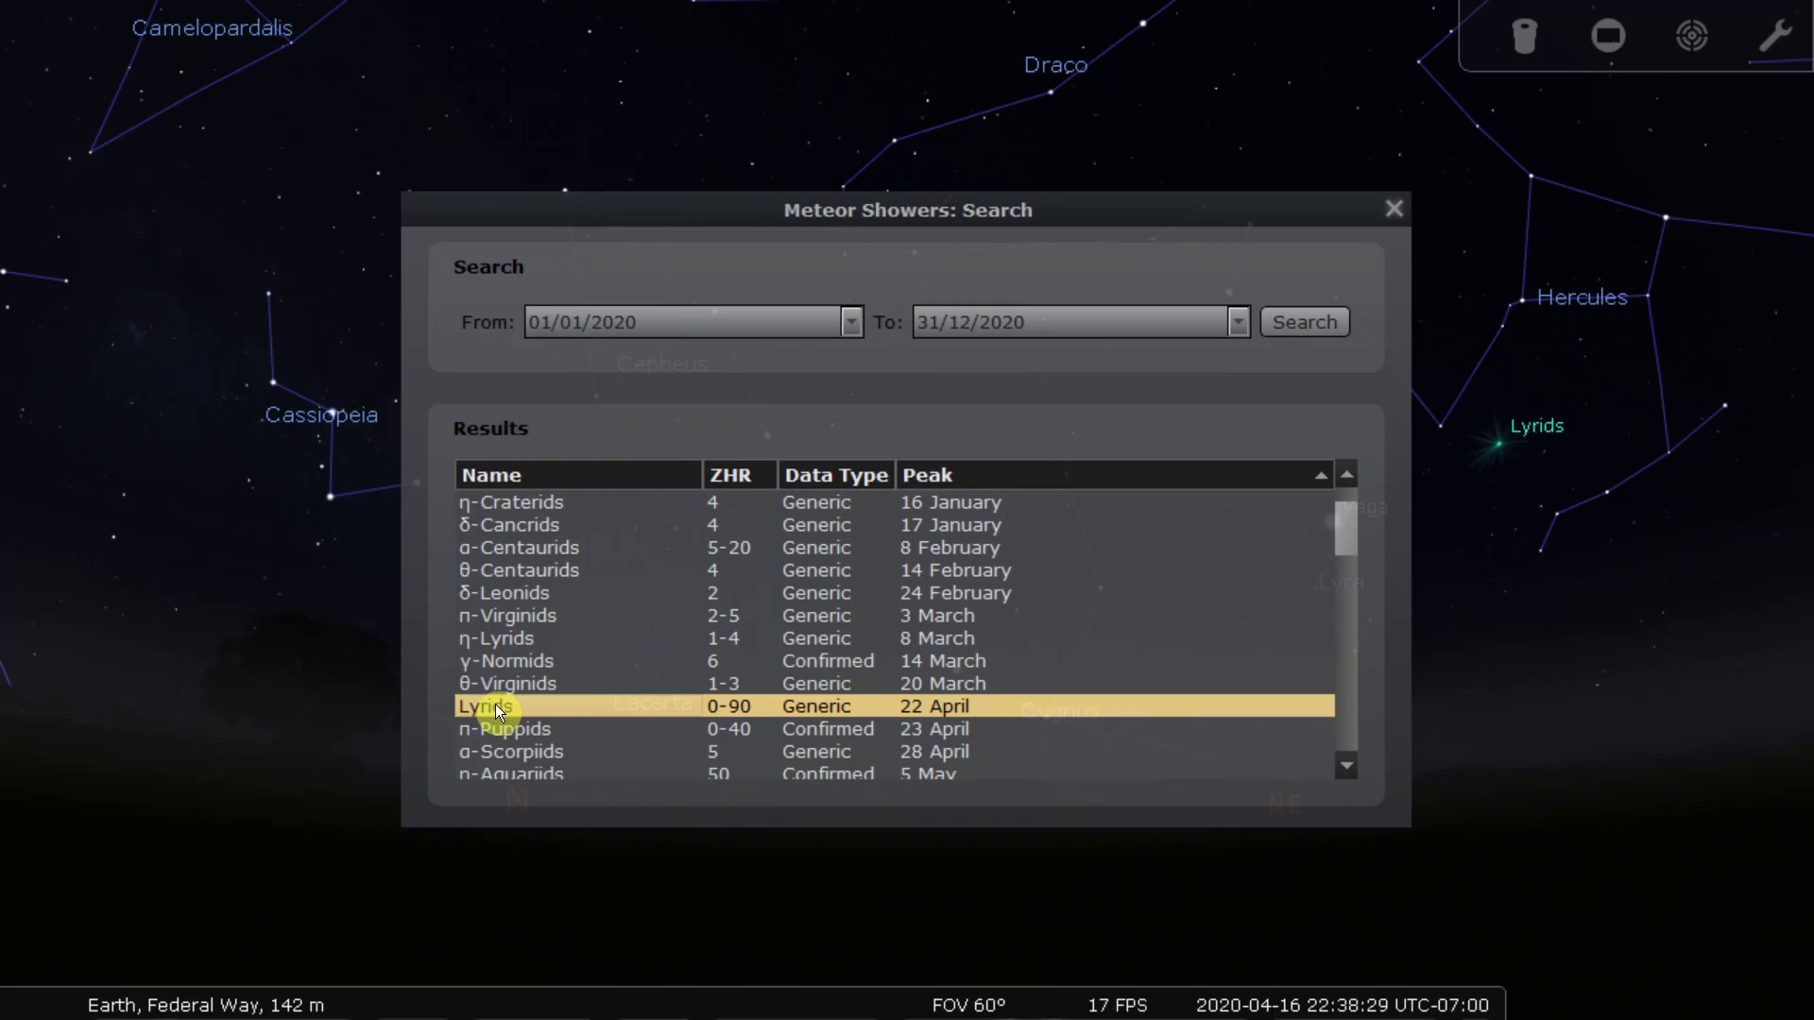
double_click(495, 705)
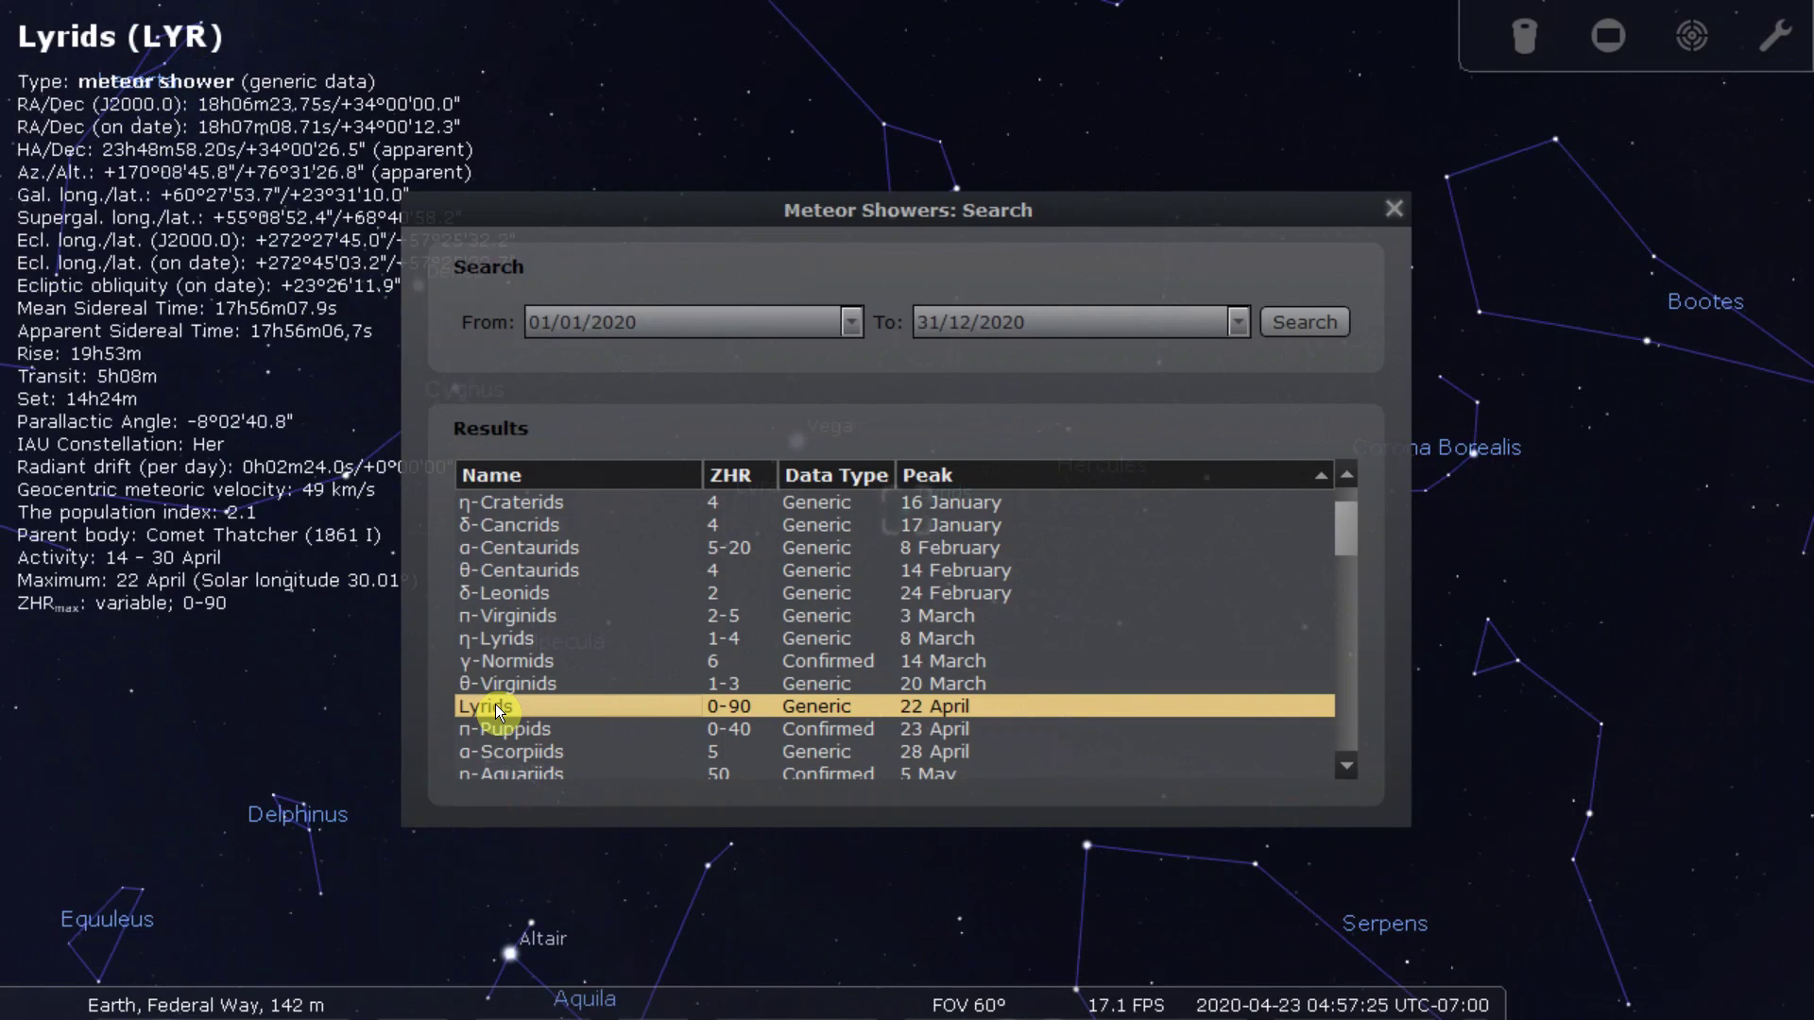
mouse_move(1288, 1016)
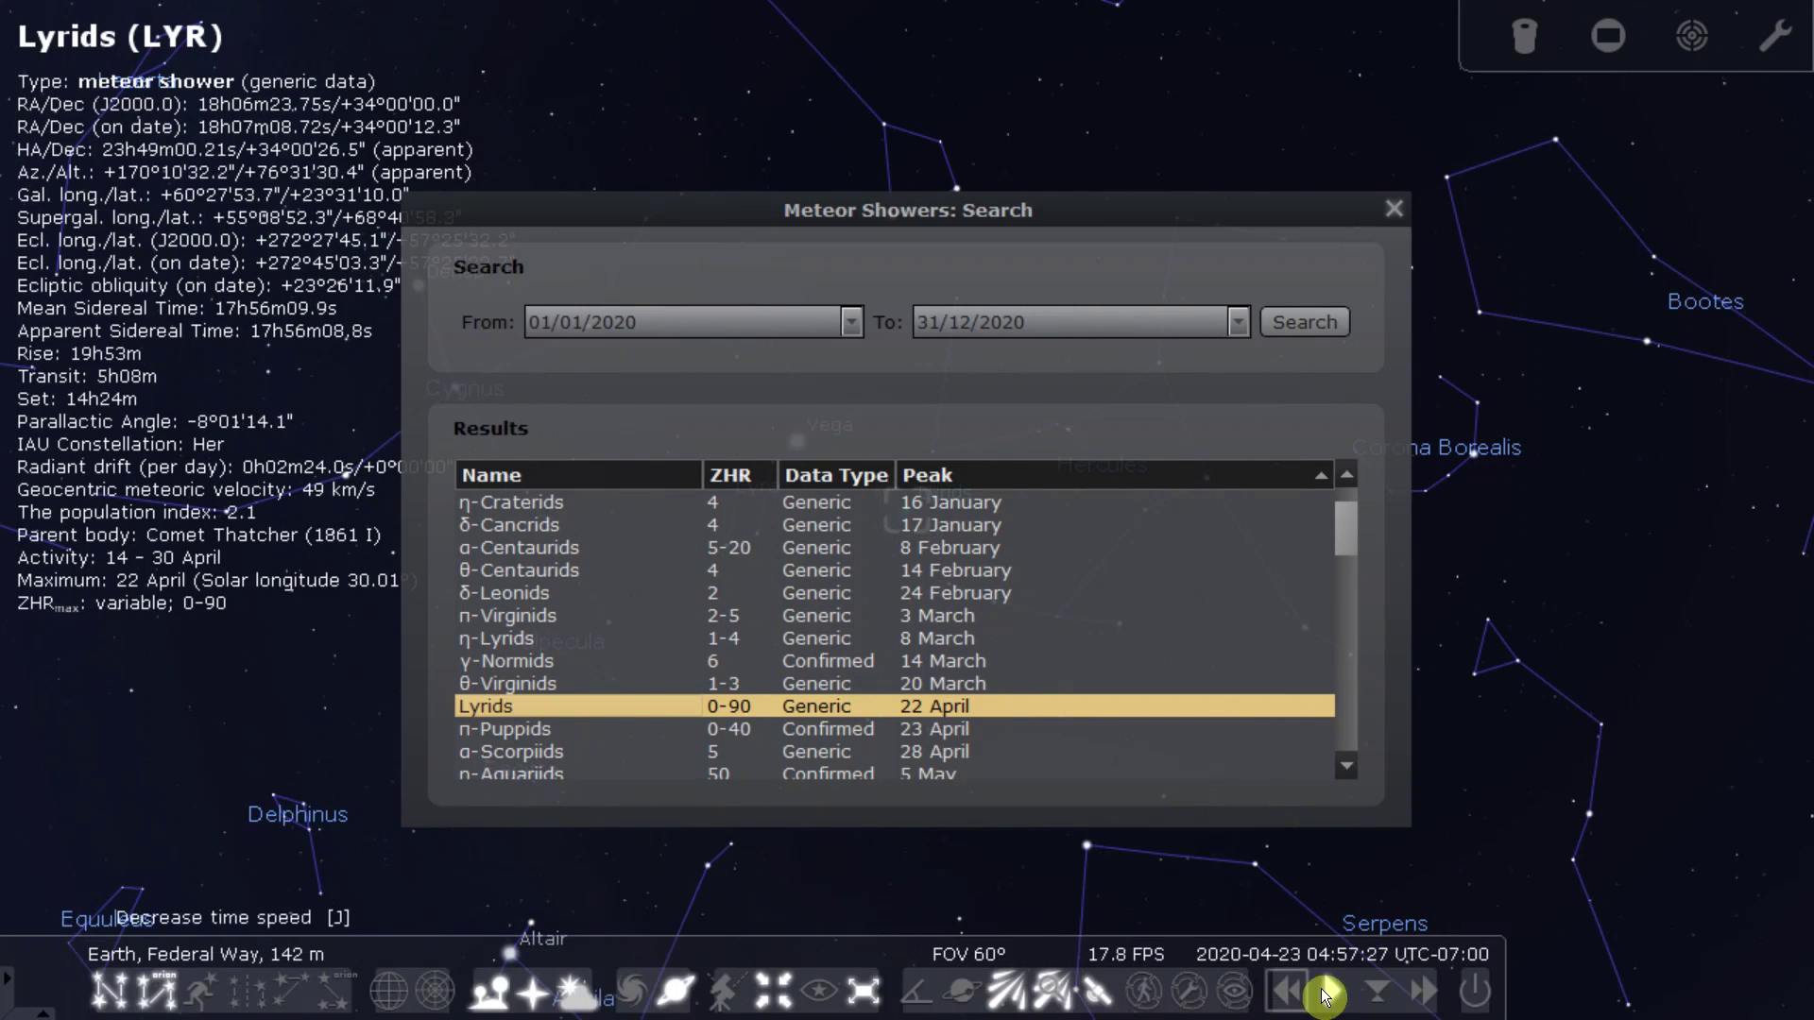
click(1332, 991)
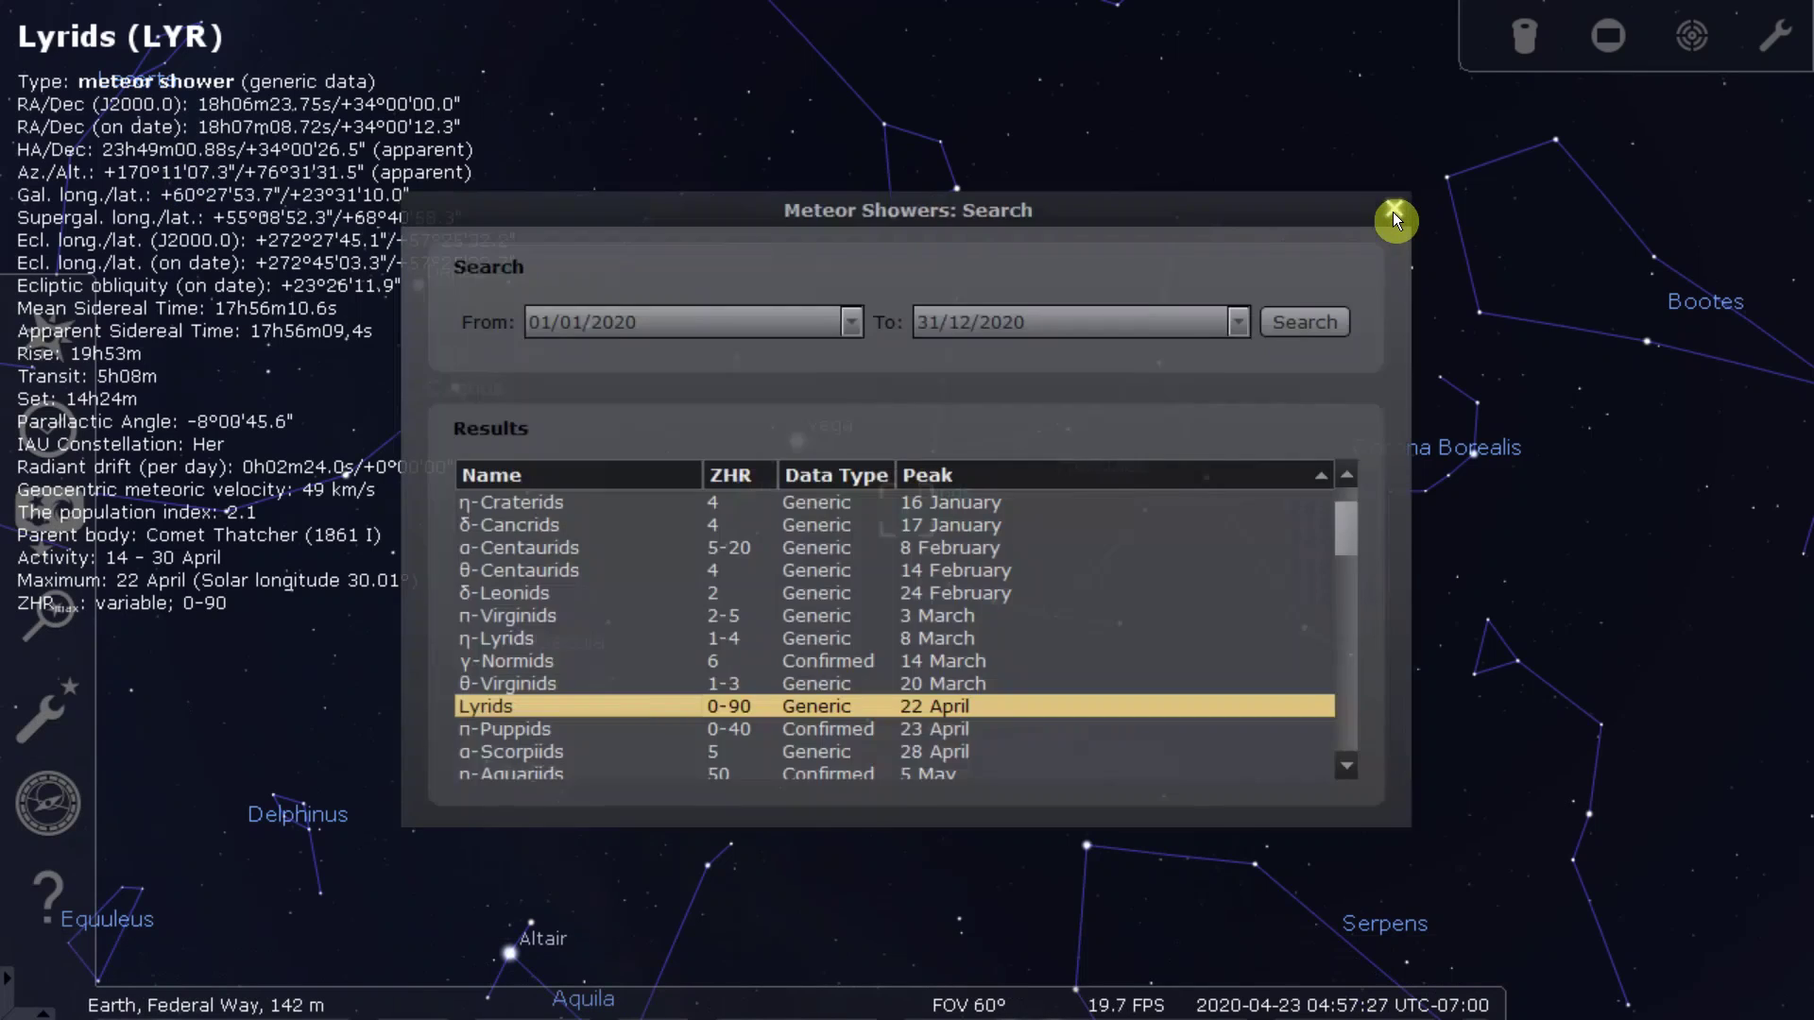
click(1396, 220)
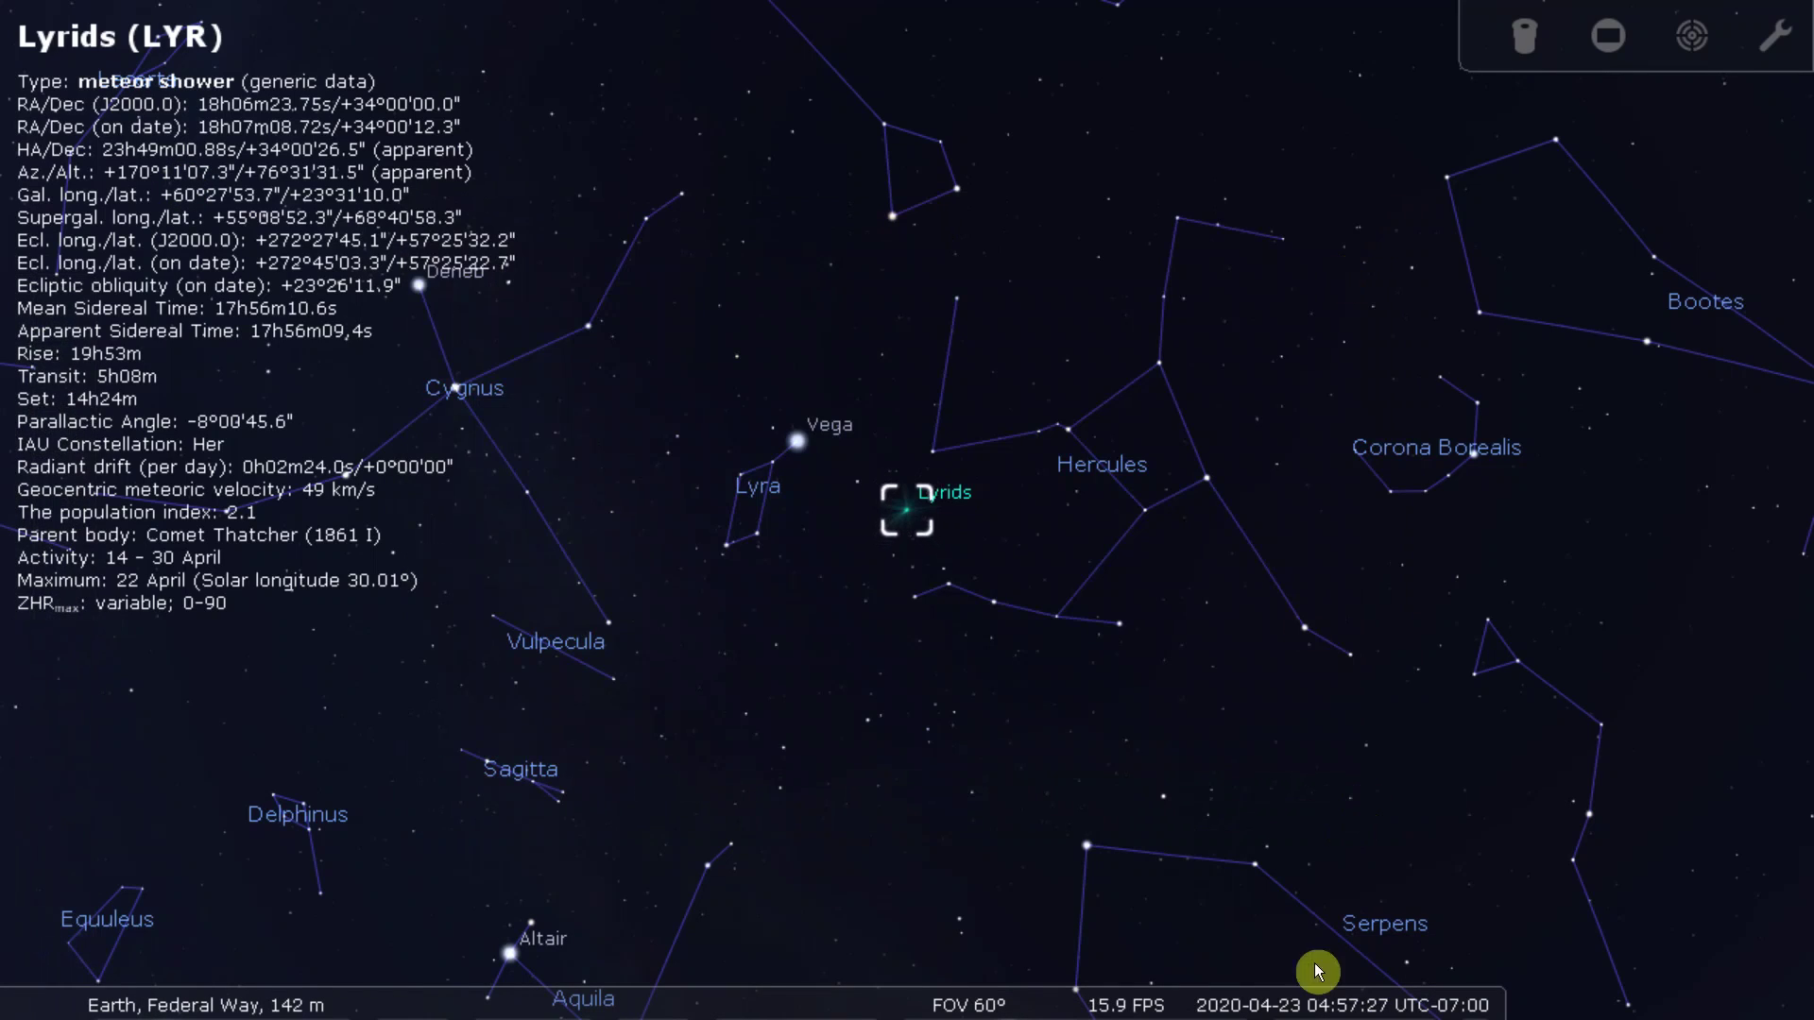
Select the Lyrids radiant in the sky to display its details.
mouse_move(1317, 987)
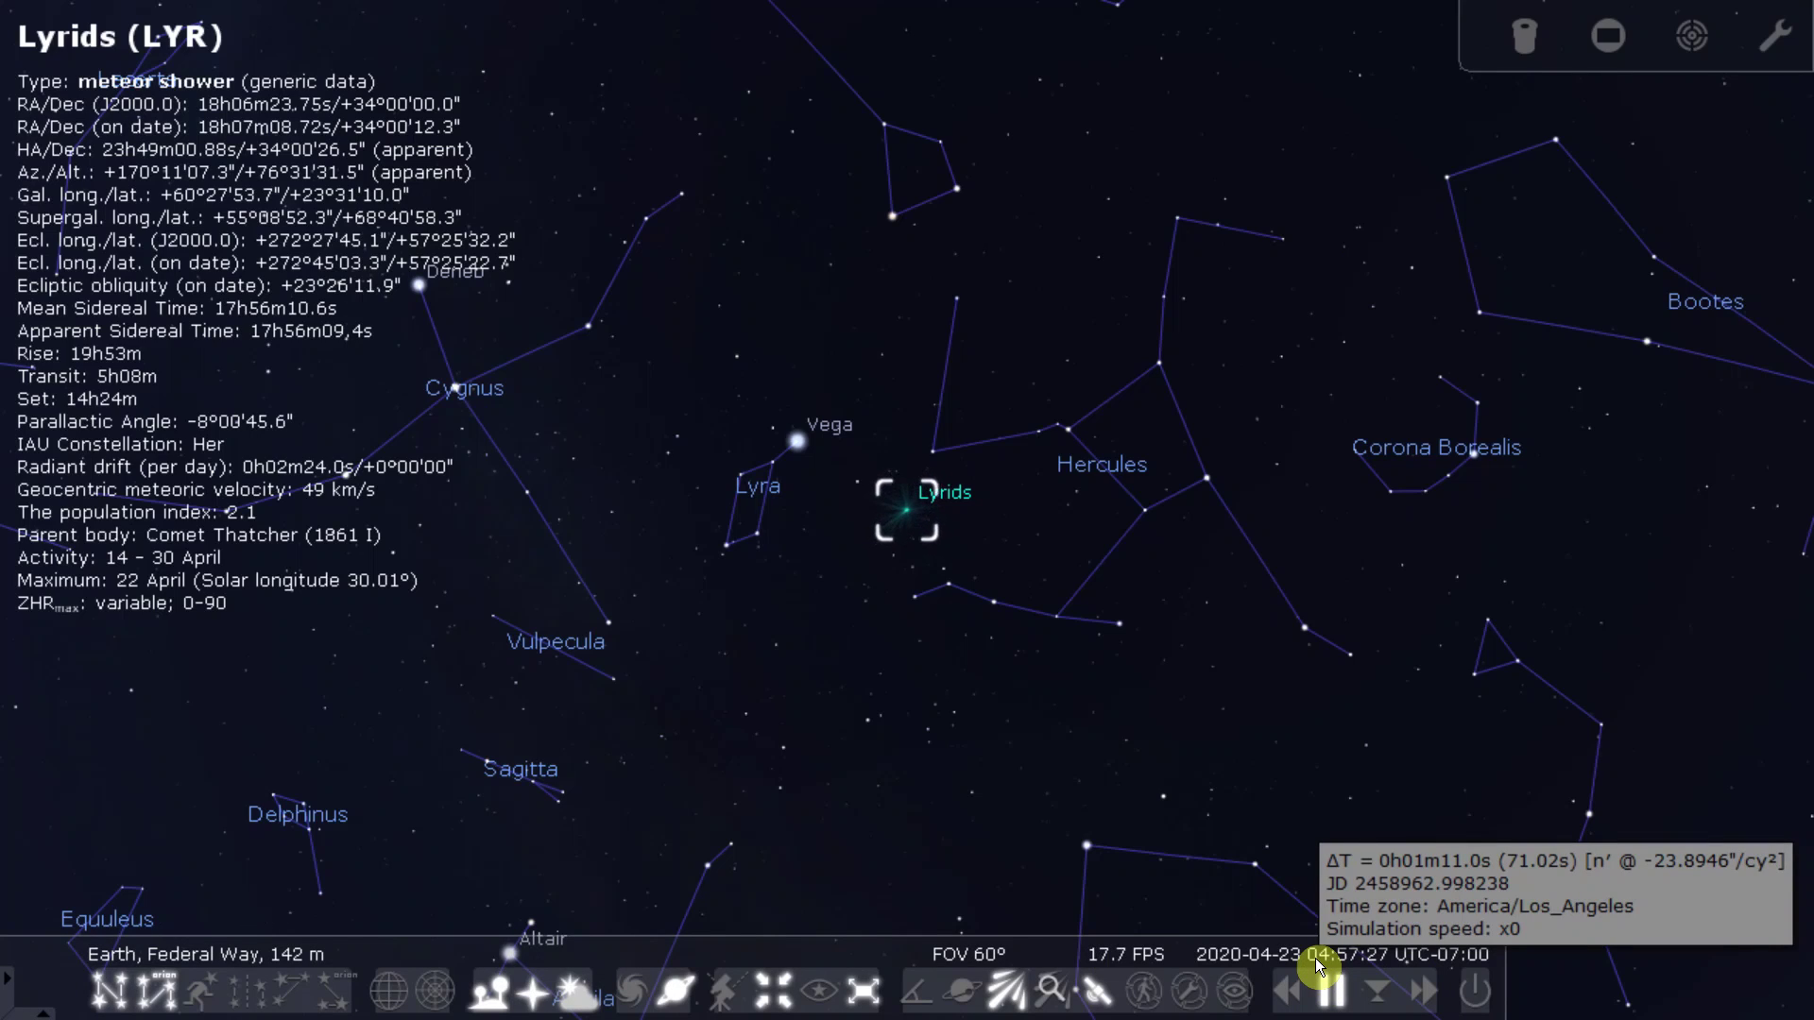
click(1320, 964)
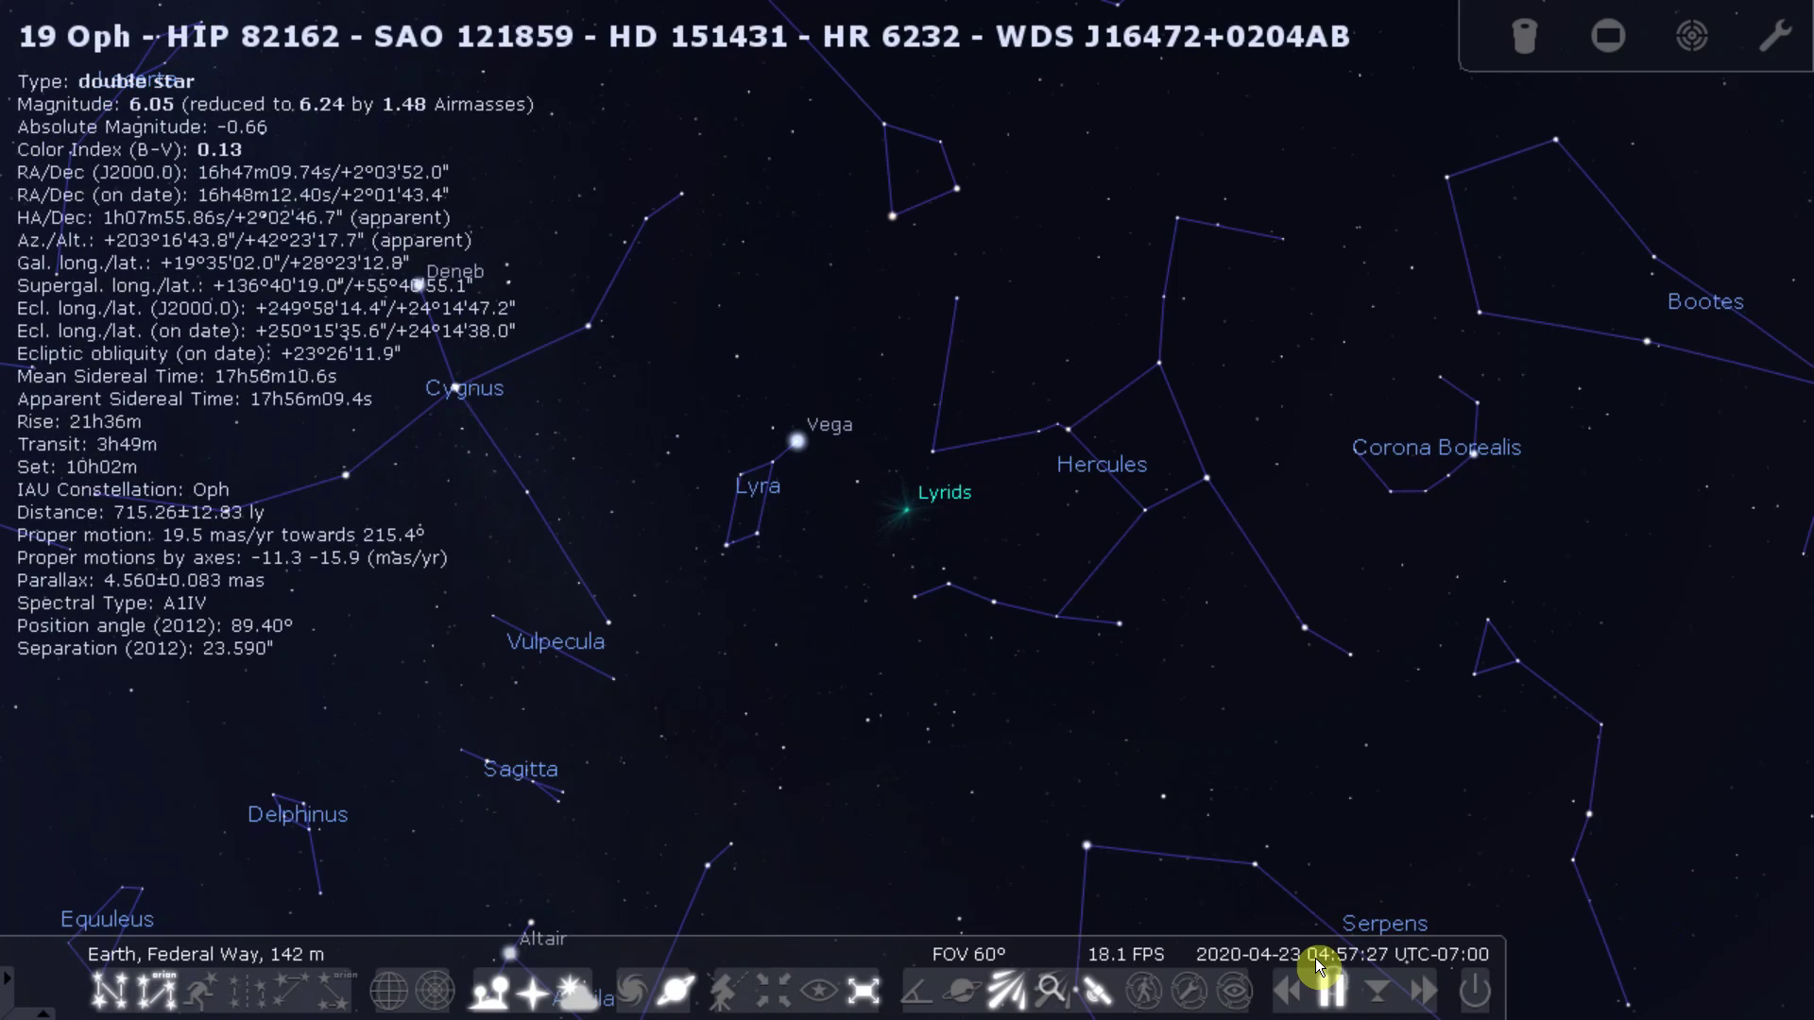
click(909, 519)
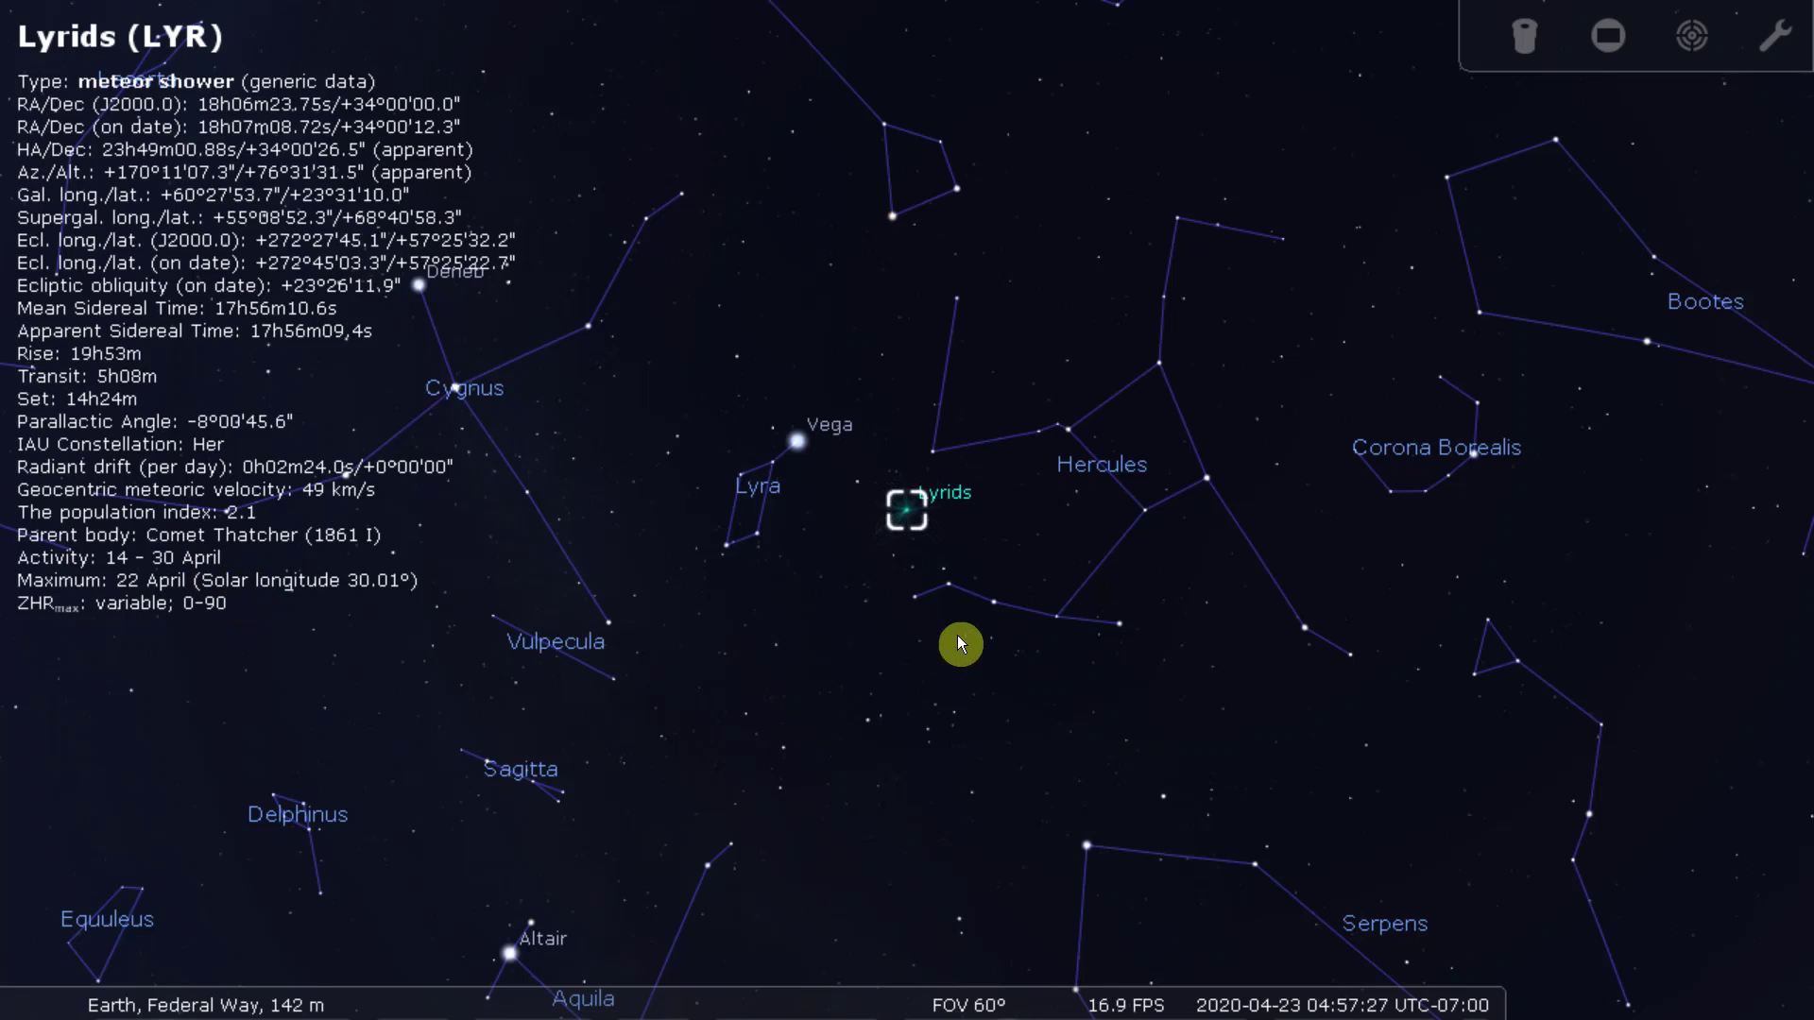
Widen the field of view to 106°, clear the object selection, and survey the sky from east to southwest for other radiants.
scroll(960, 644, down, 5)
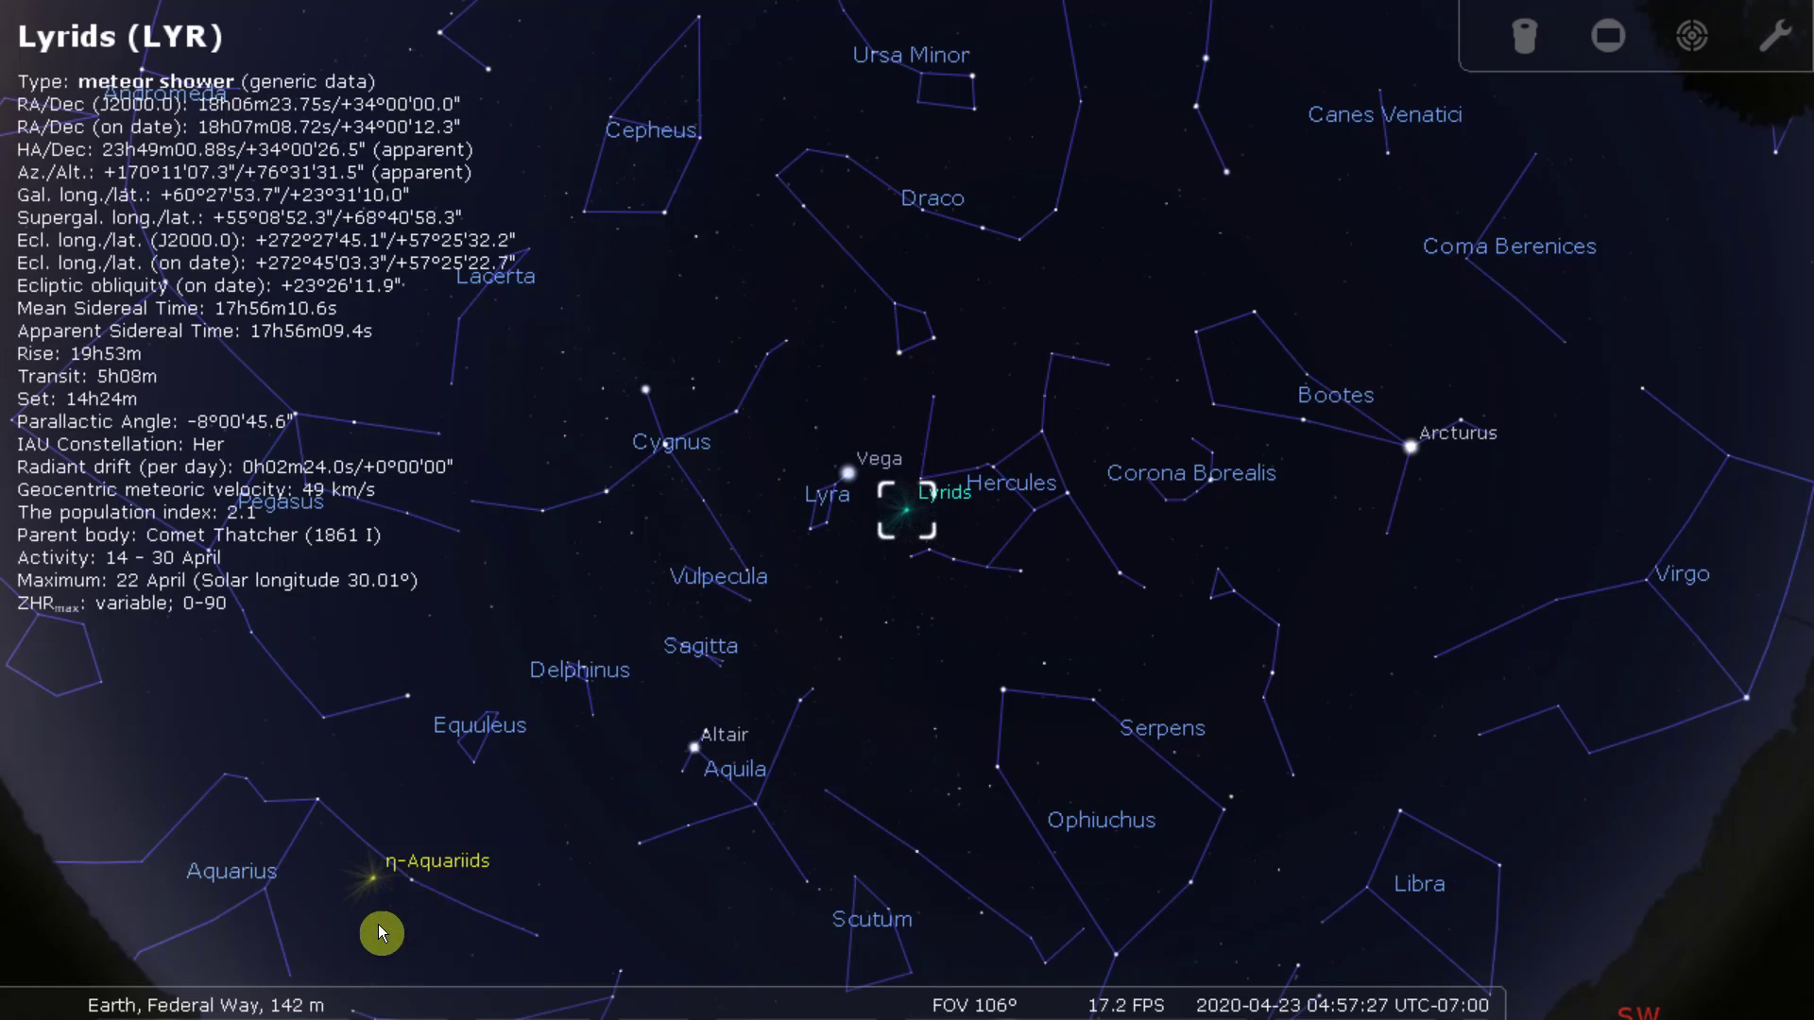
drag(376, 927, 813, 745)
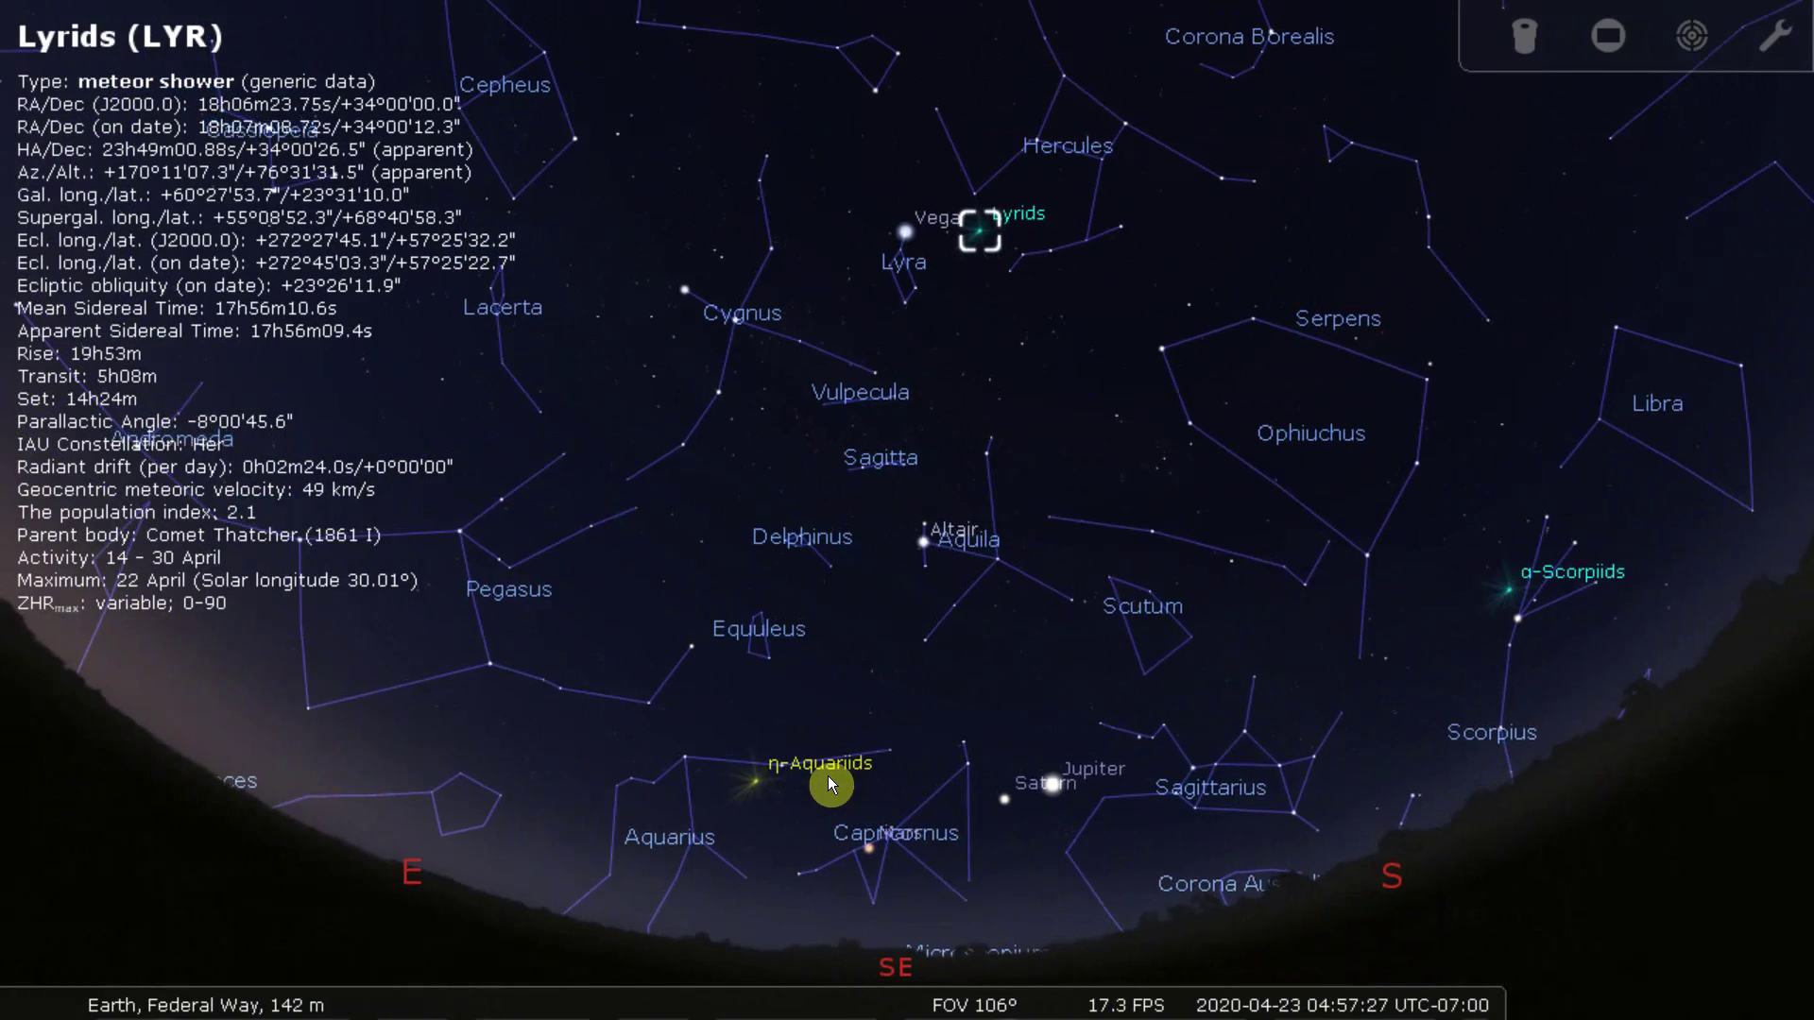
right_click(480, 941)
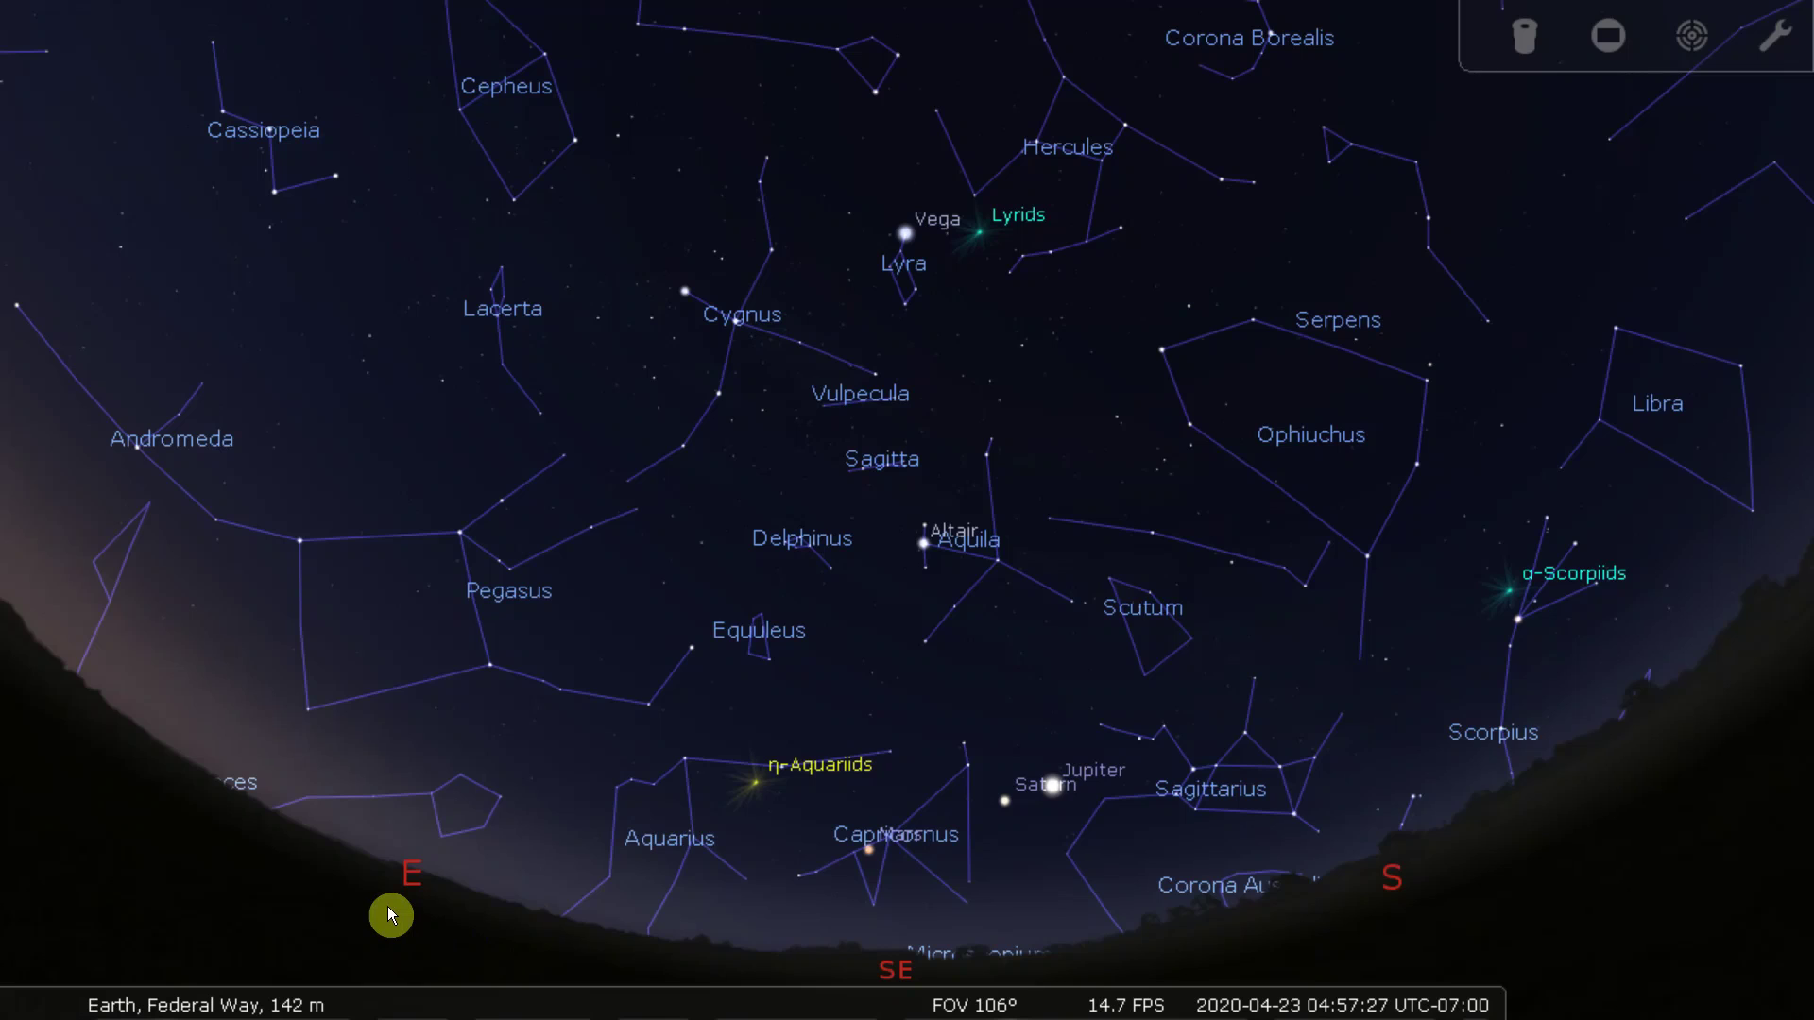
drag(388, 908, 660, 881)
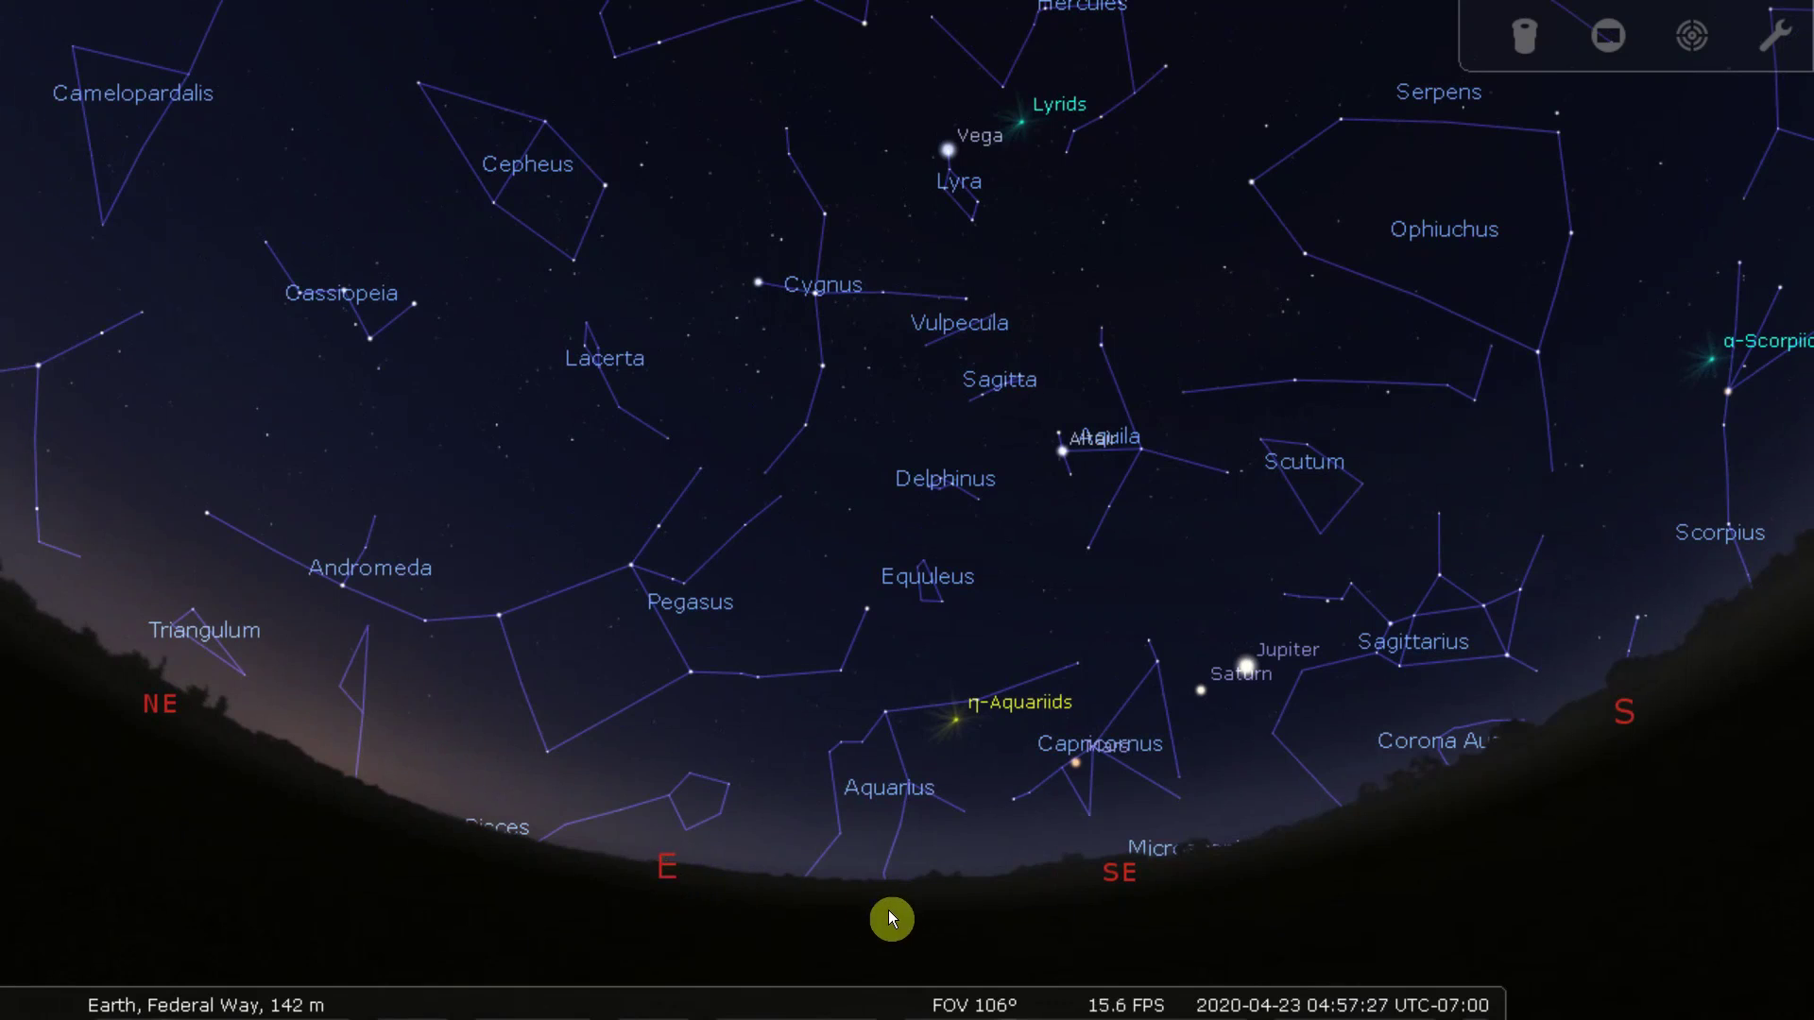
drag(892, 918, 443, 893)
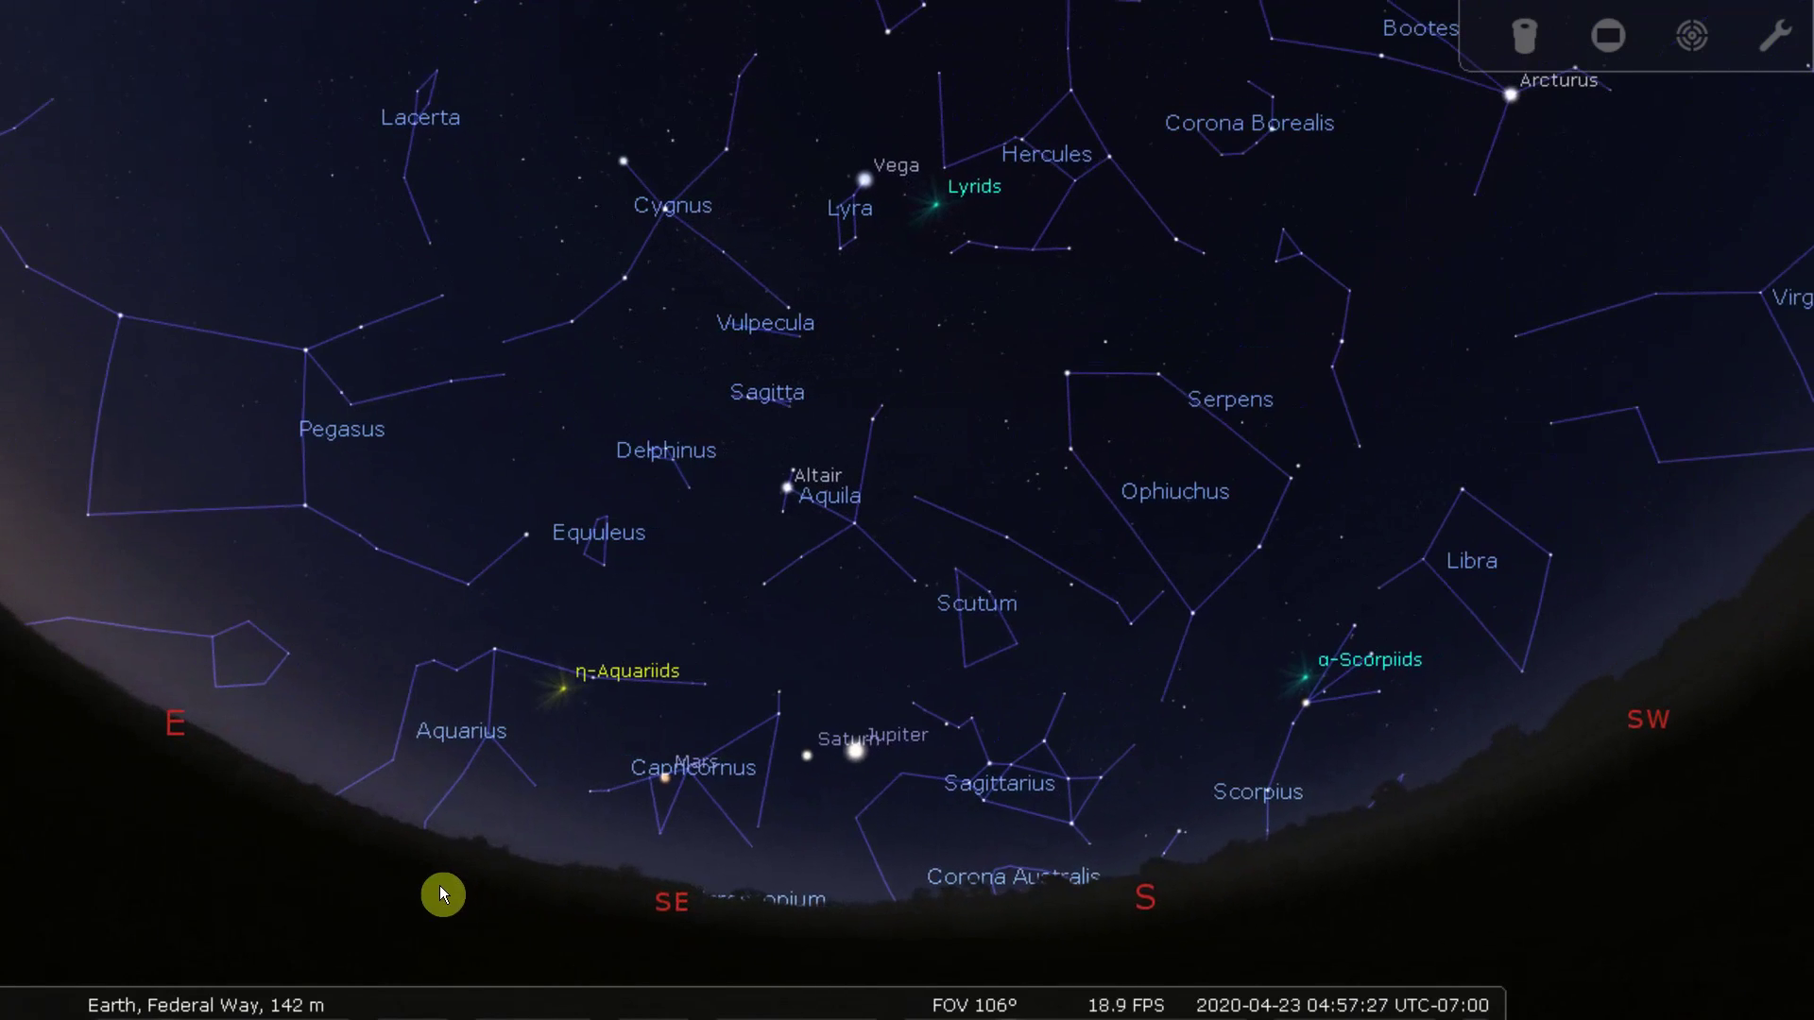
Rewind time to 03:10:19 on 2020-04-23 and pause it, keeping the southeastern sky in view.
mouse_move(1287, 999)
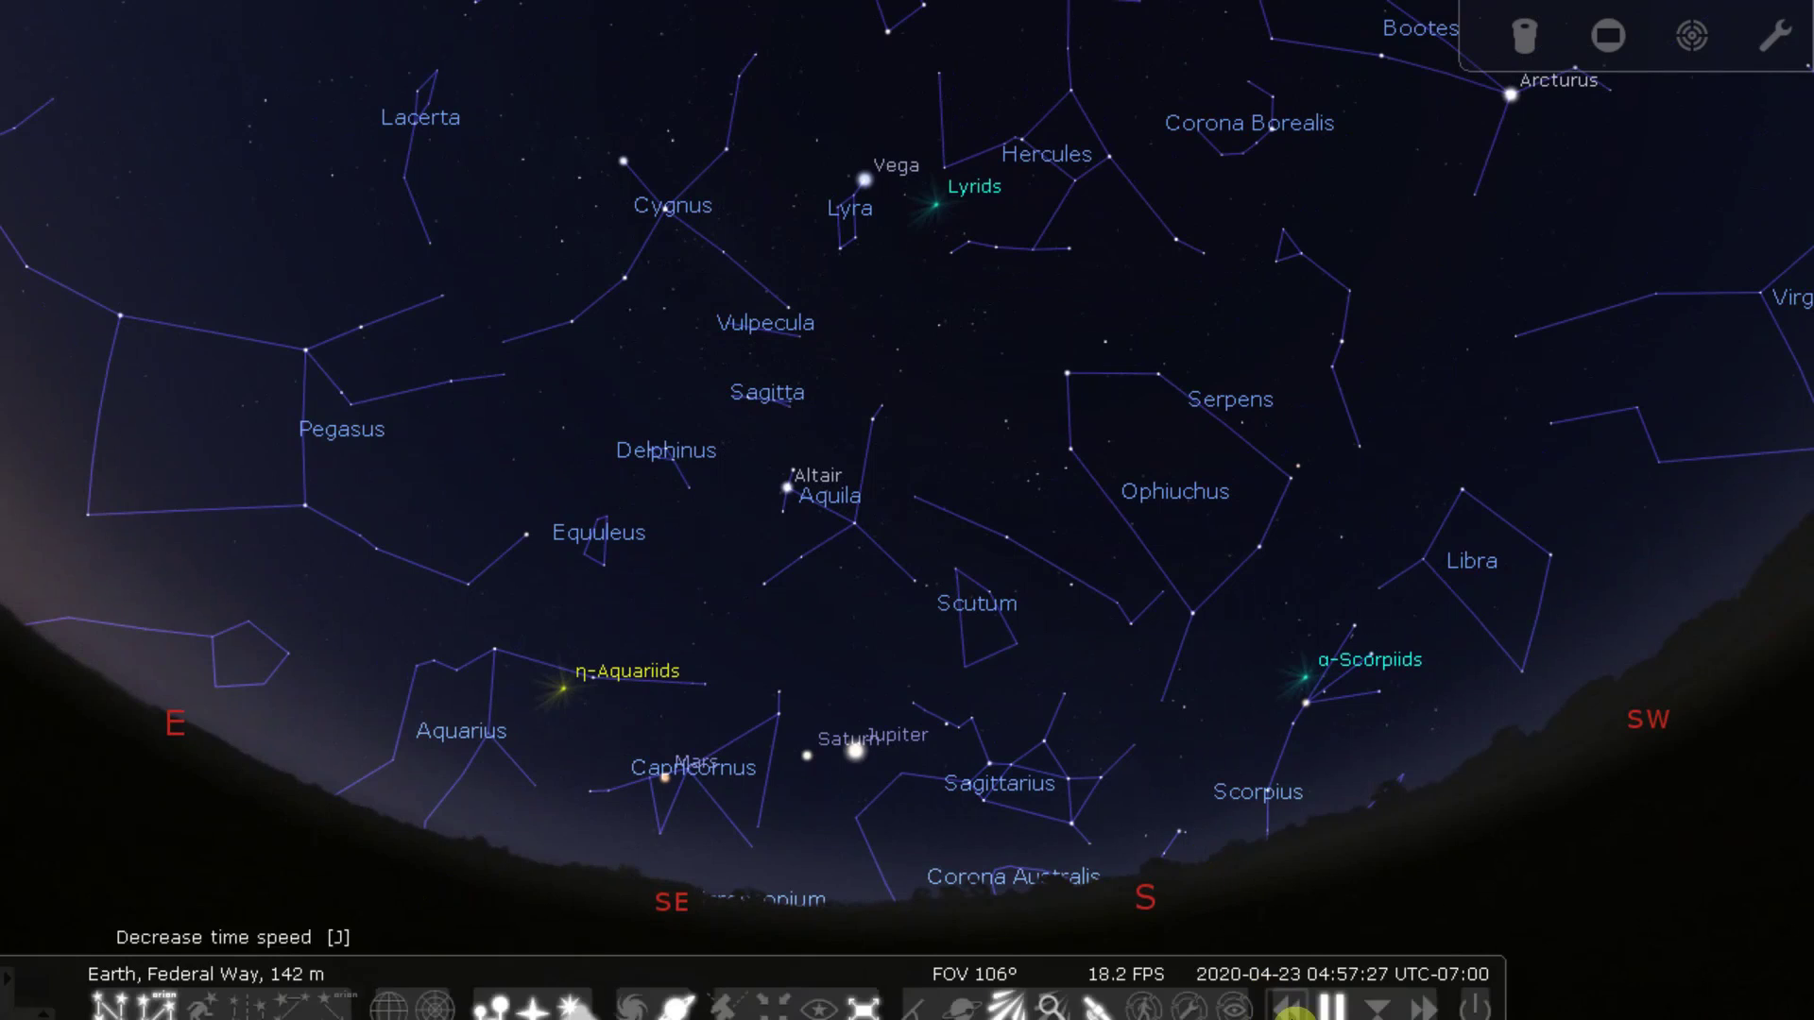
click(1287, 999)
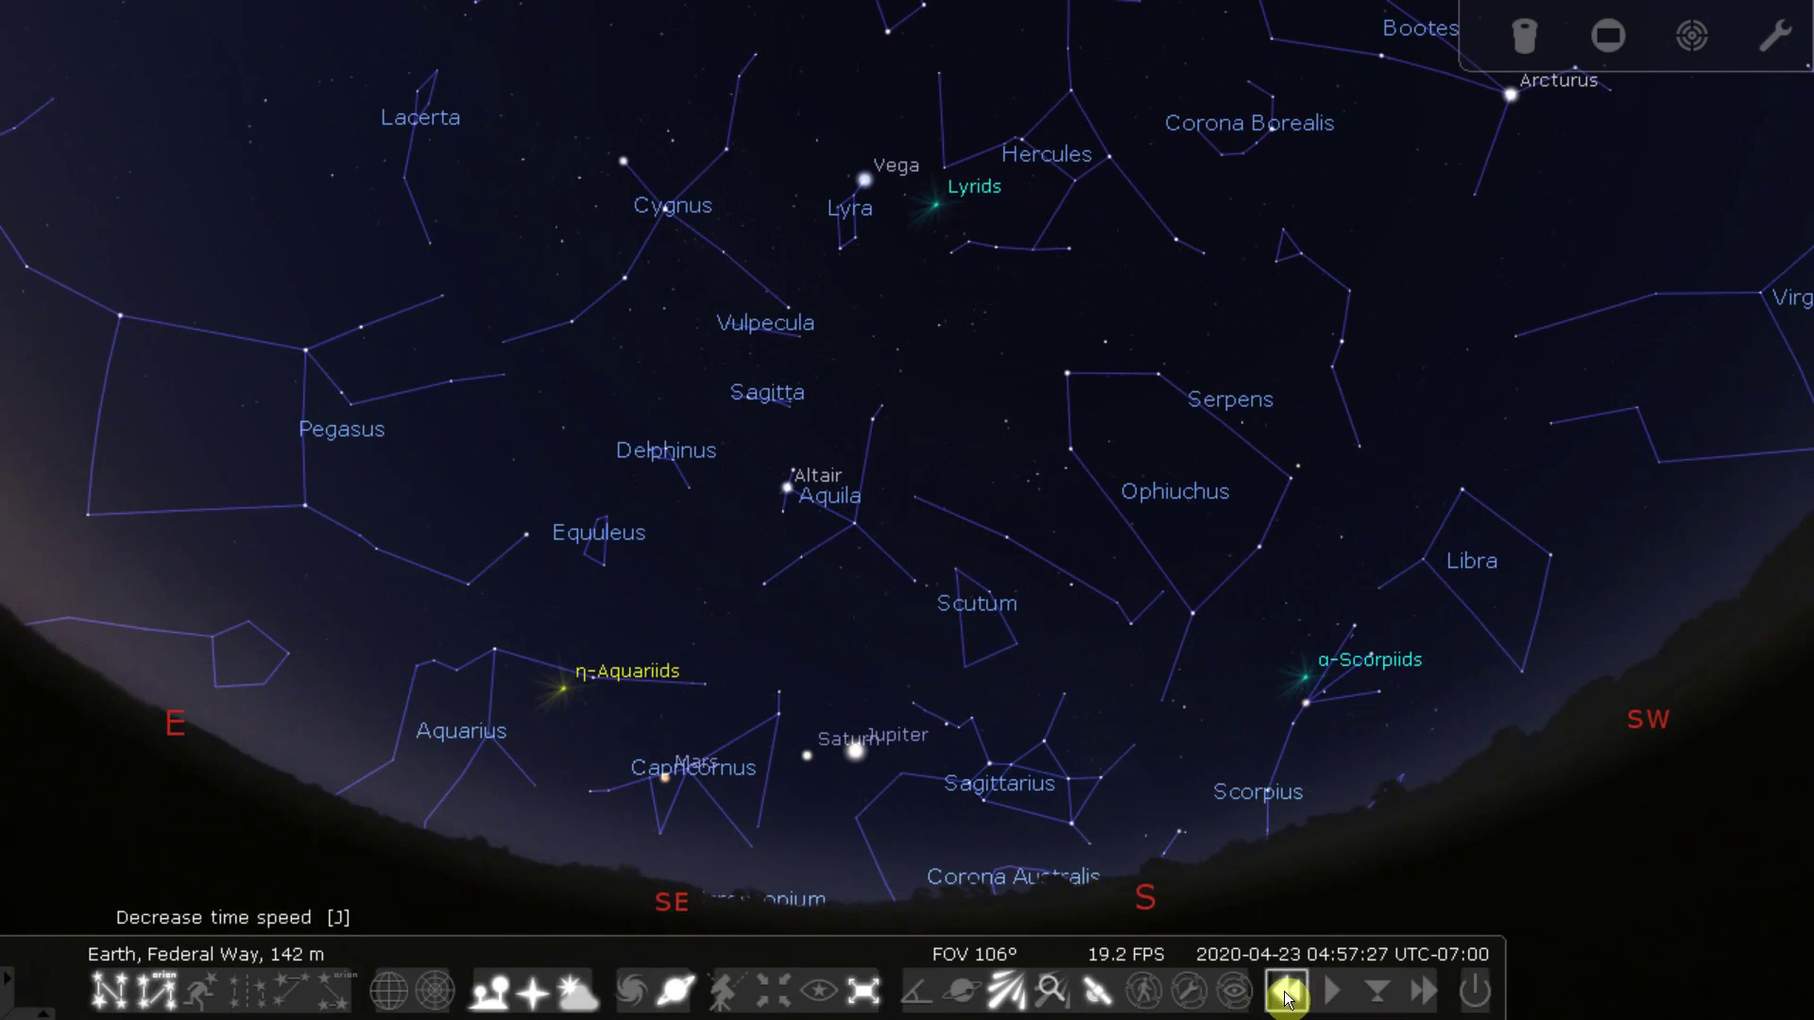
click(1287, 1000)
click(1287, 1000)
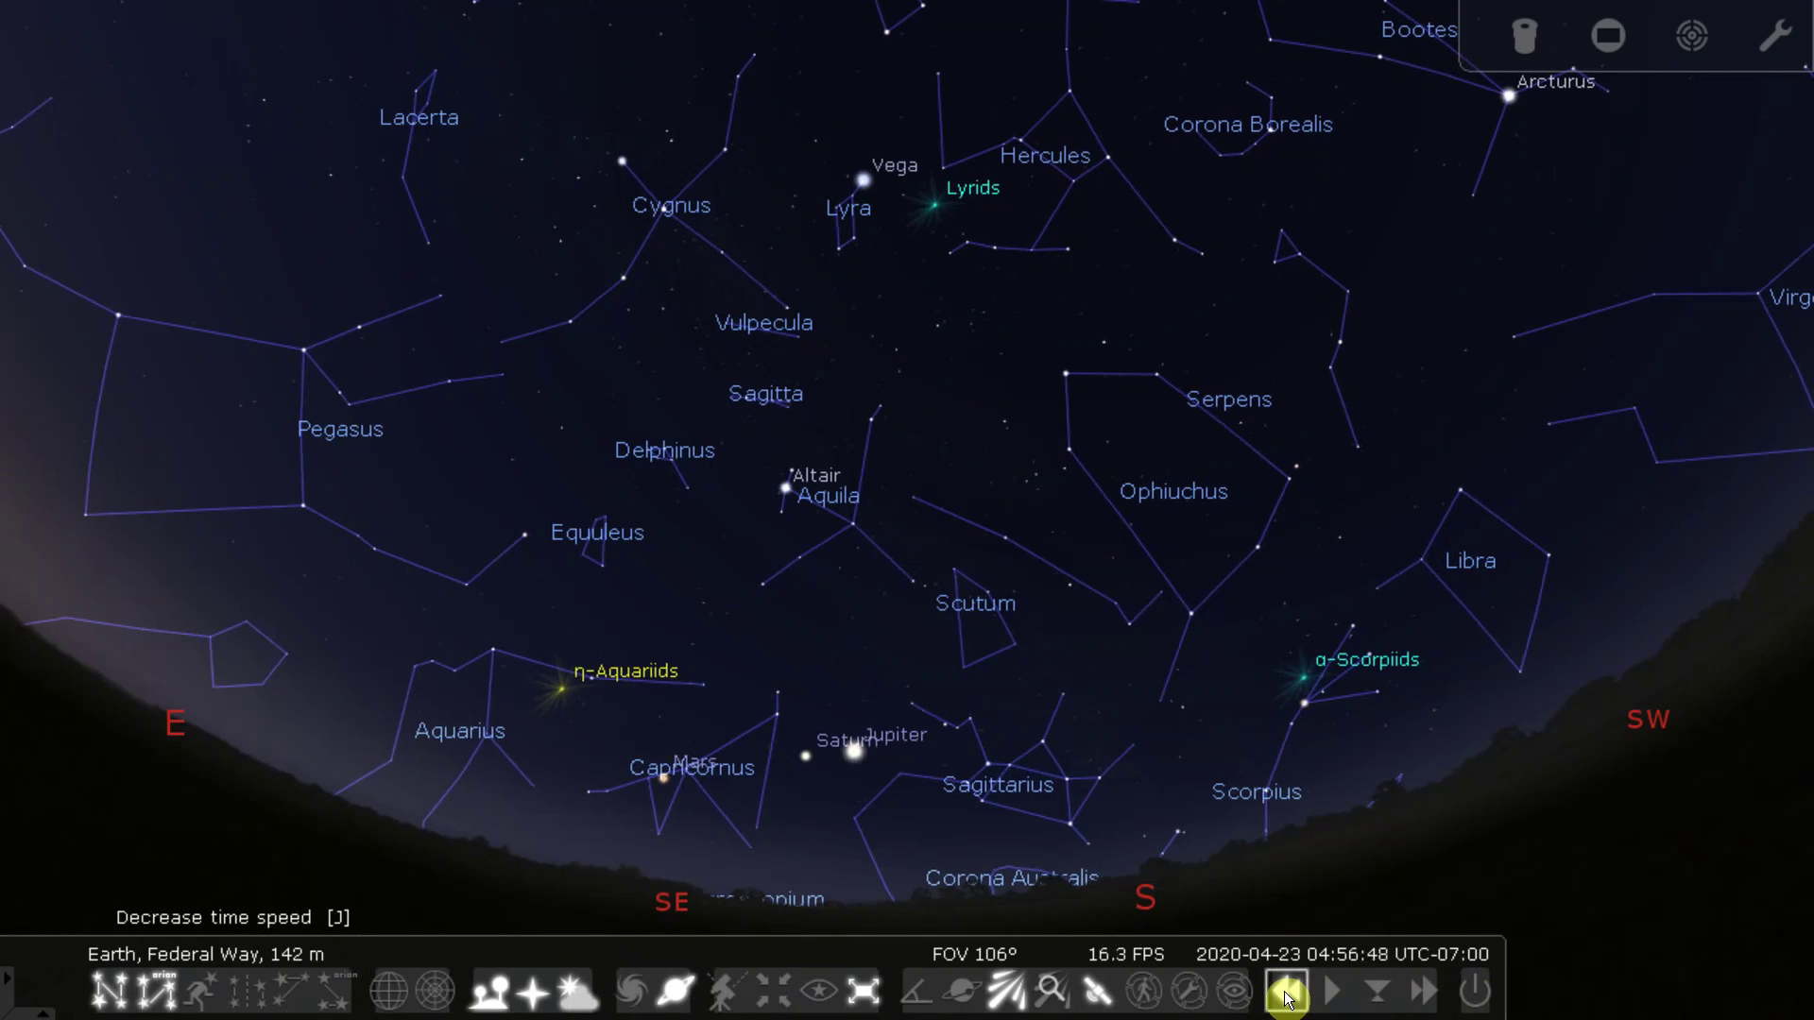
click(1287, 1000)
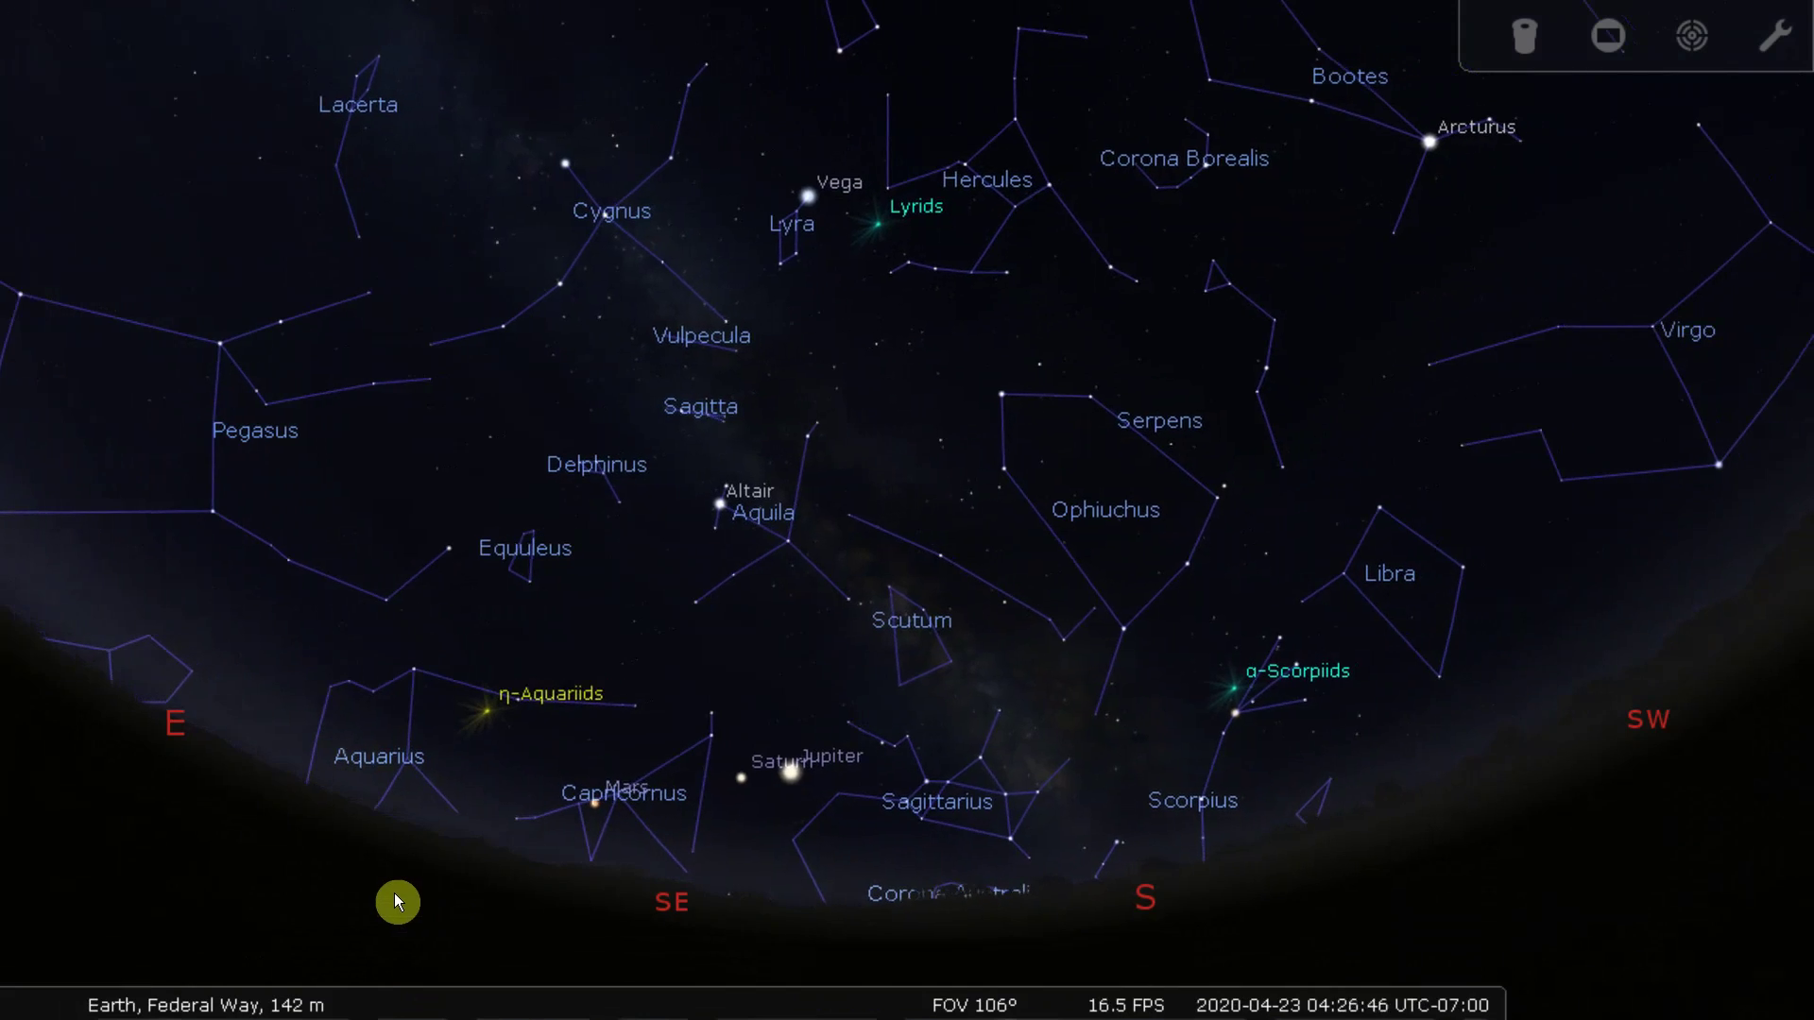
drag(396, 903, 751, 919)
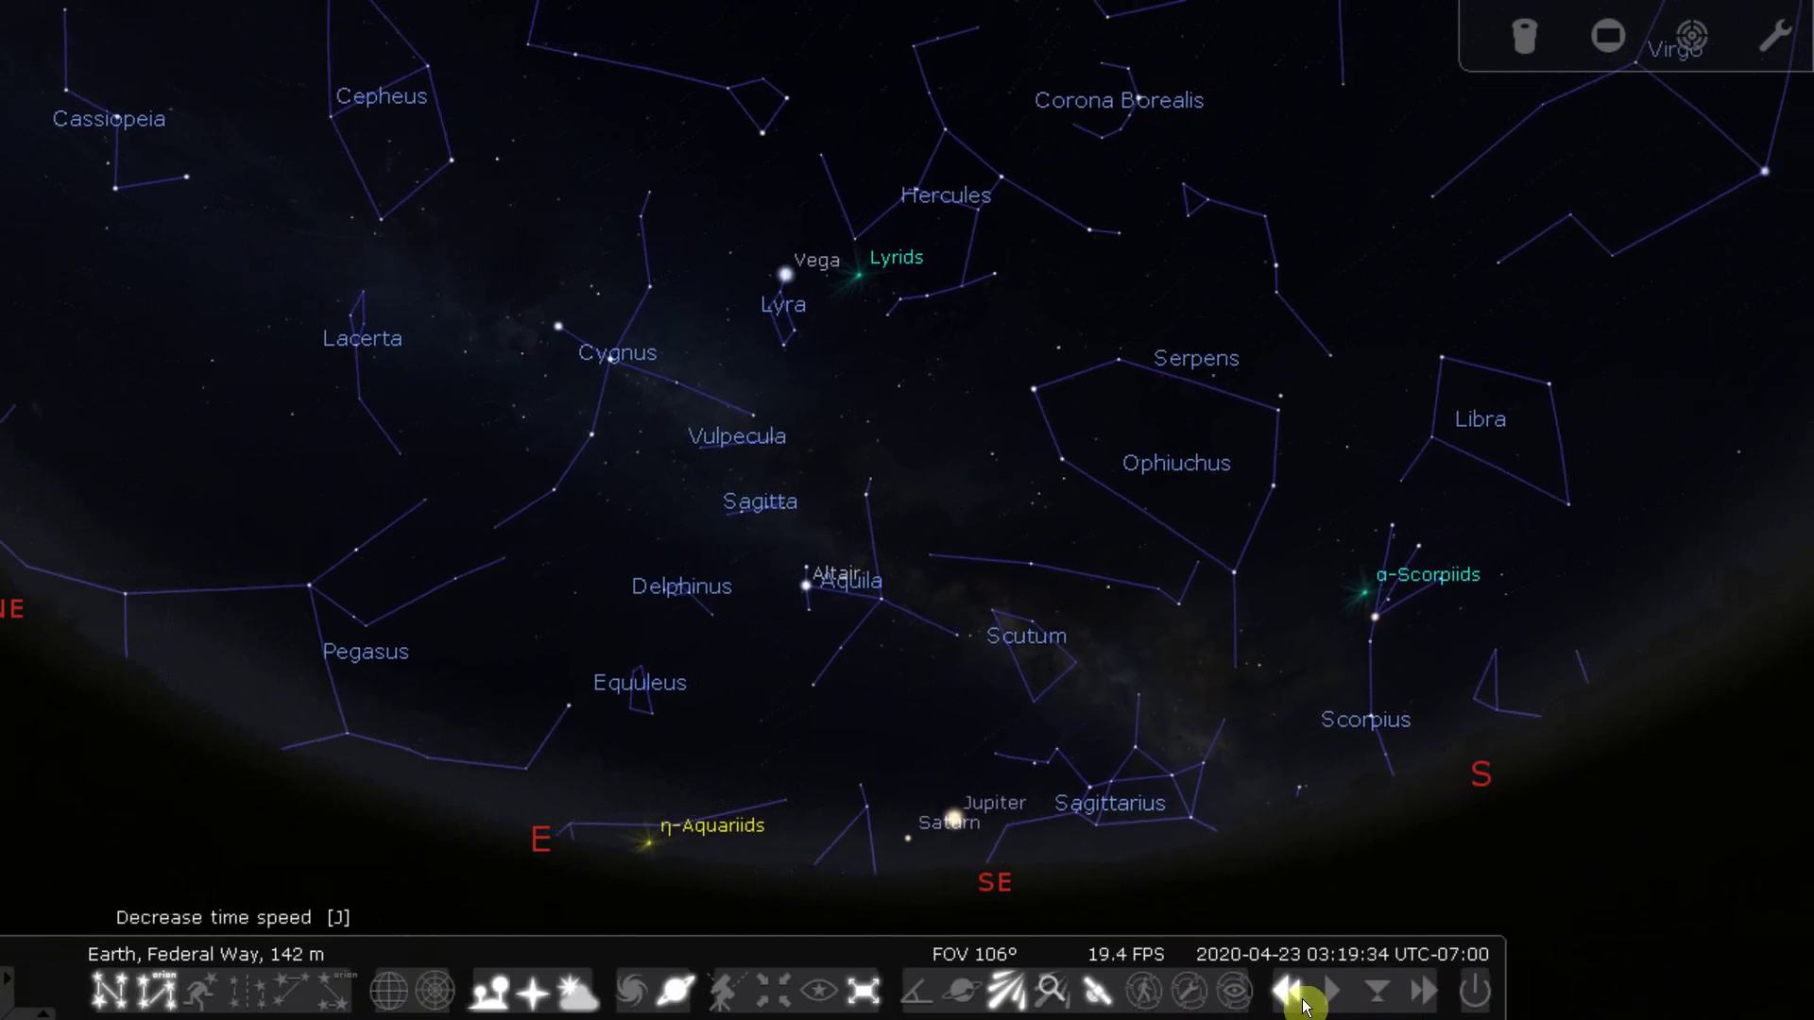
click(1336, 999)
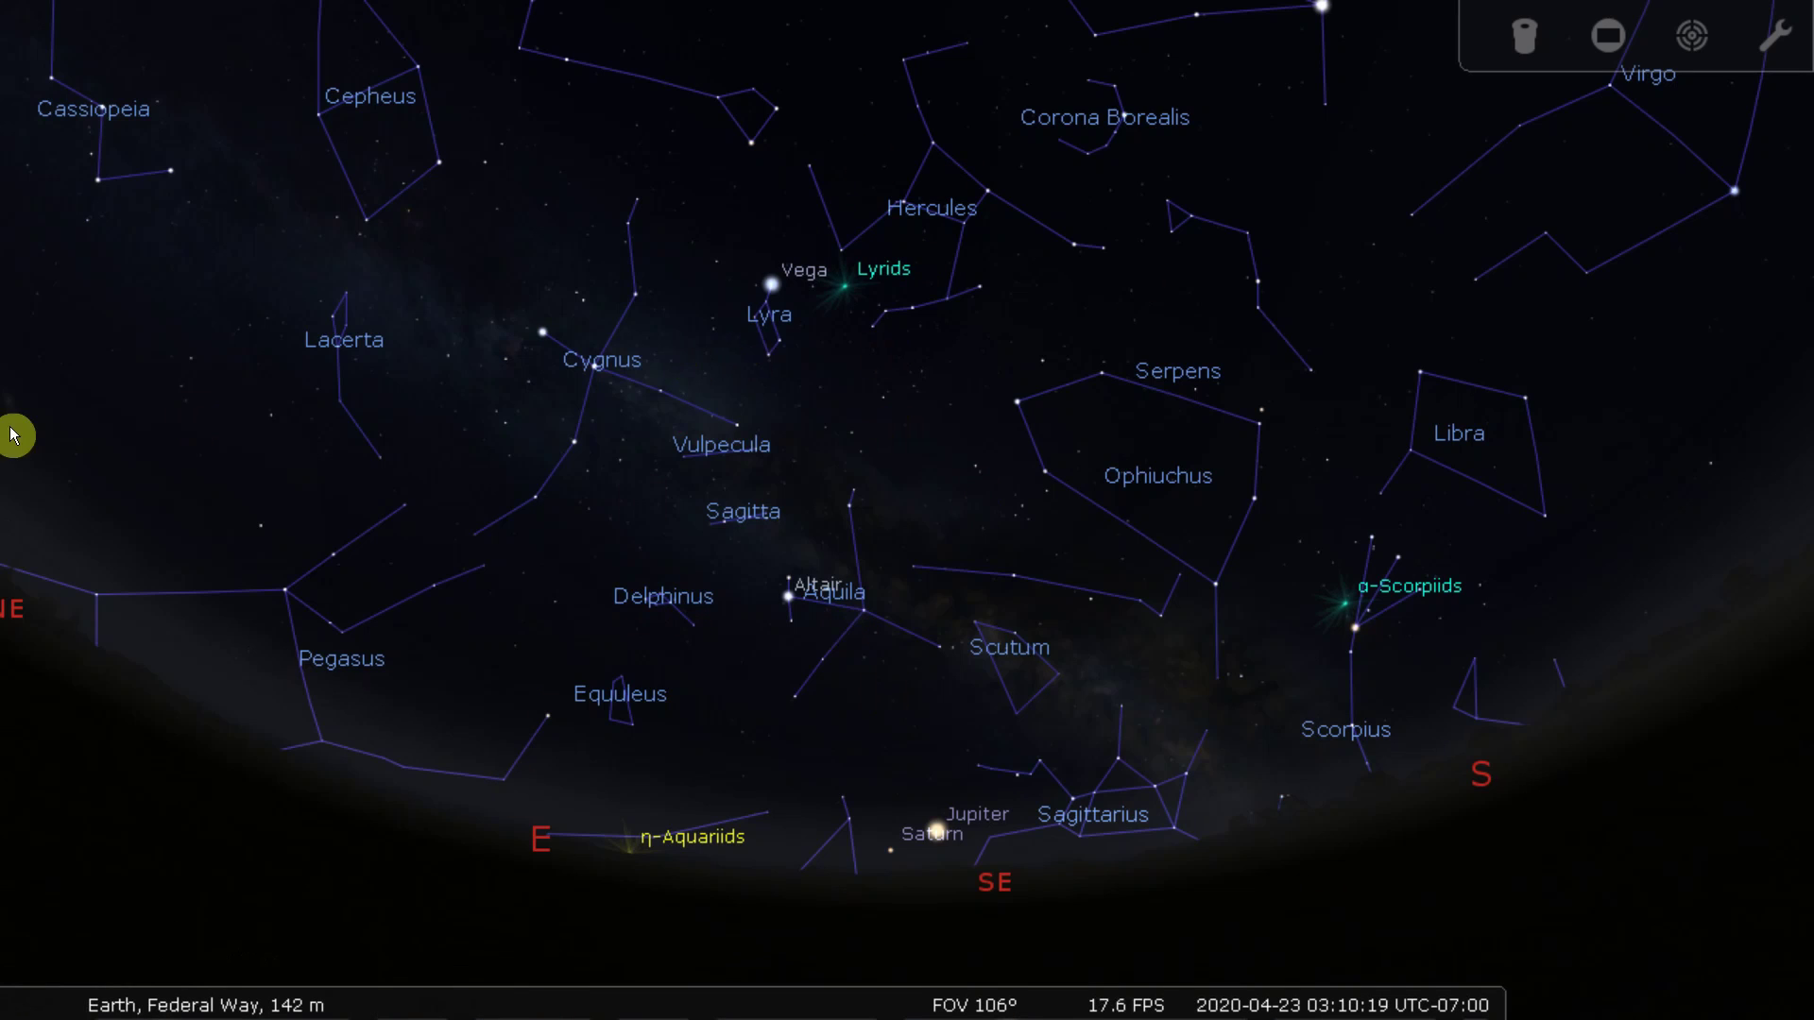
Search for the object "moon" and center the view on it.
mouse_move(14, 413)
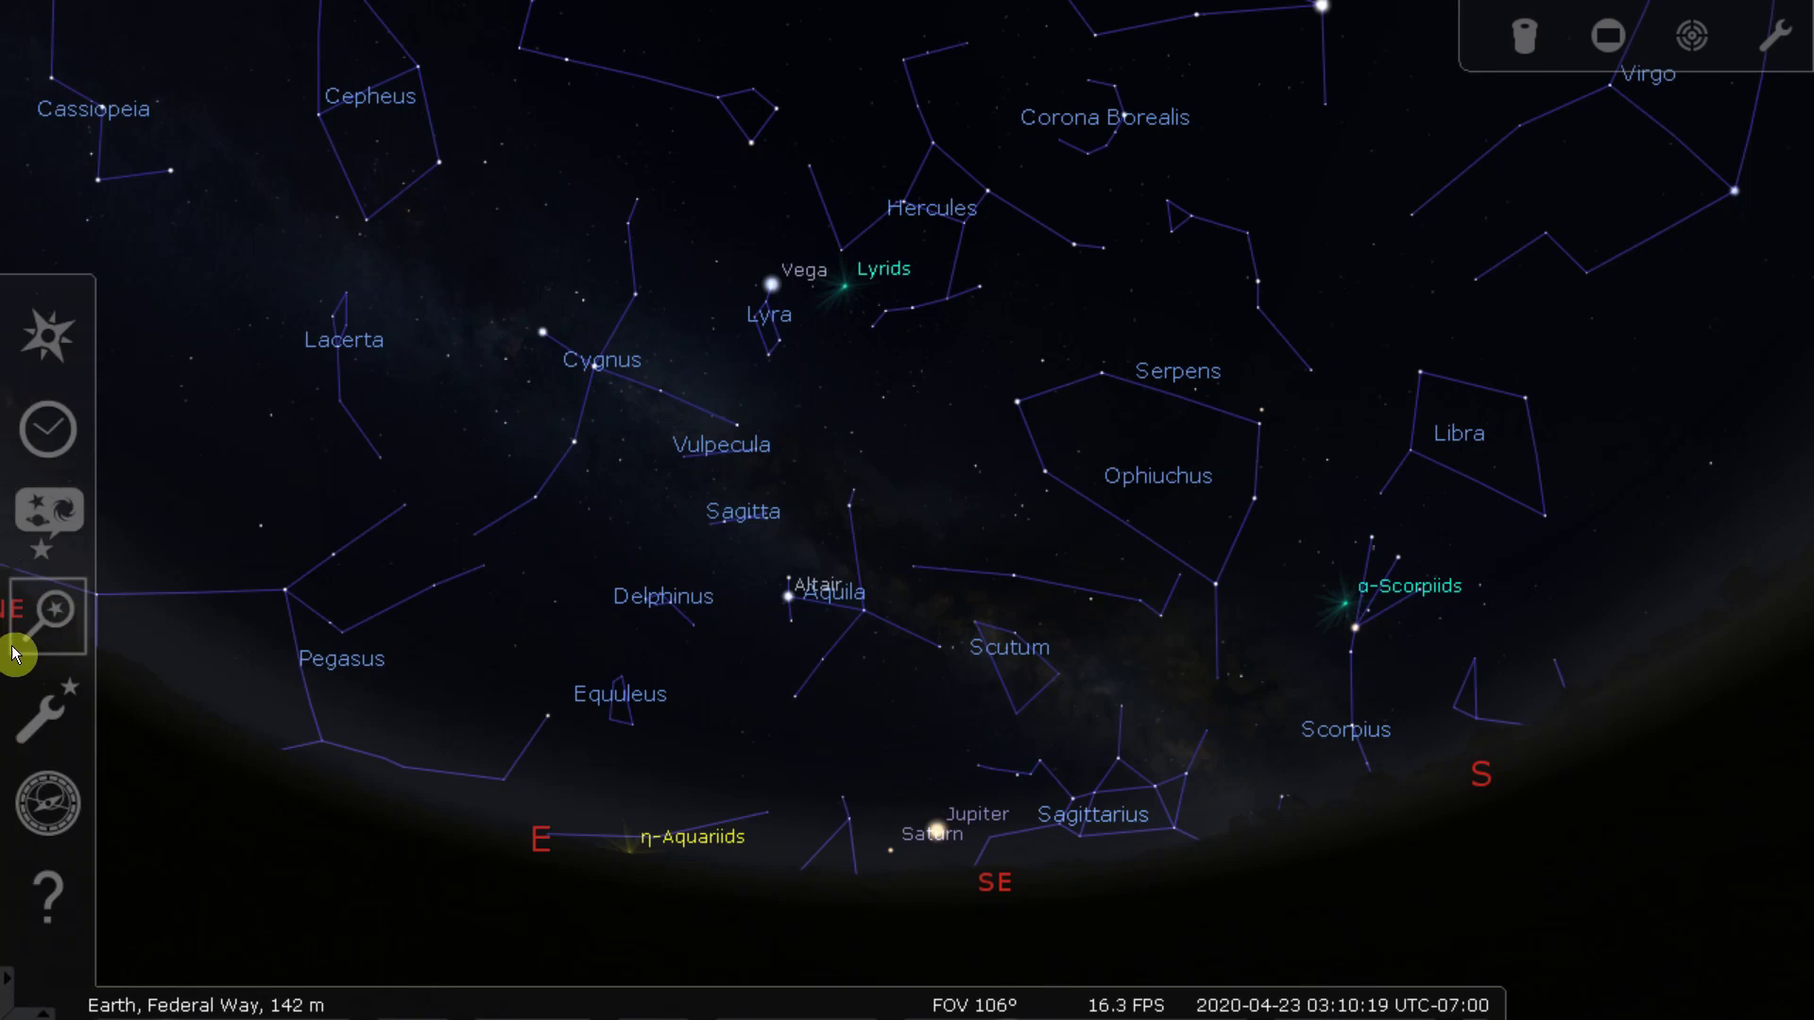
click(47, 621)
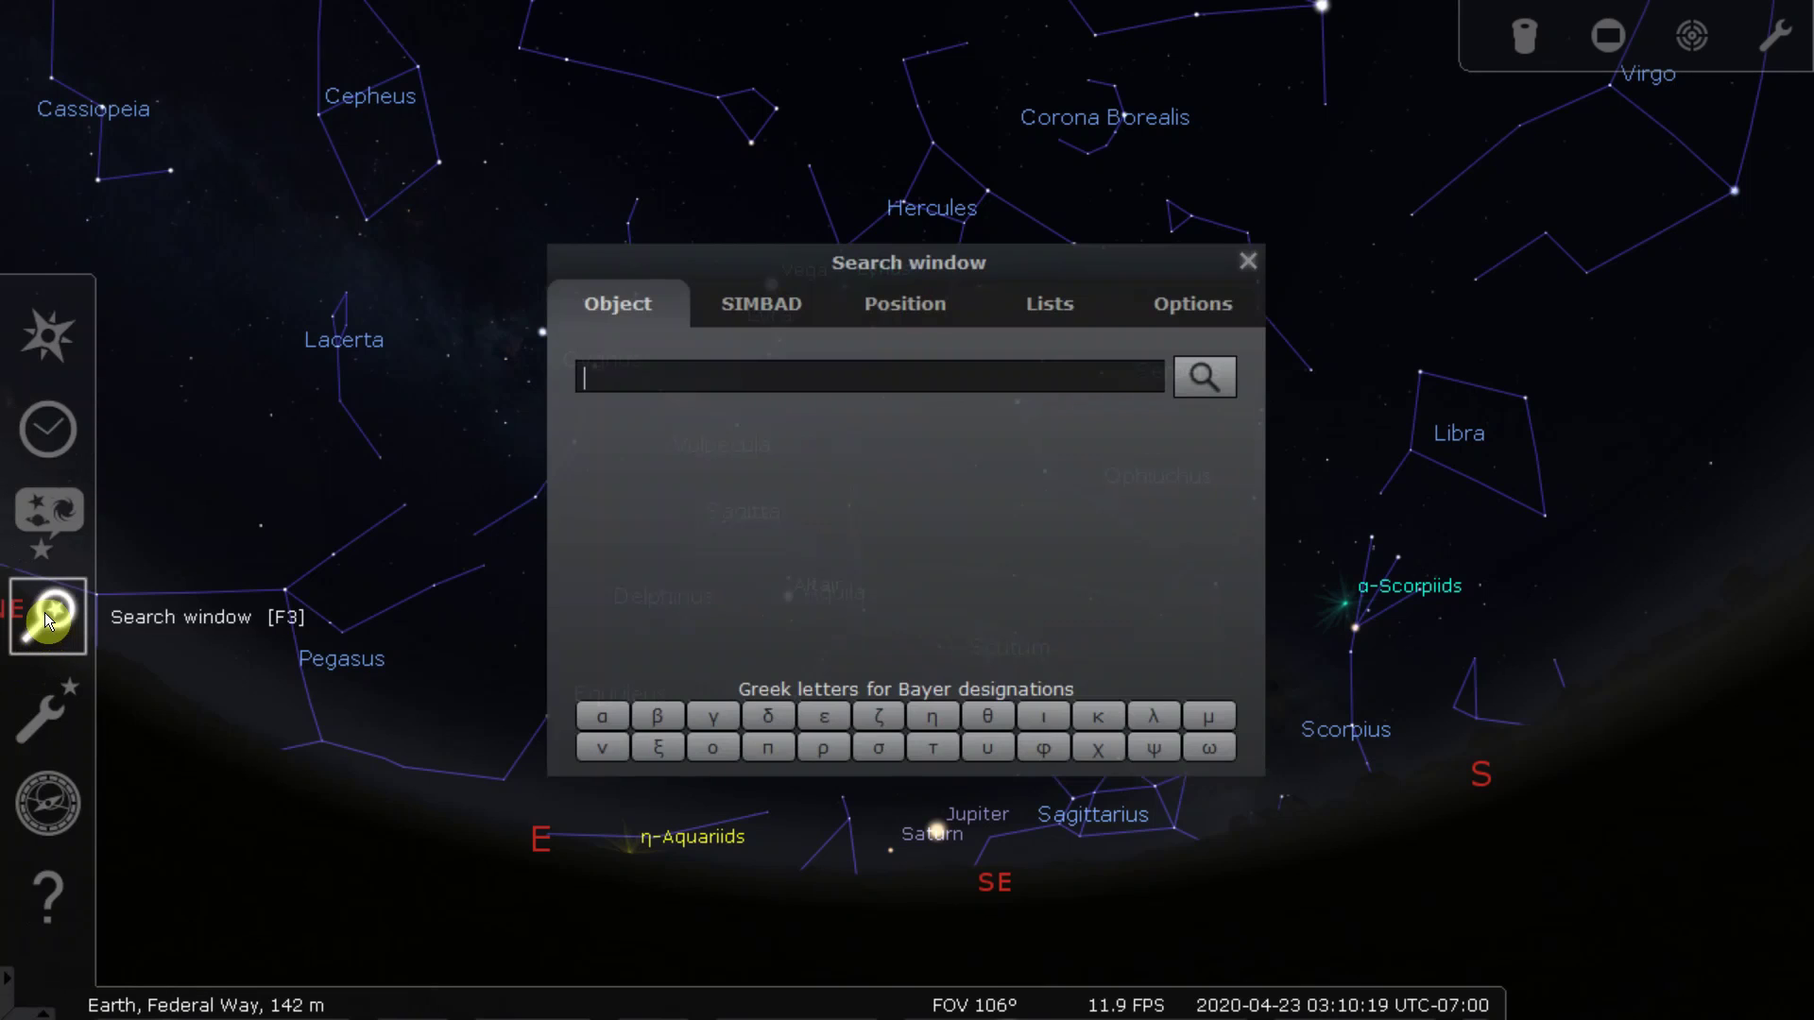
text(moon)
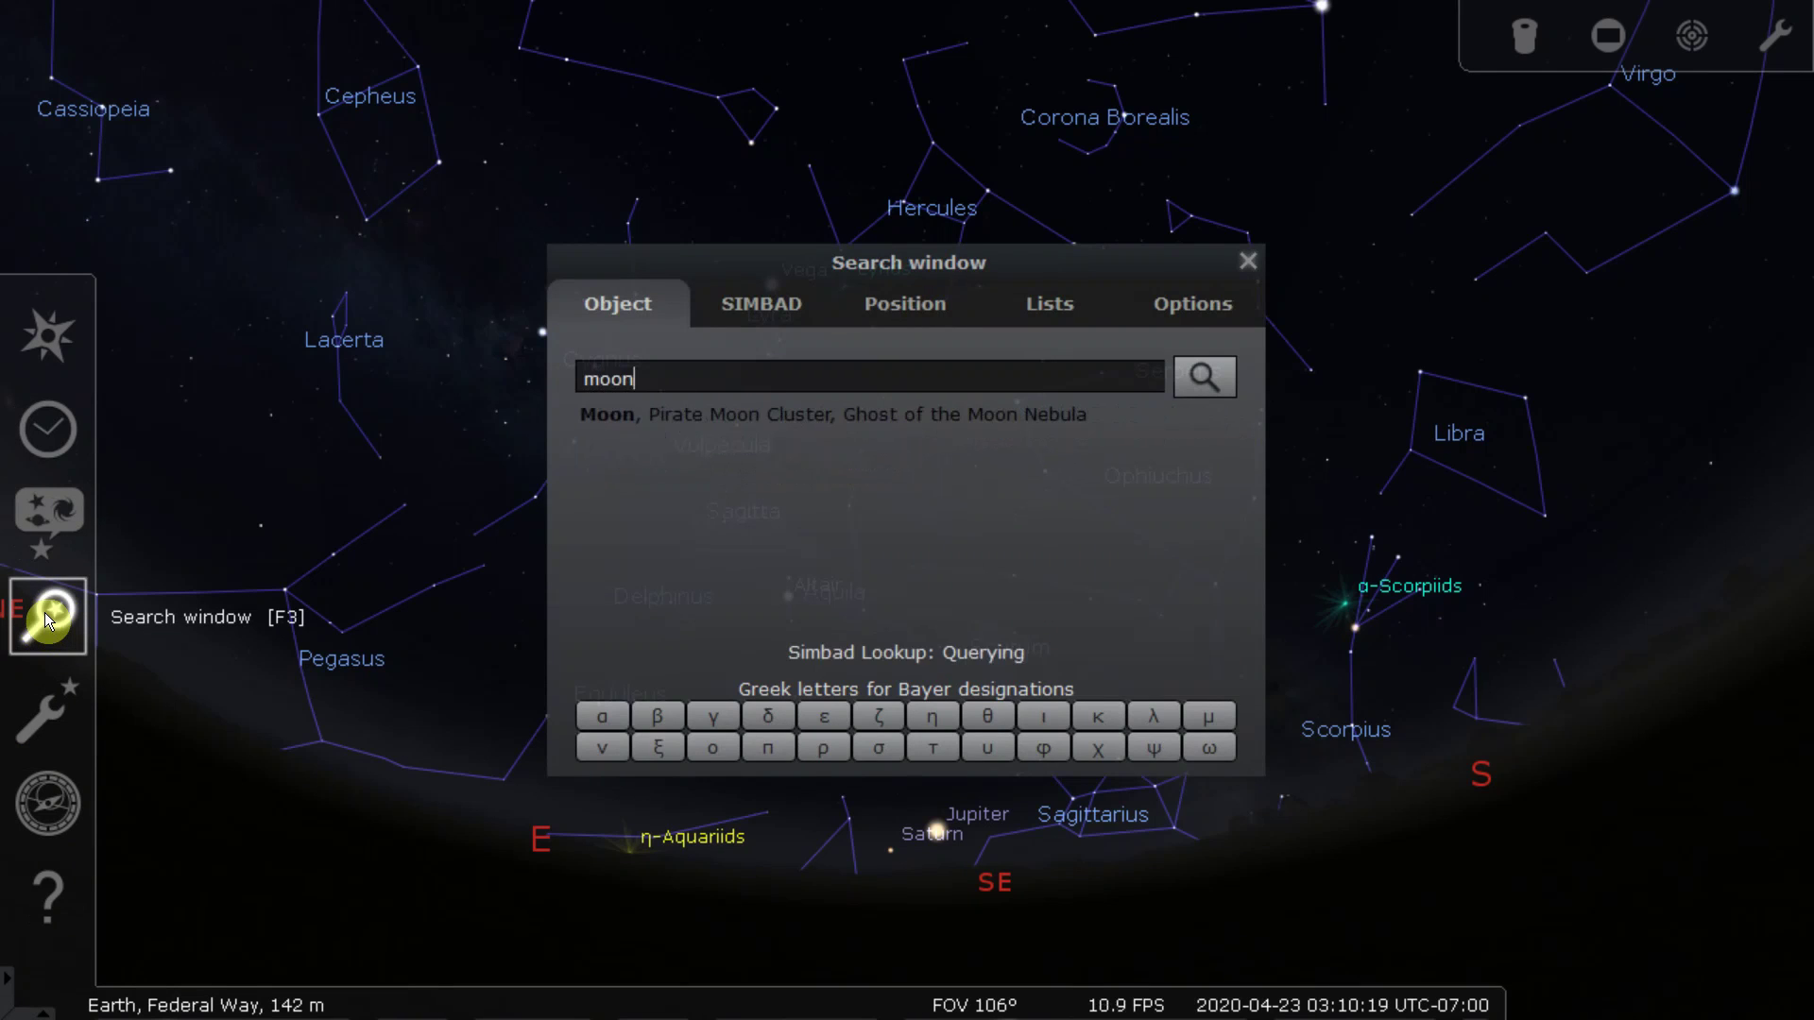
key(Return)
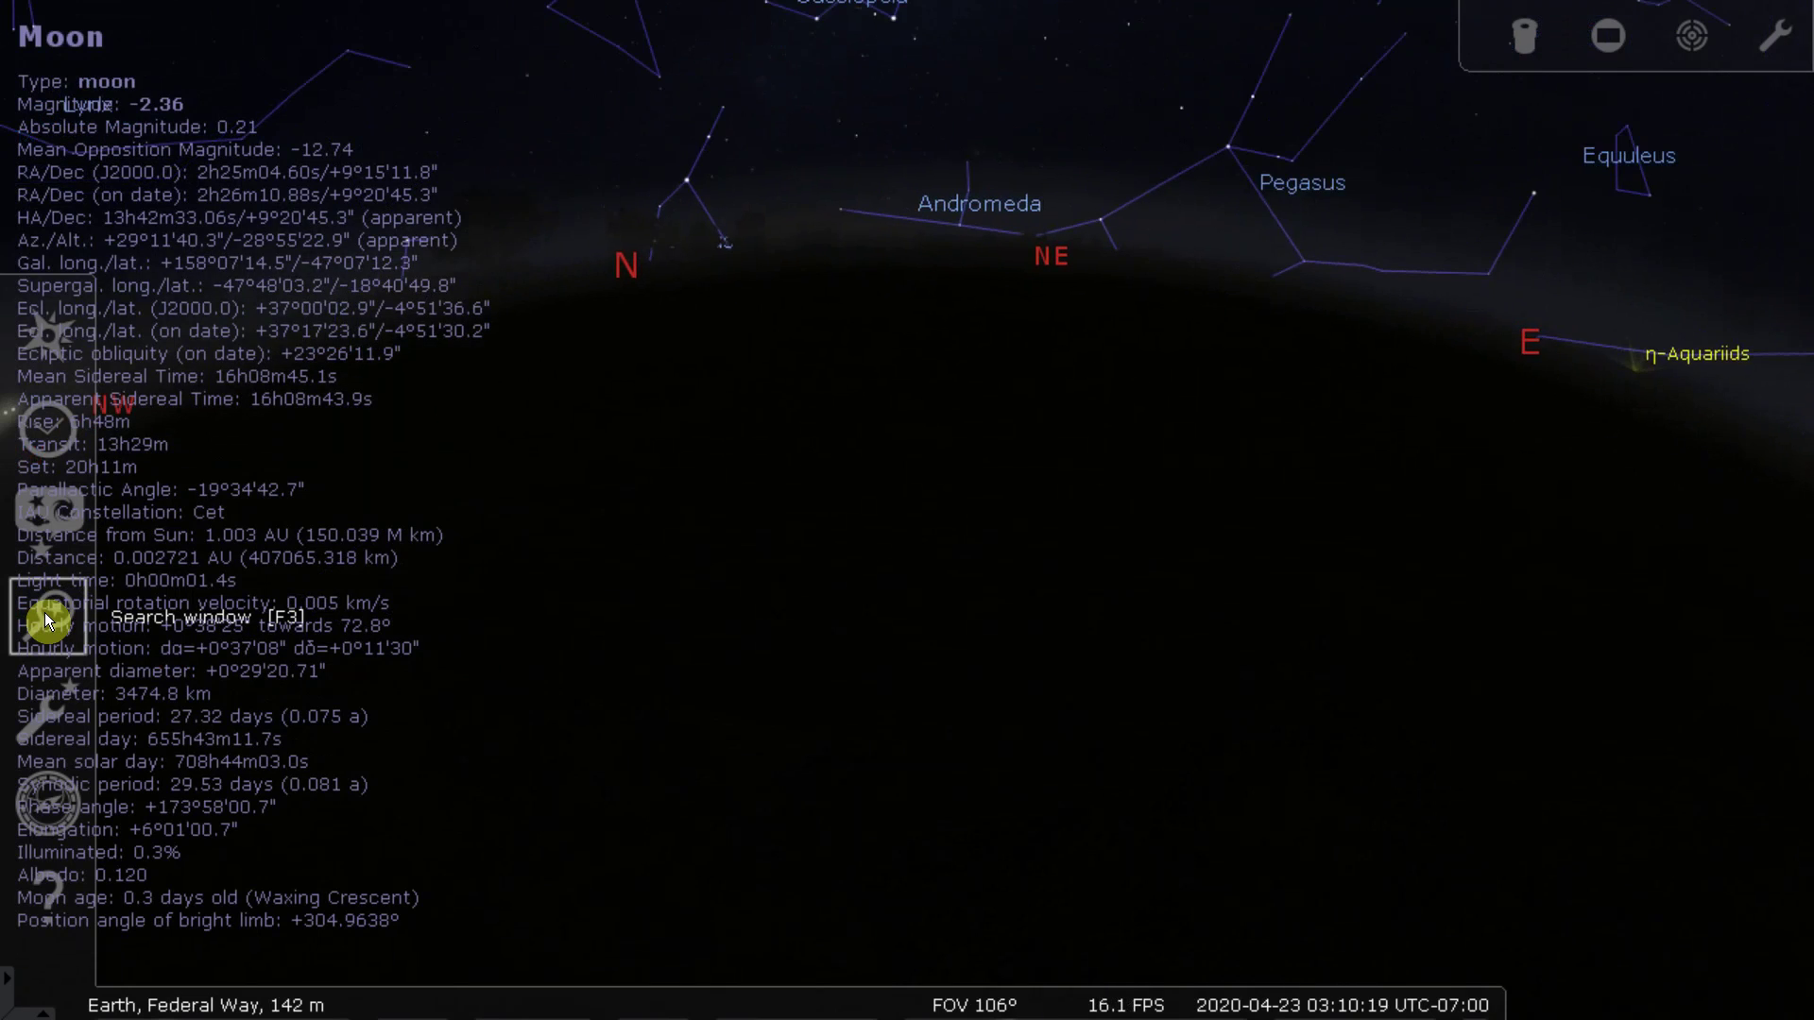
Hide the ground to check the Moon below the horizon, then restore it and return to the eastern sky with the Lyrids.
mouse_move(520, 1013)
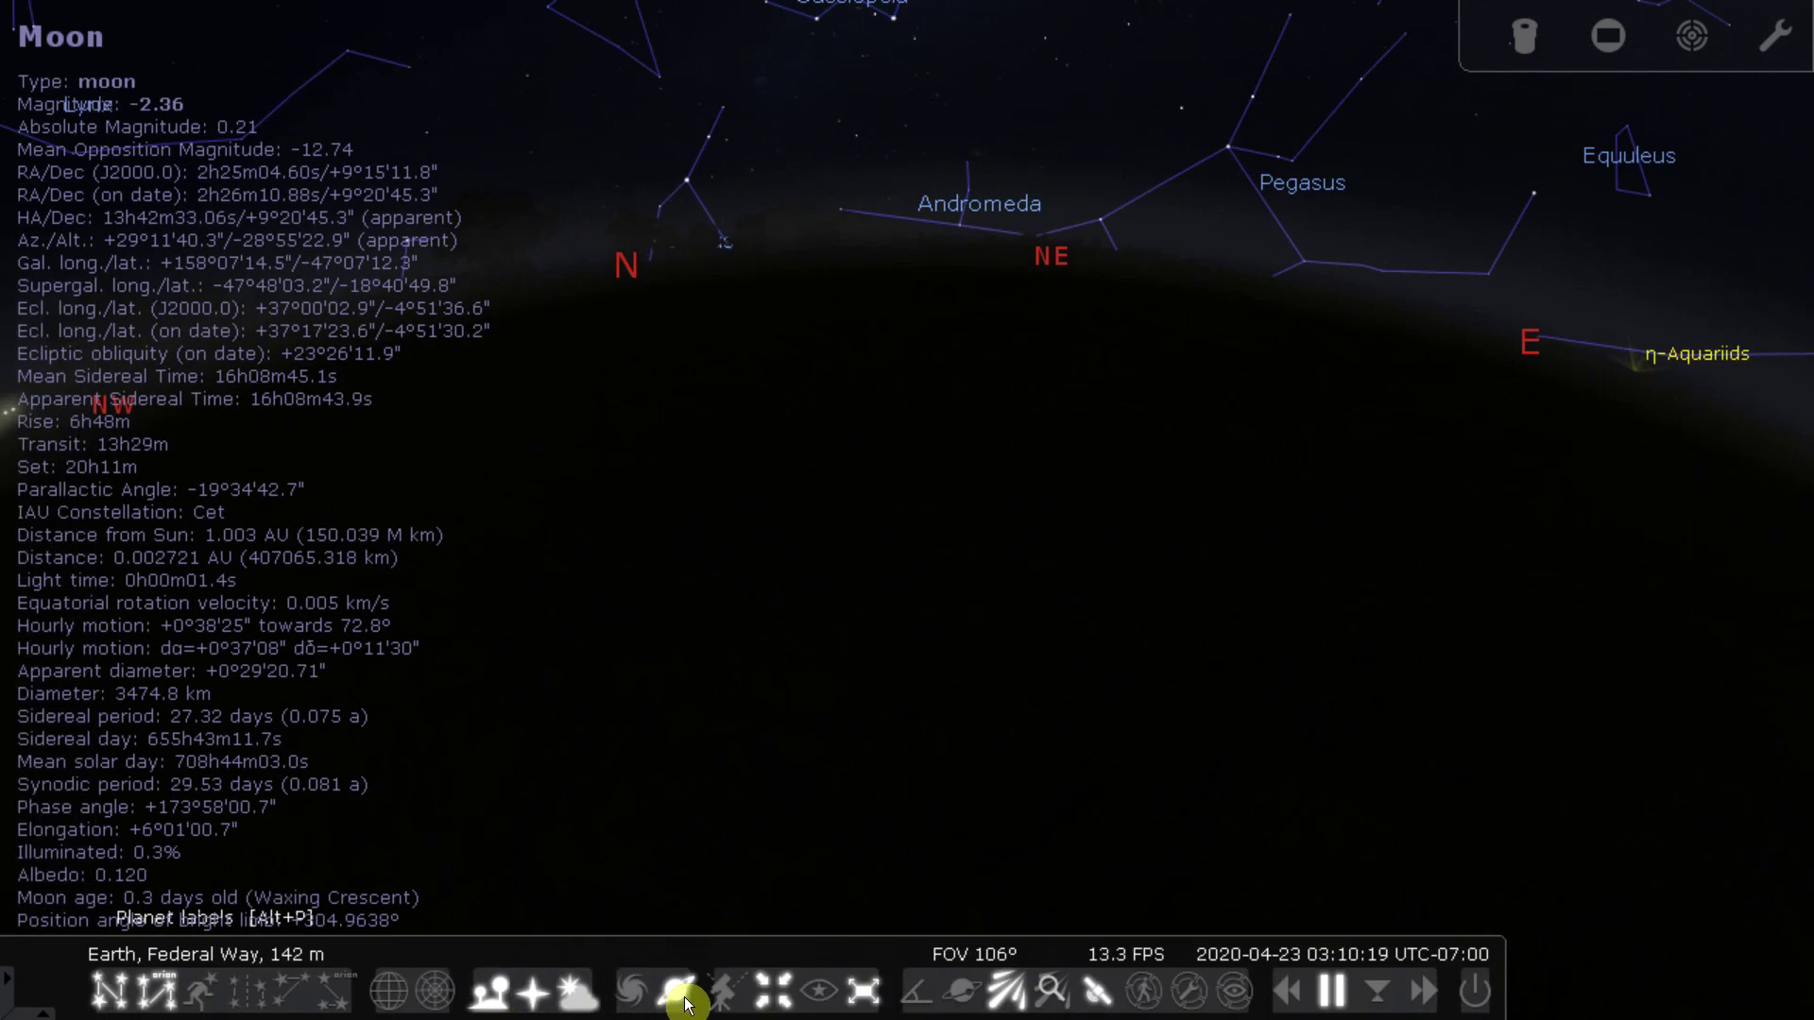
click(475, 1007)
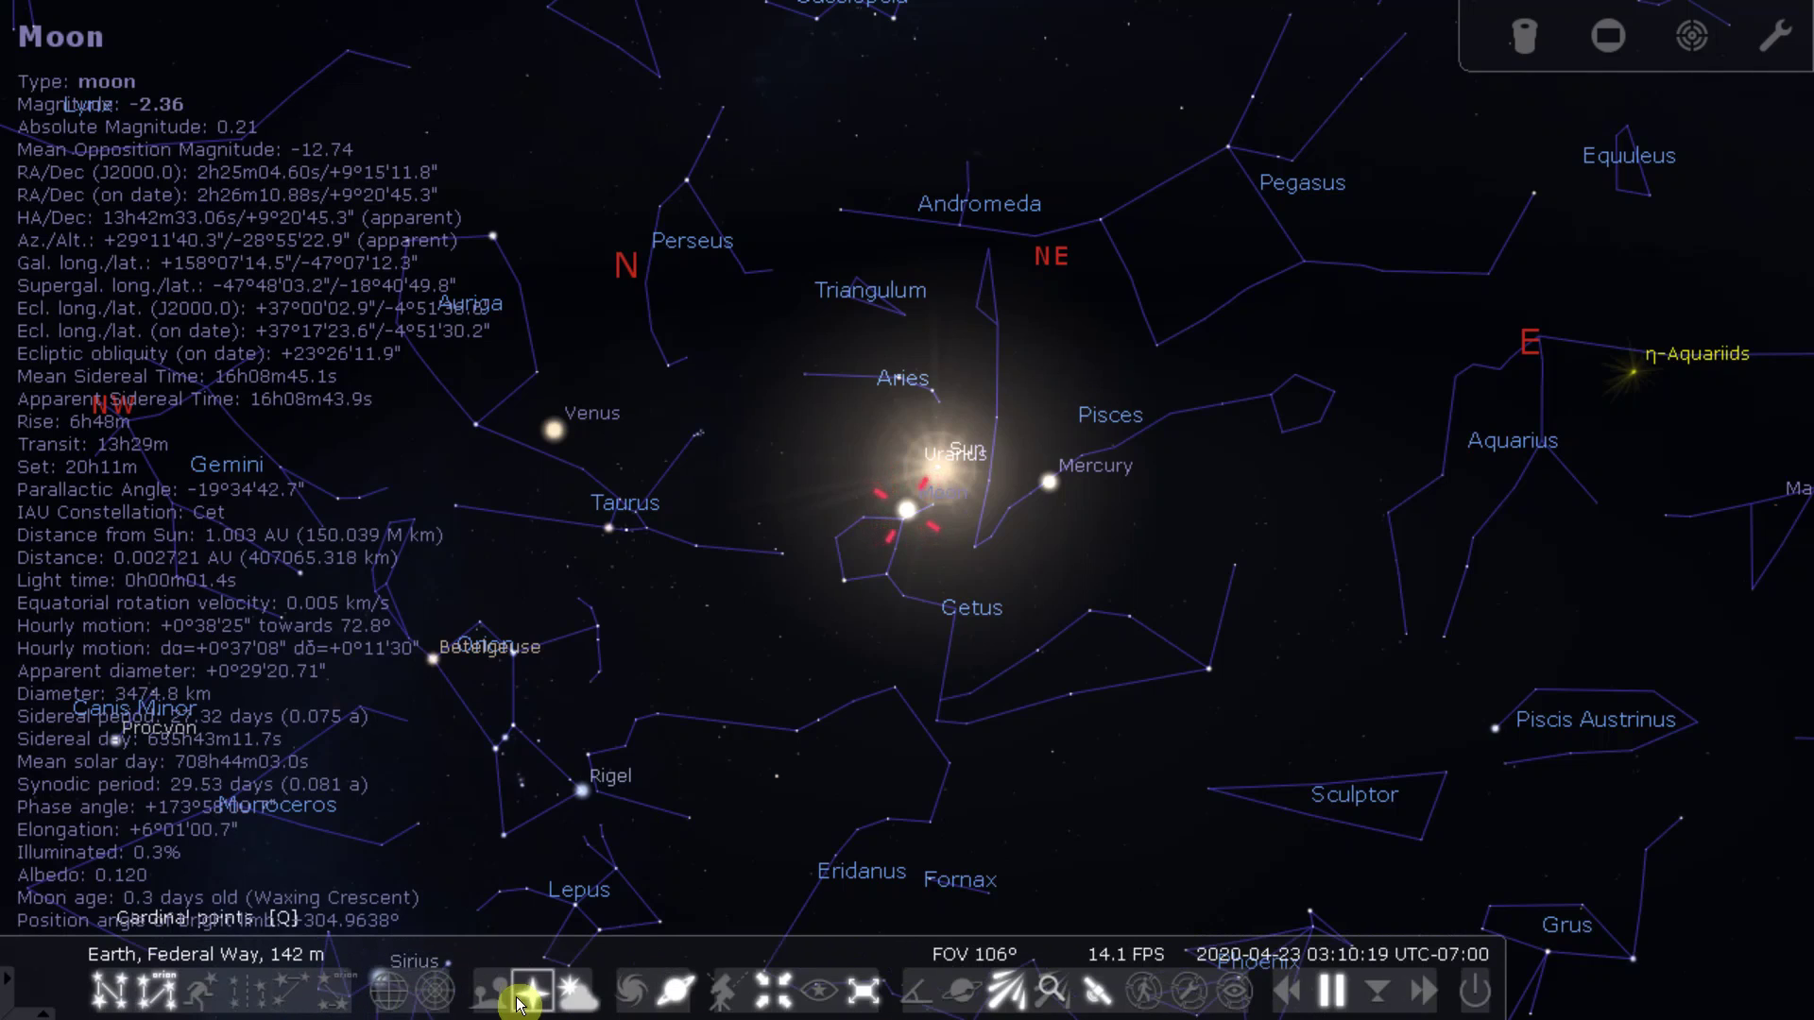
click(487, 992)
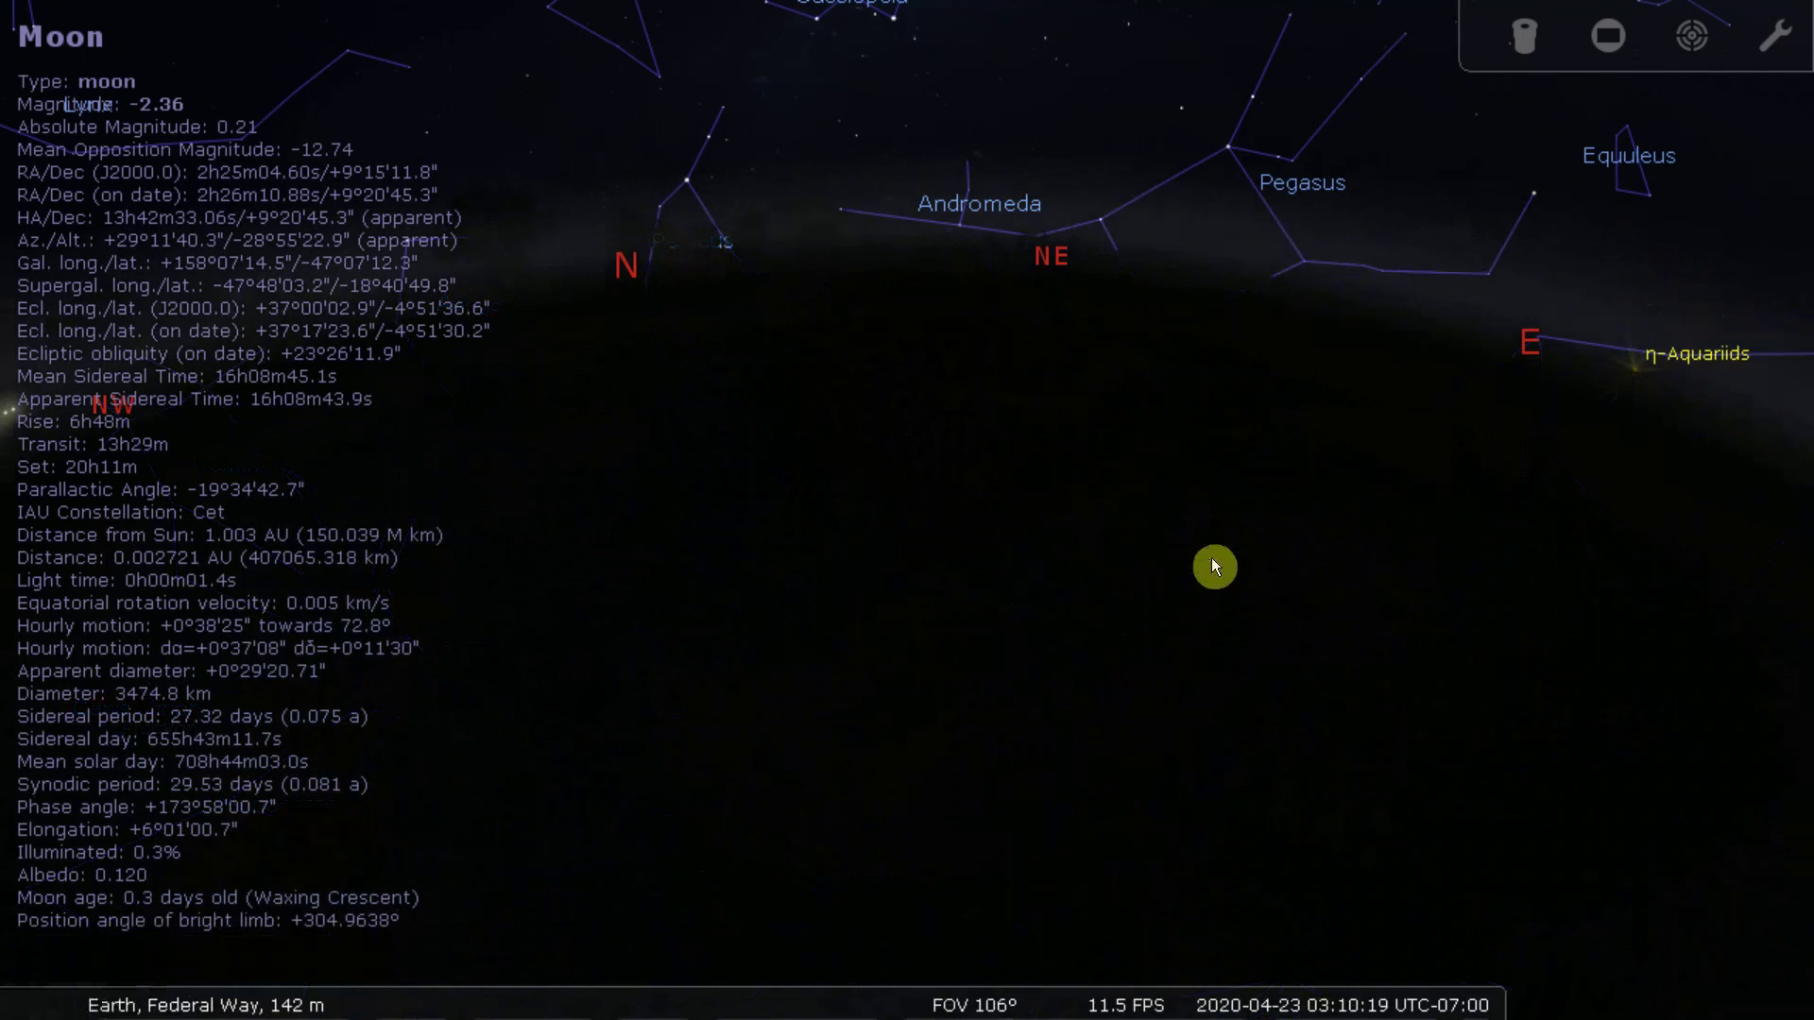
drag(1252, 364, 850, 939)
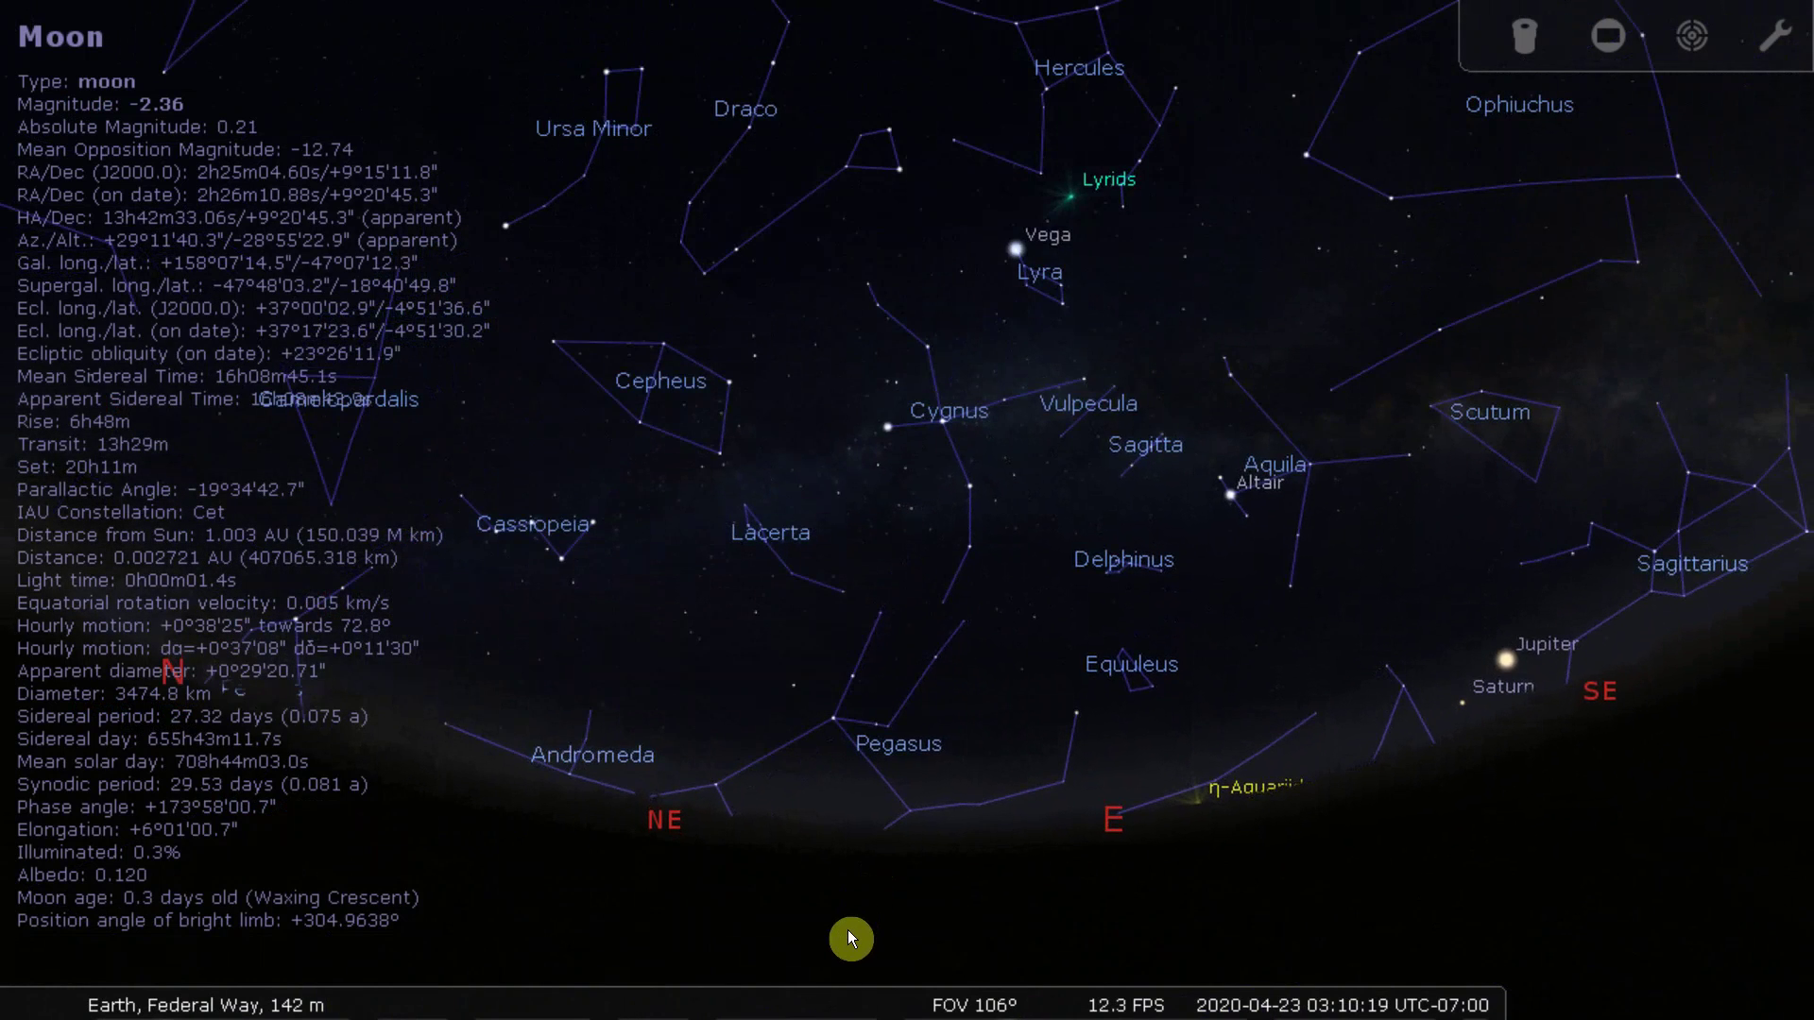